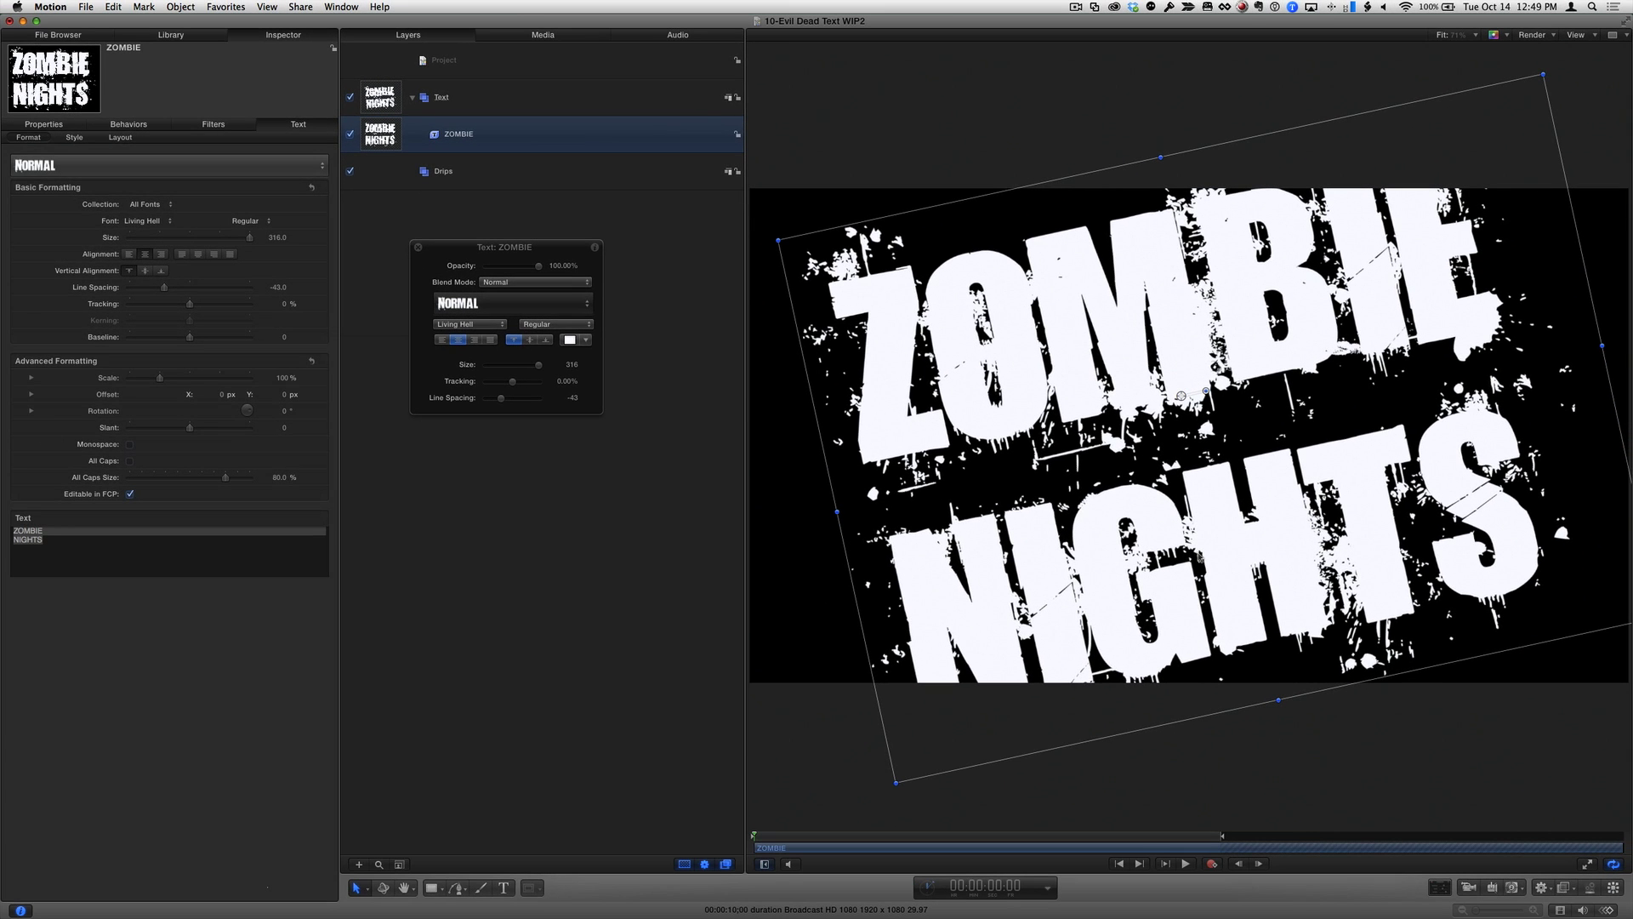
Step: Draw a five-point Bezier zigzag path across the ZOMBIE NIGHTS title
left_click(458, 887)
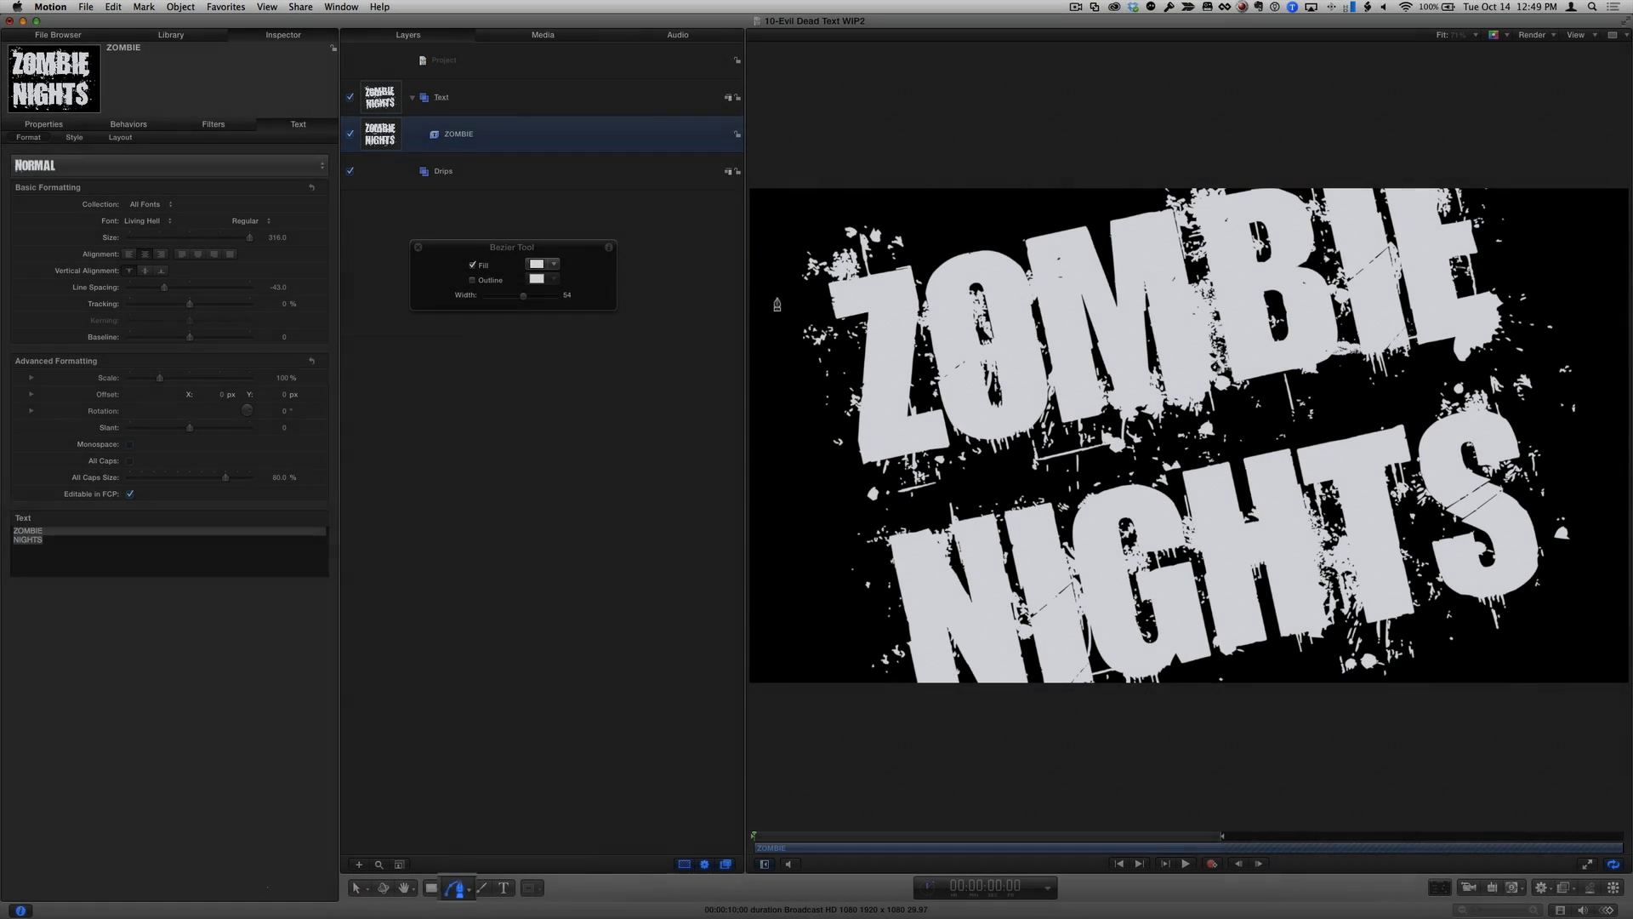
left_click(778, 297)
left_click(1530, 216)
left_click(810, 494)
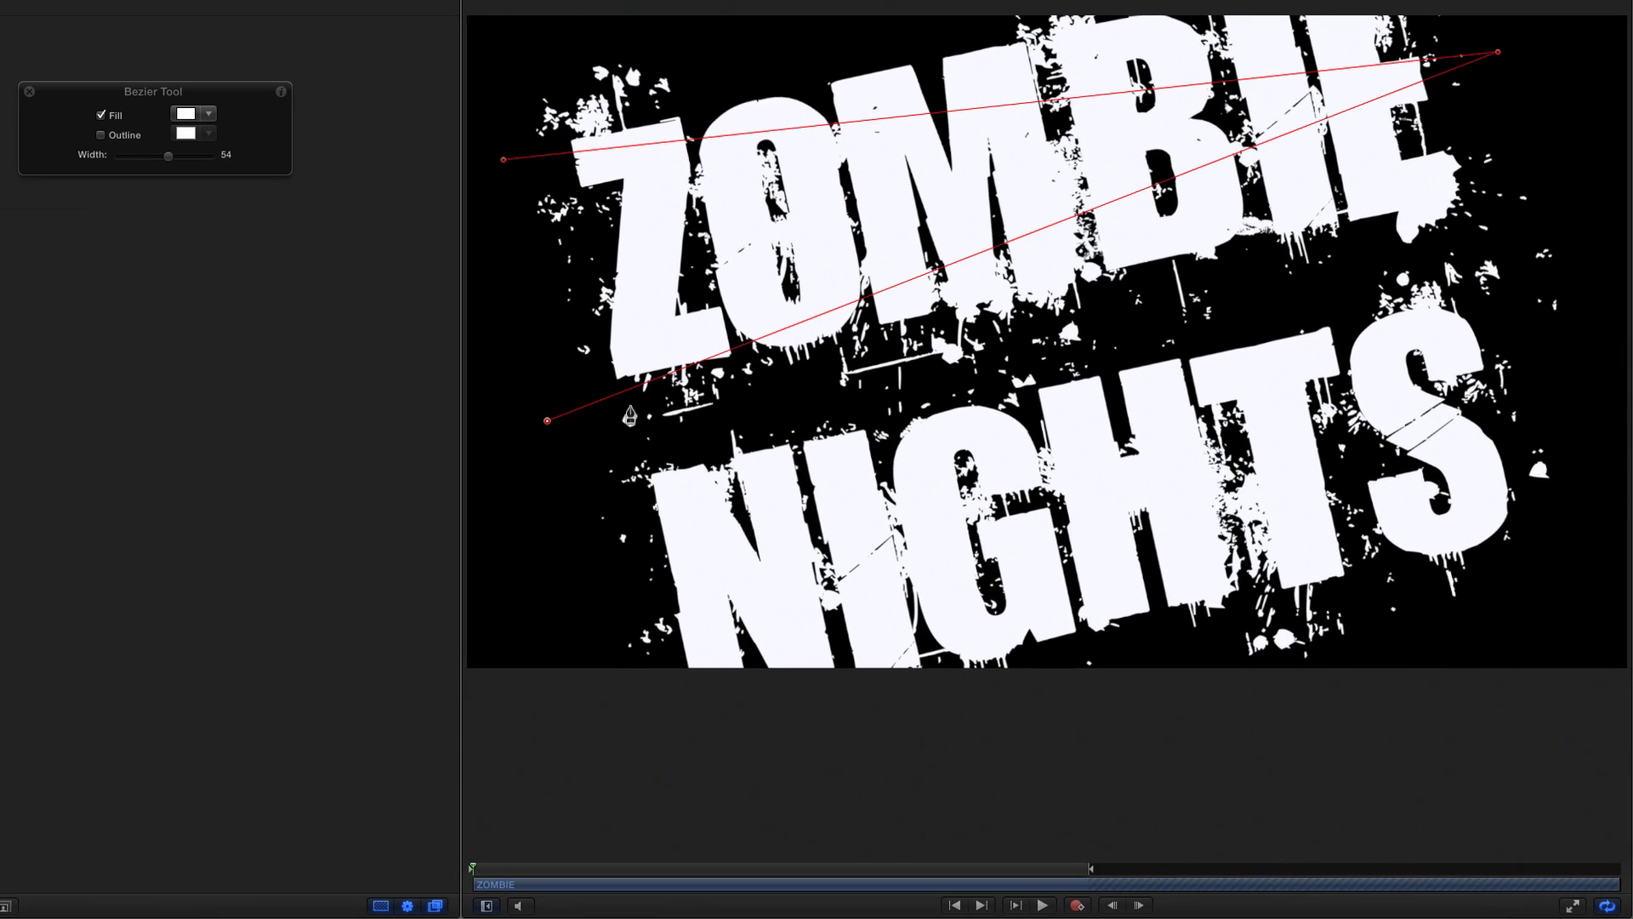
left_click(1580, 314)
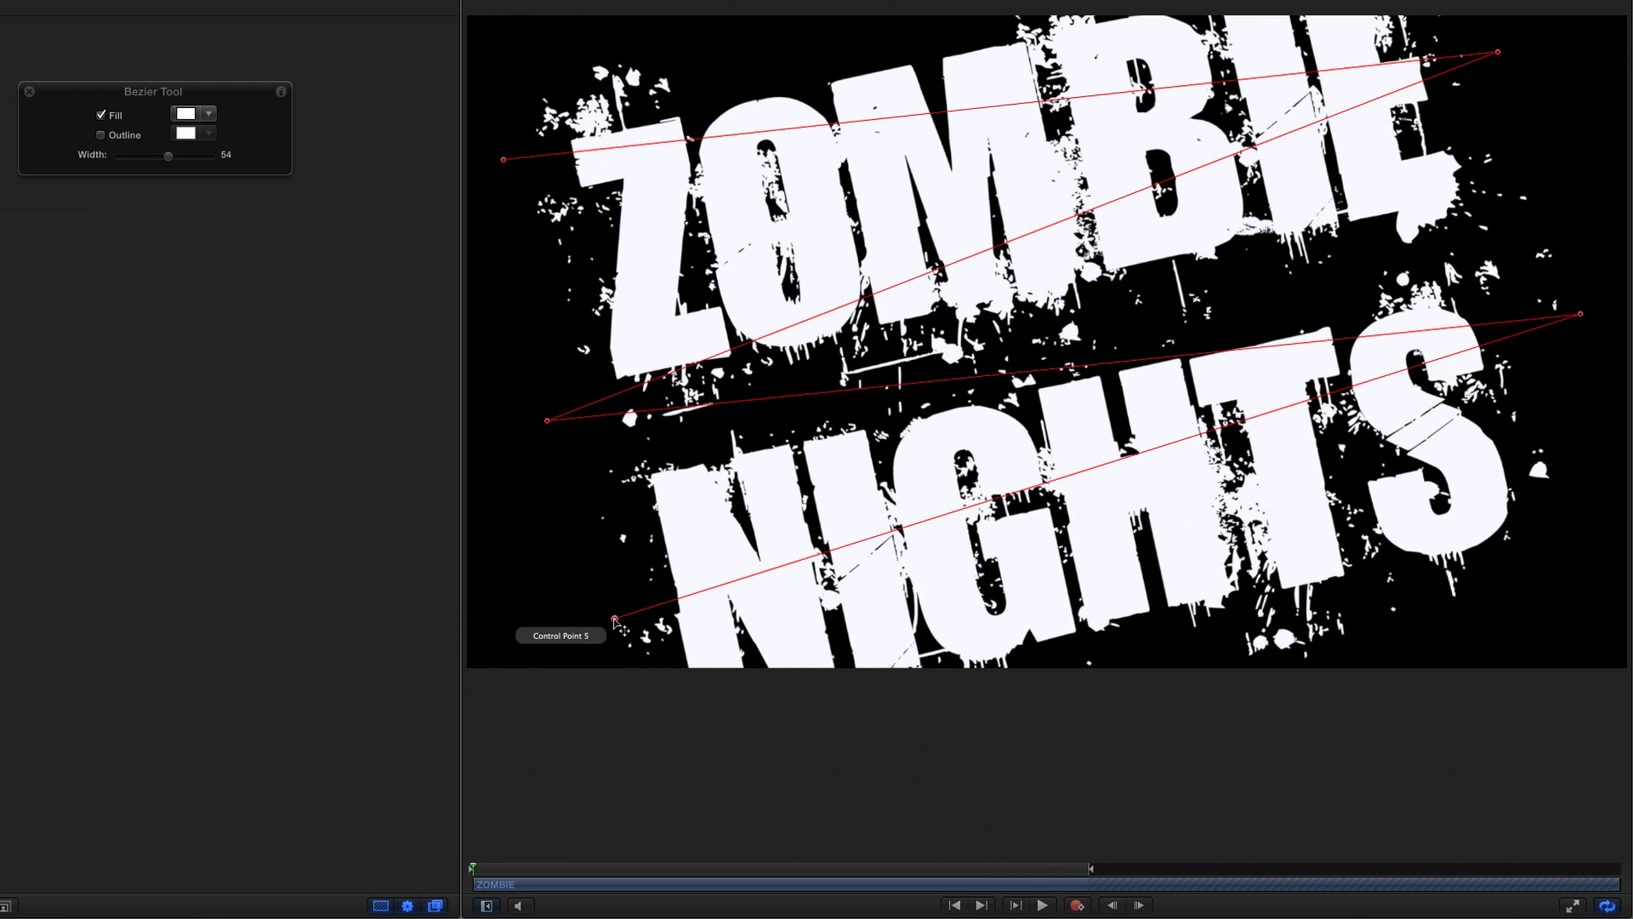
double_click(615, 620)
Step: Remove the path's fill, apply the Liquid Ink Bleed 01 Heavy shape style, and preview it
left_click(112, 224)
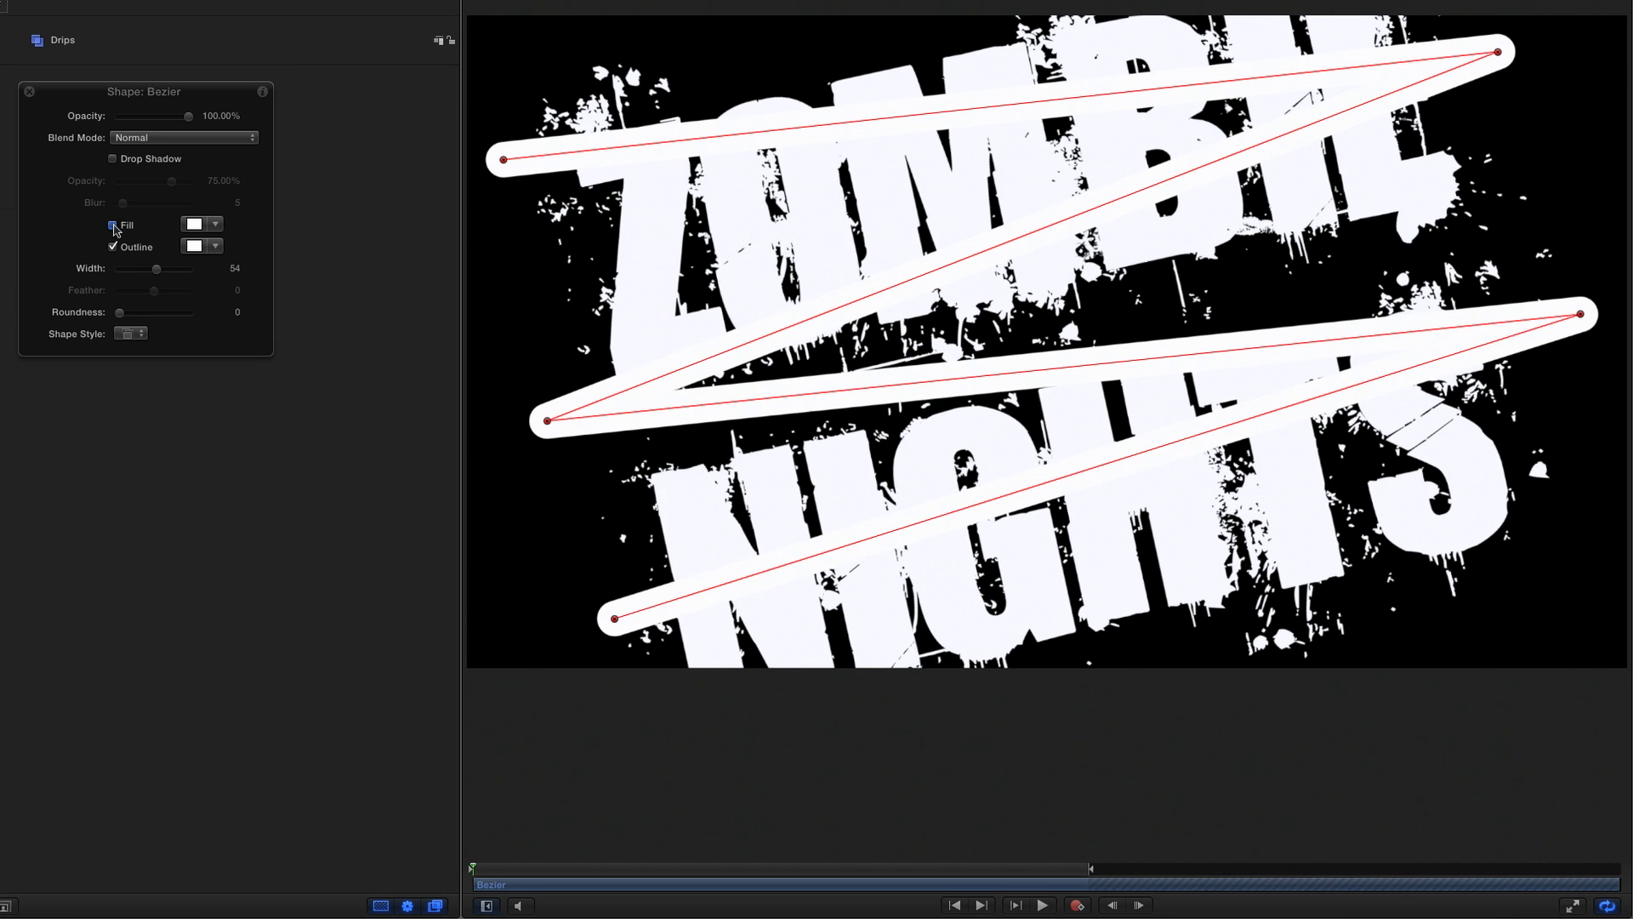
left_click(142, 337)
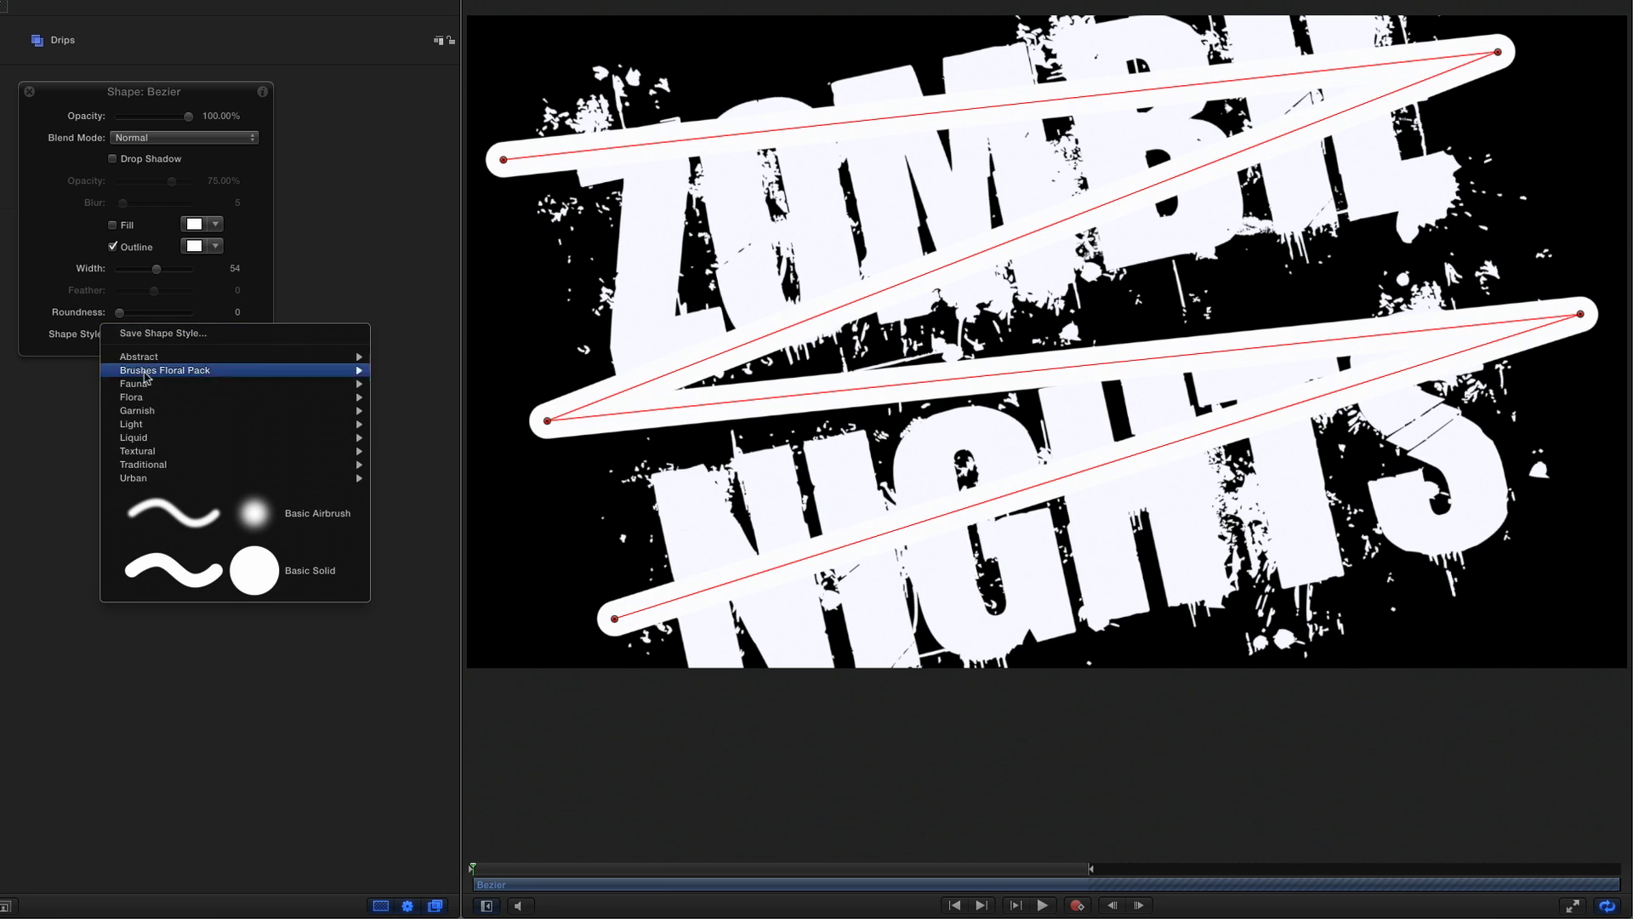
mouse_move(171, 440)
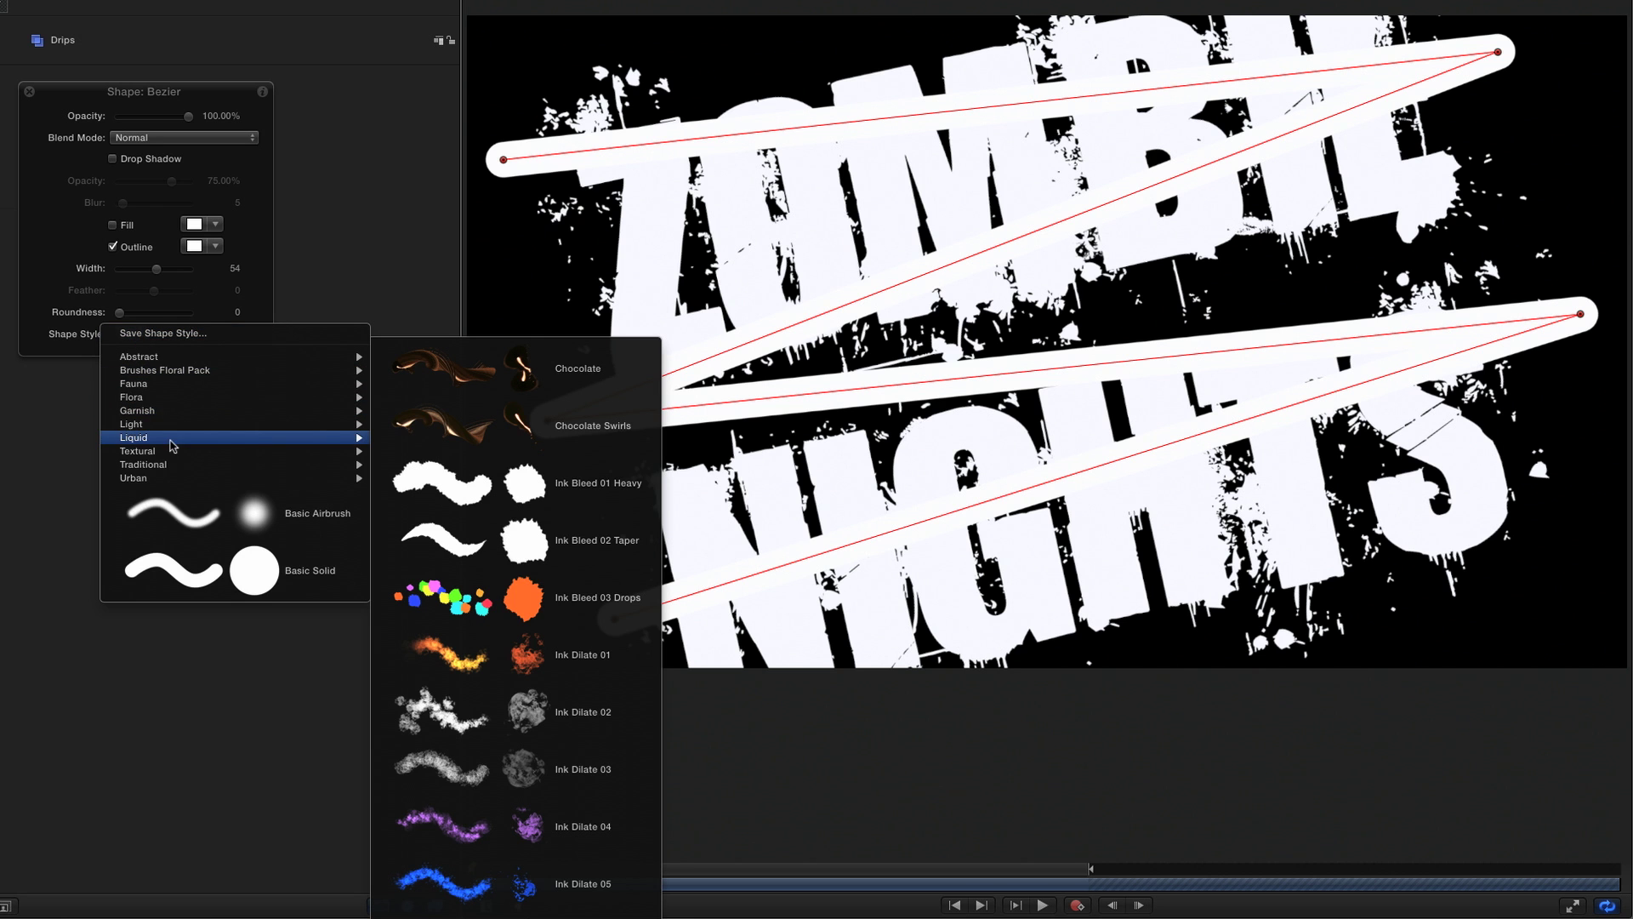
left_click(566, 486)
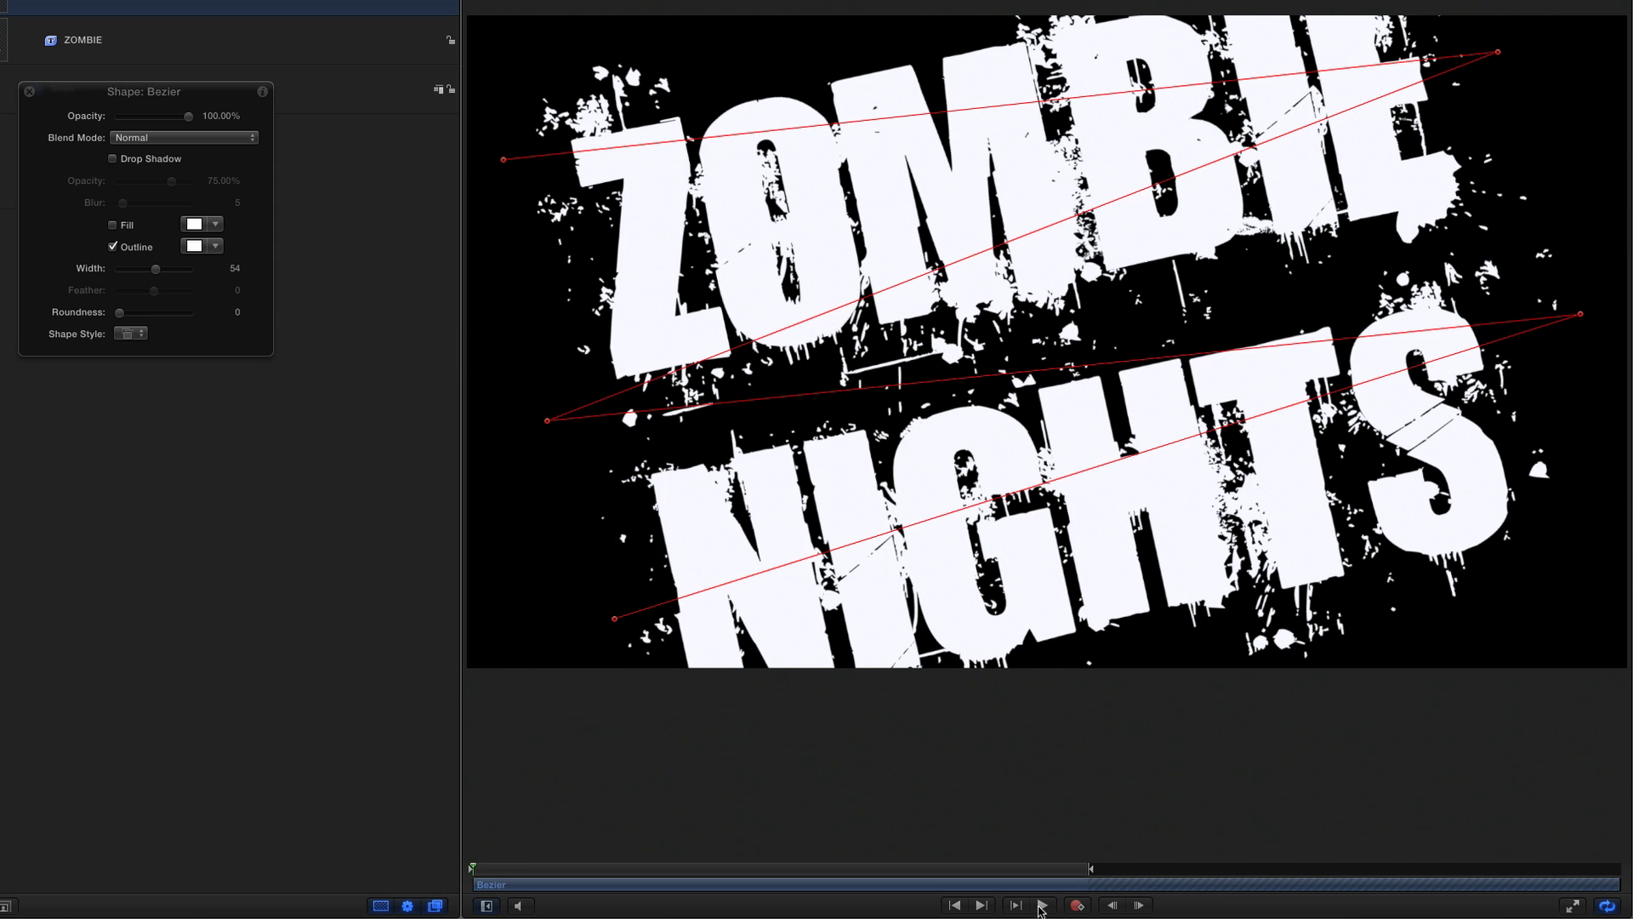
left_click(1042, 907)
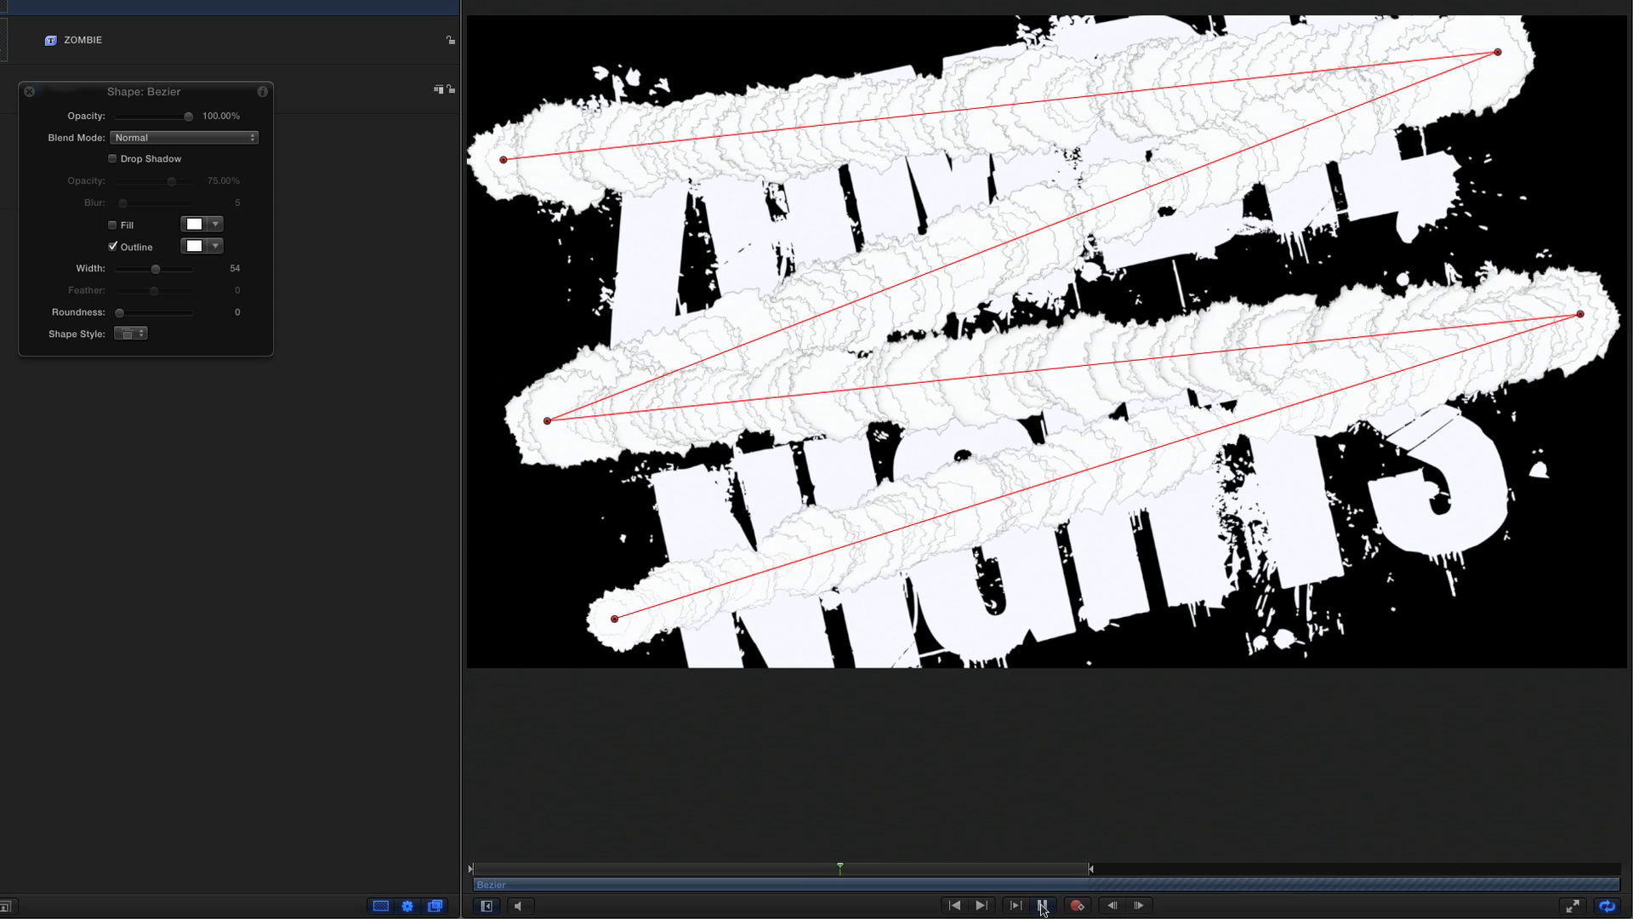
left_click(1042, 907)
Step: Make the outline dark red at width 100 and save the colour as a swatch
left_click(215, 246)
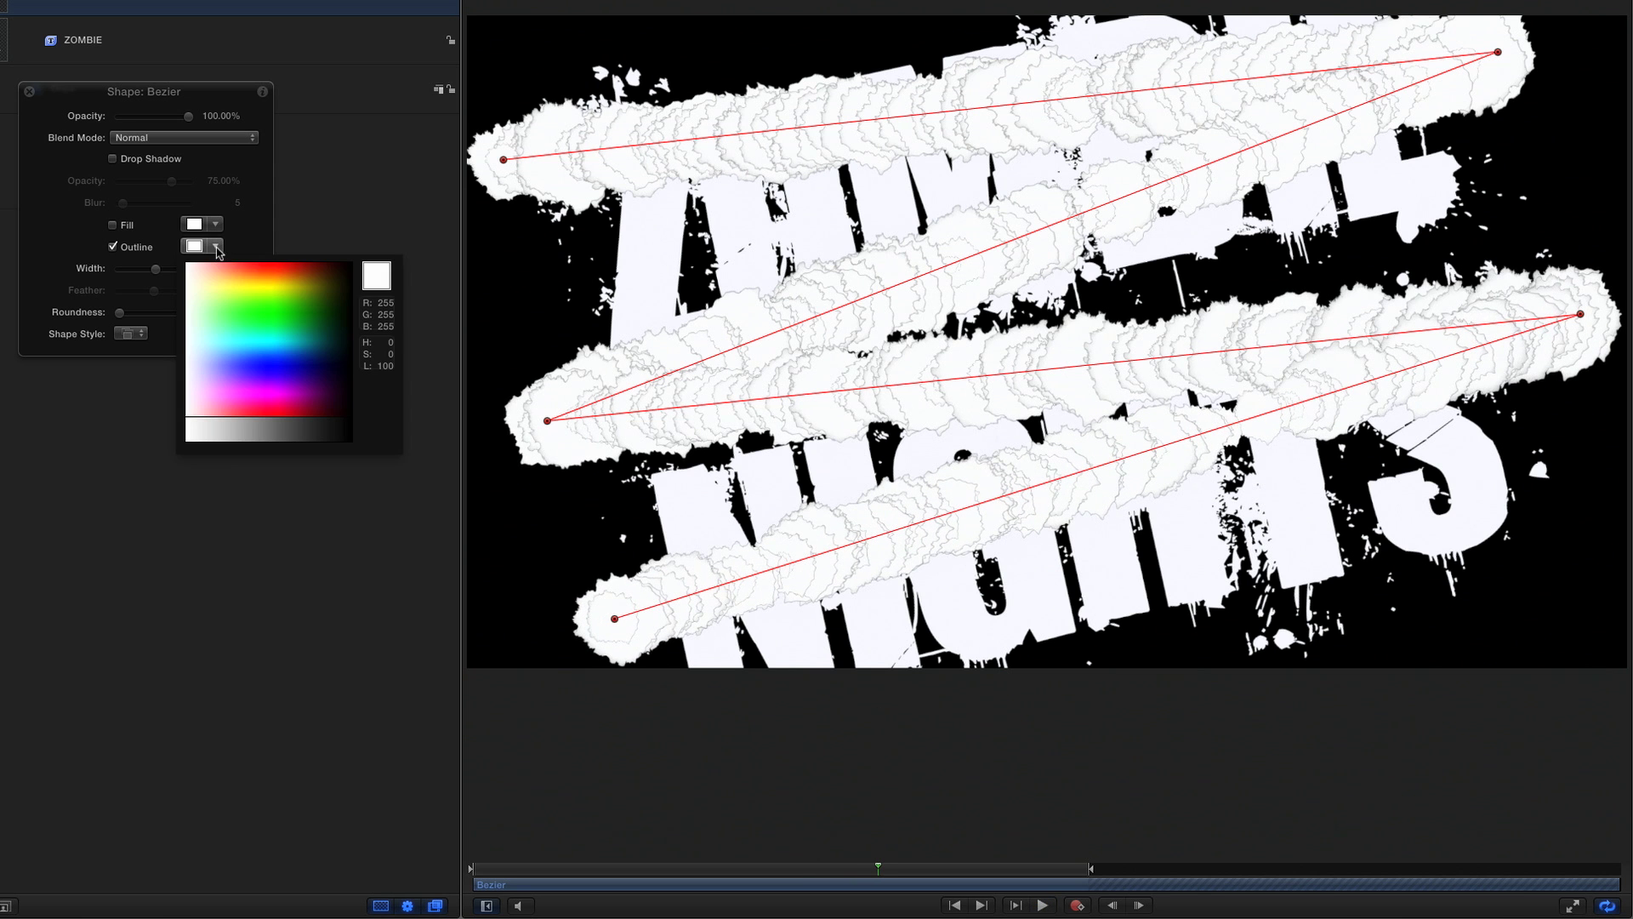
left_click_drag(281, 264, 308, 271)
left_click_drag(155, 269, 234, 281)
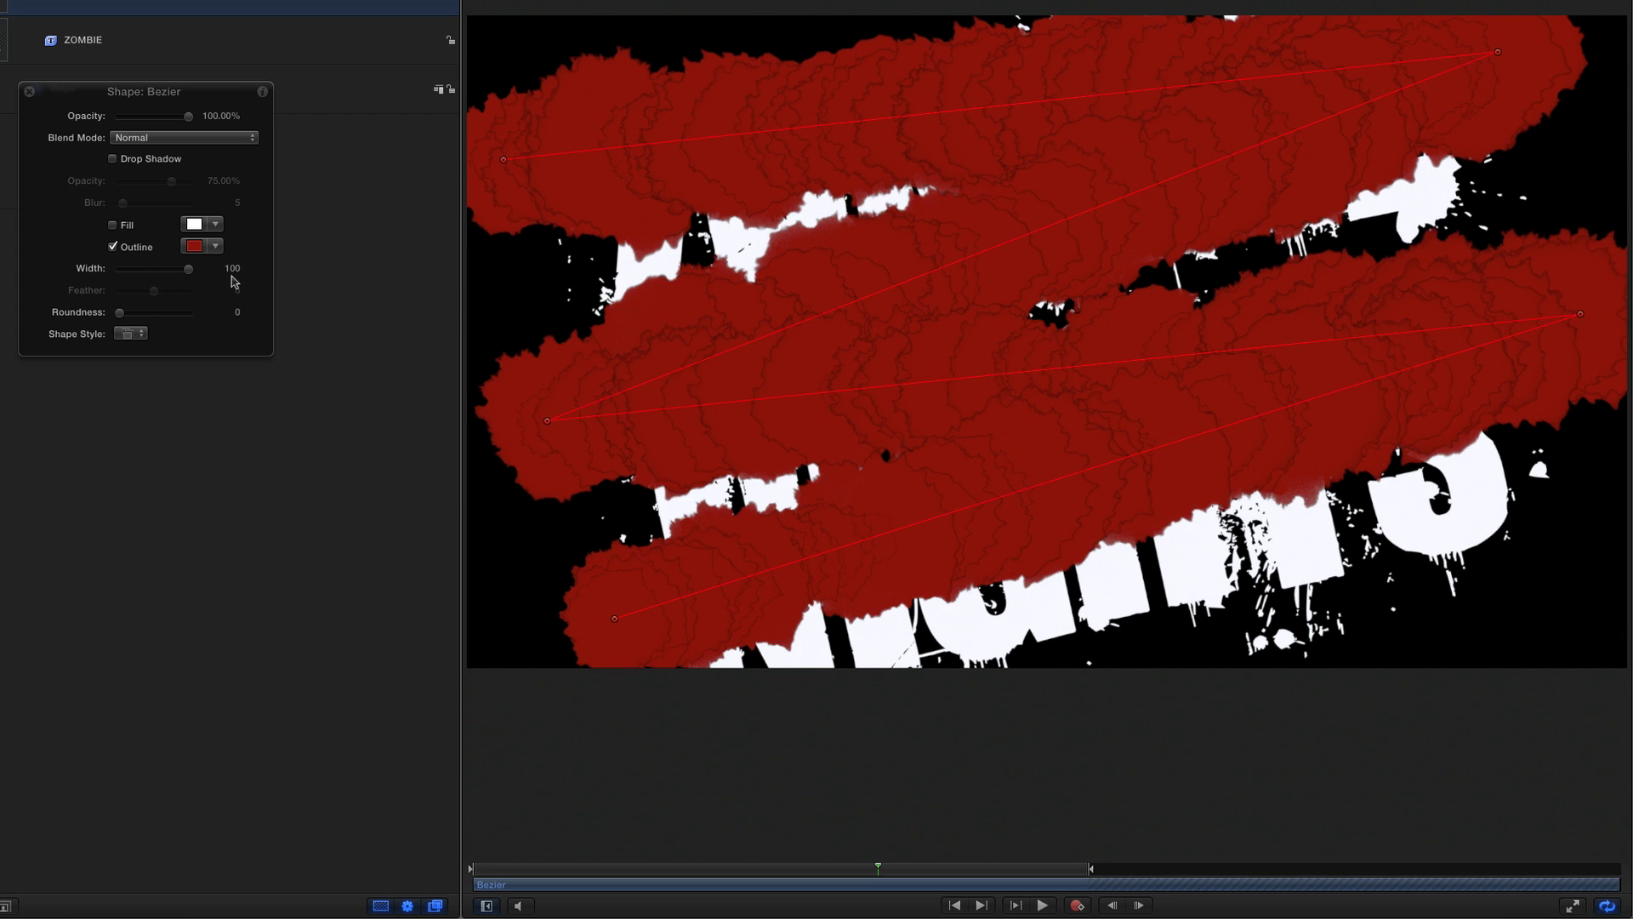
left_click(194, 246)
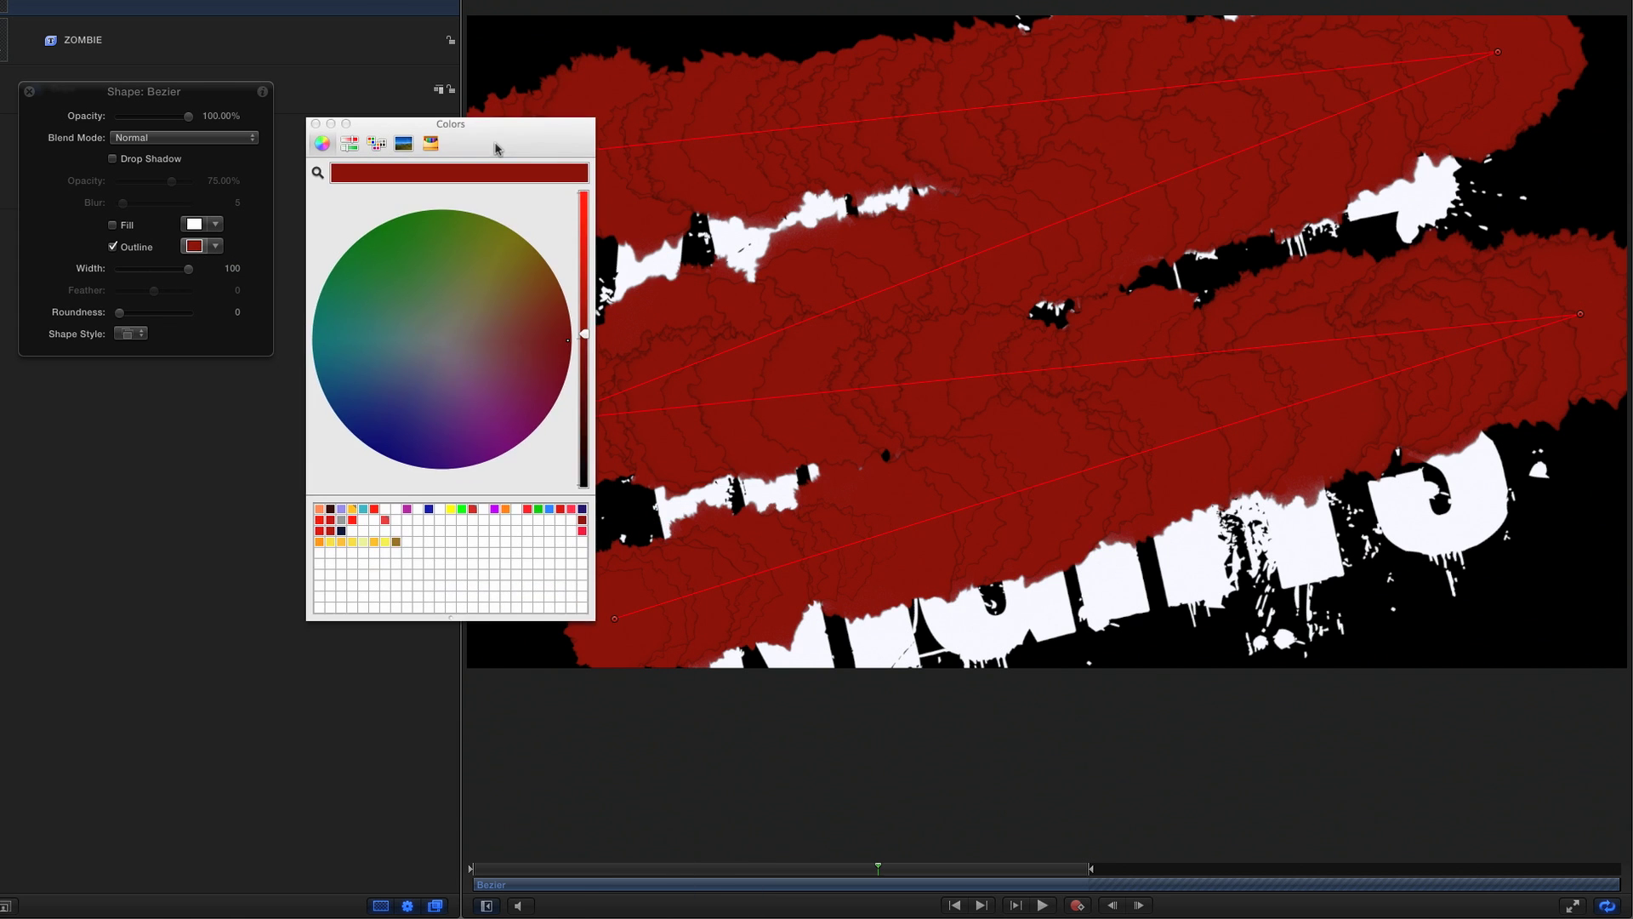
left_click_drag(499, 146, 460, 137)
left_click_drag(457, 241, 515, 502)
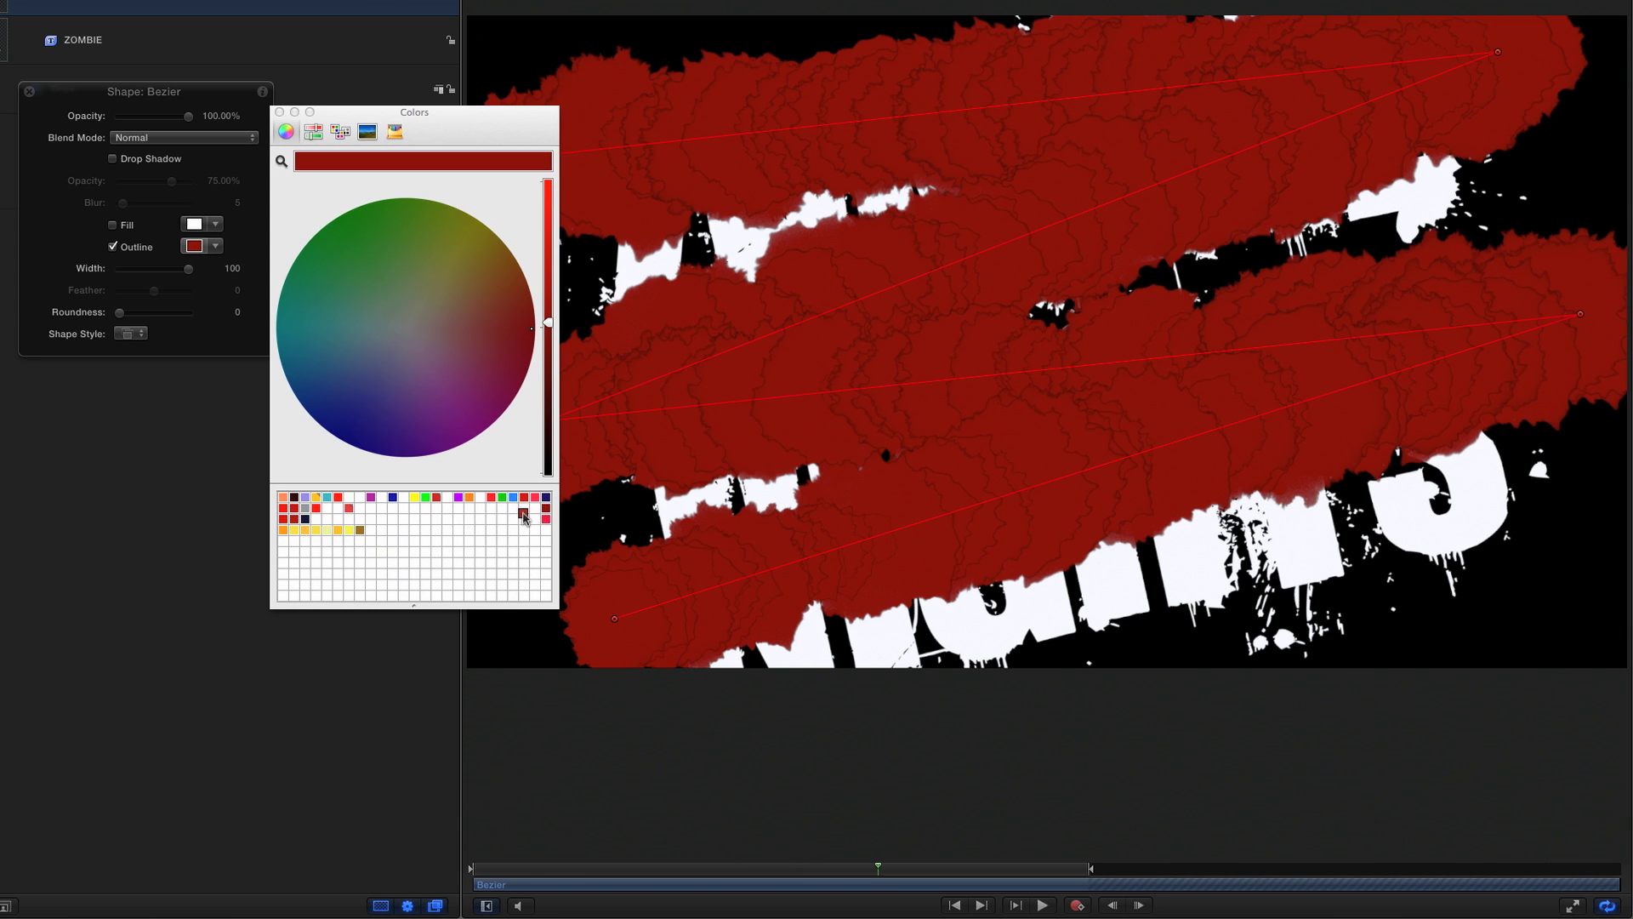
Step: Raise the stroke Jitter to 425% and preview the paint reveal from the start
left_click(280, 112)
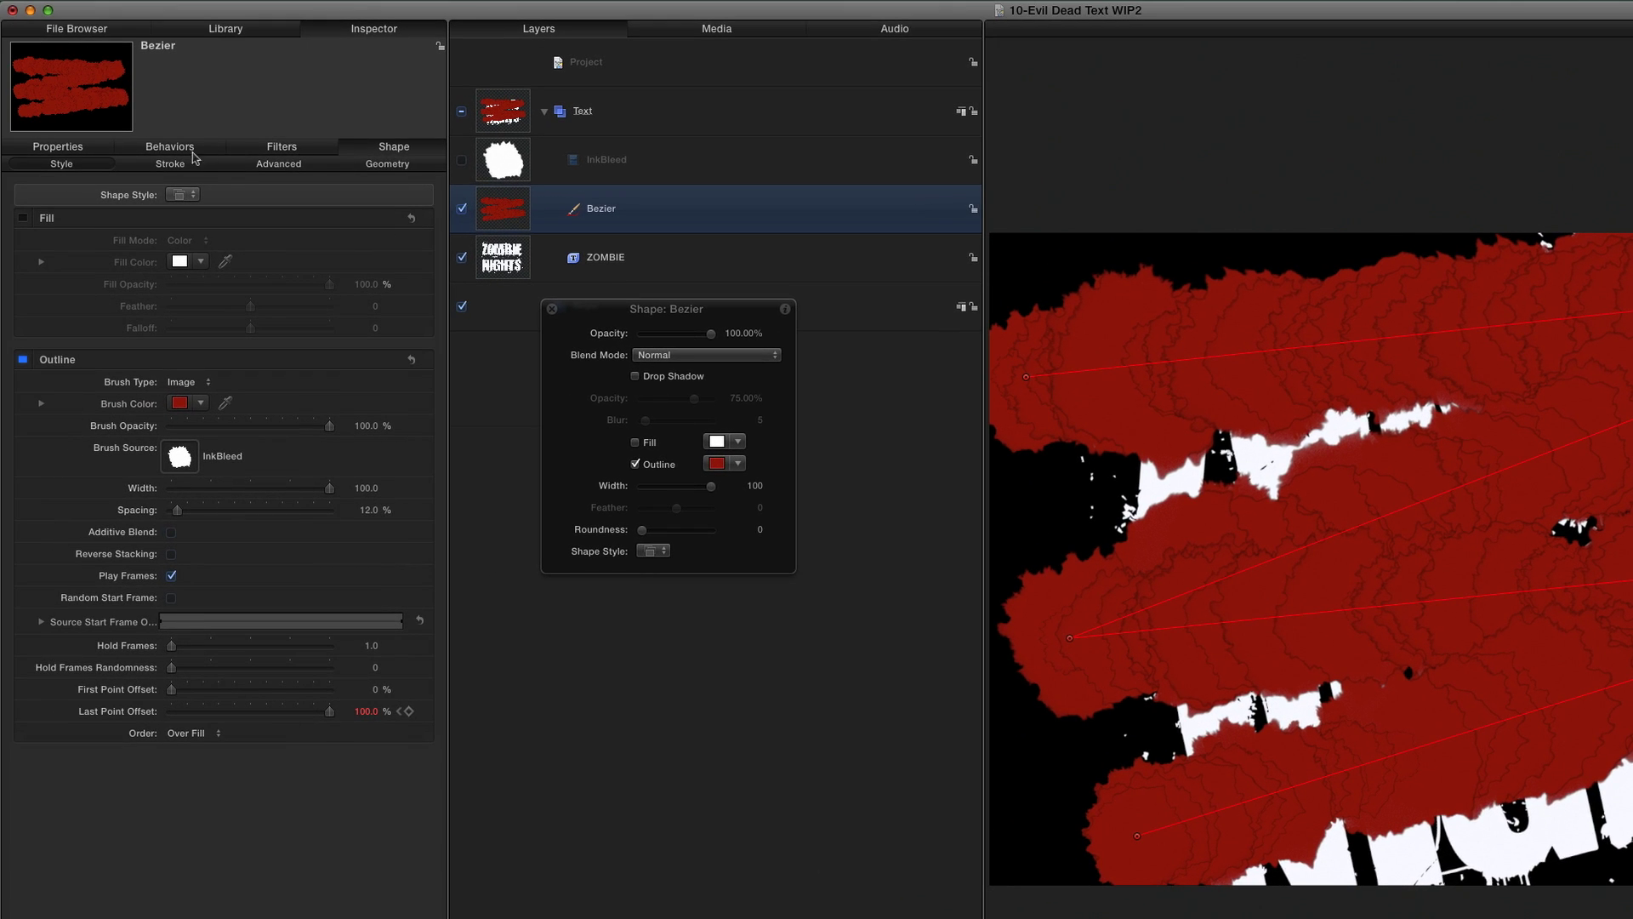
left_click(171, 164)
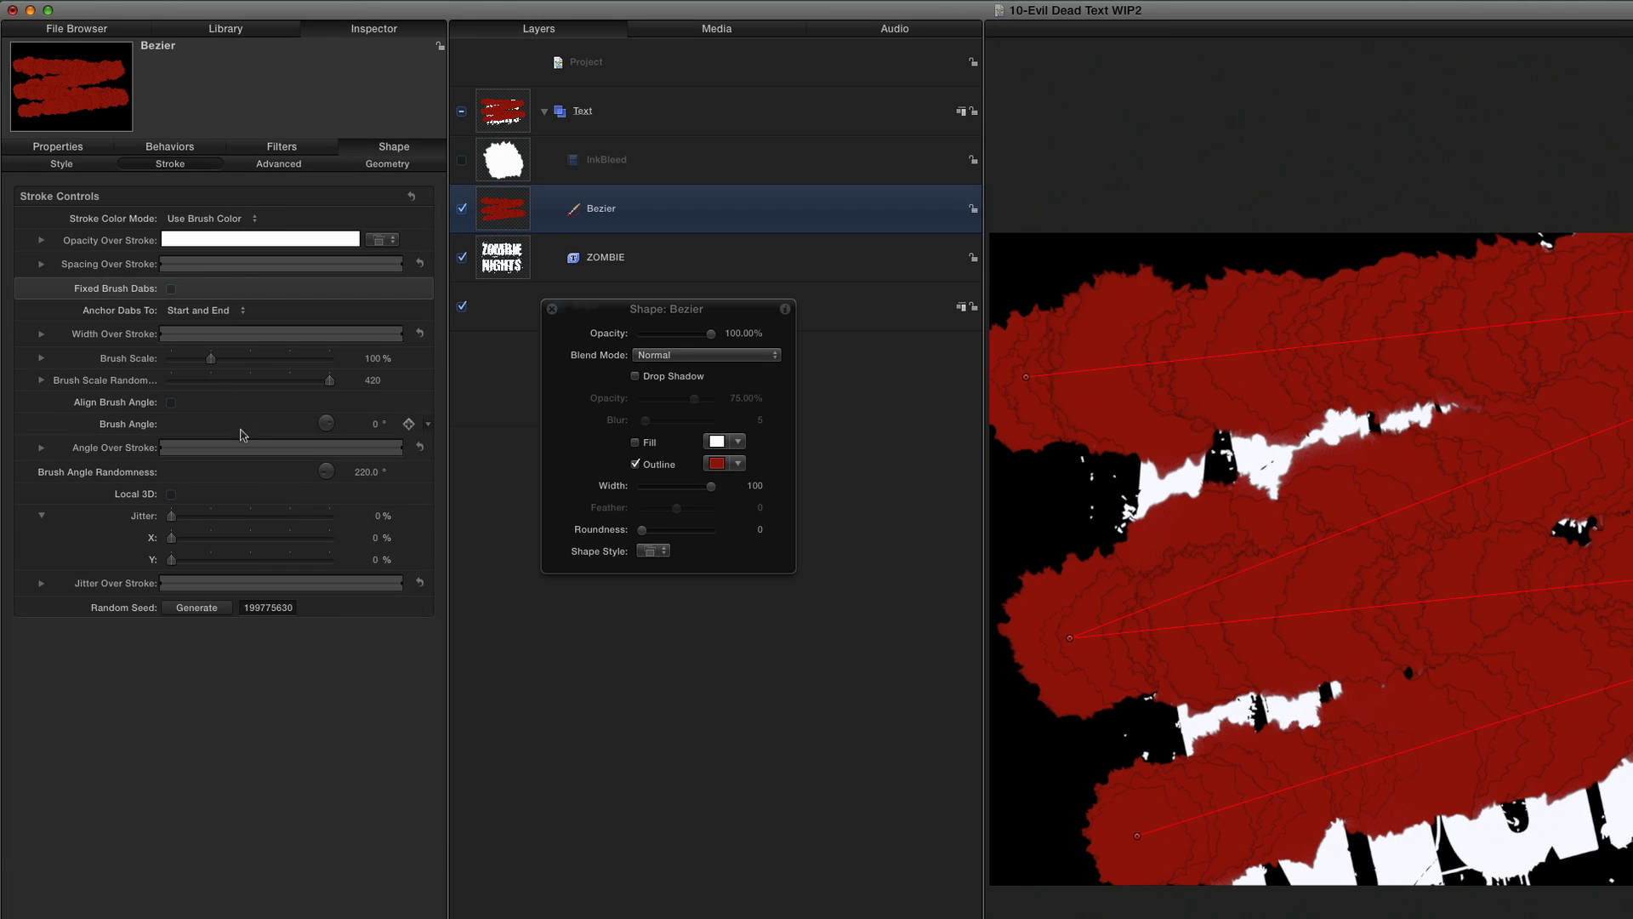
left_click_drag(379, 519, 381, 442)
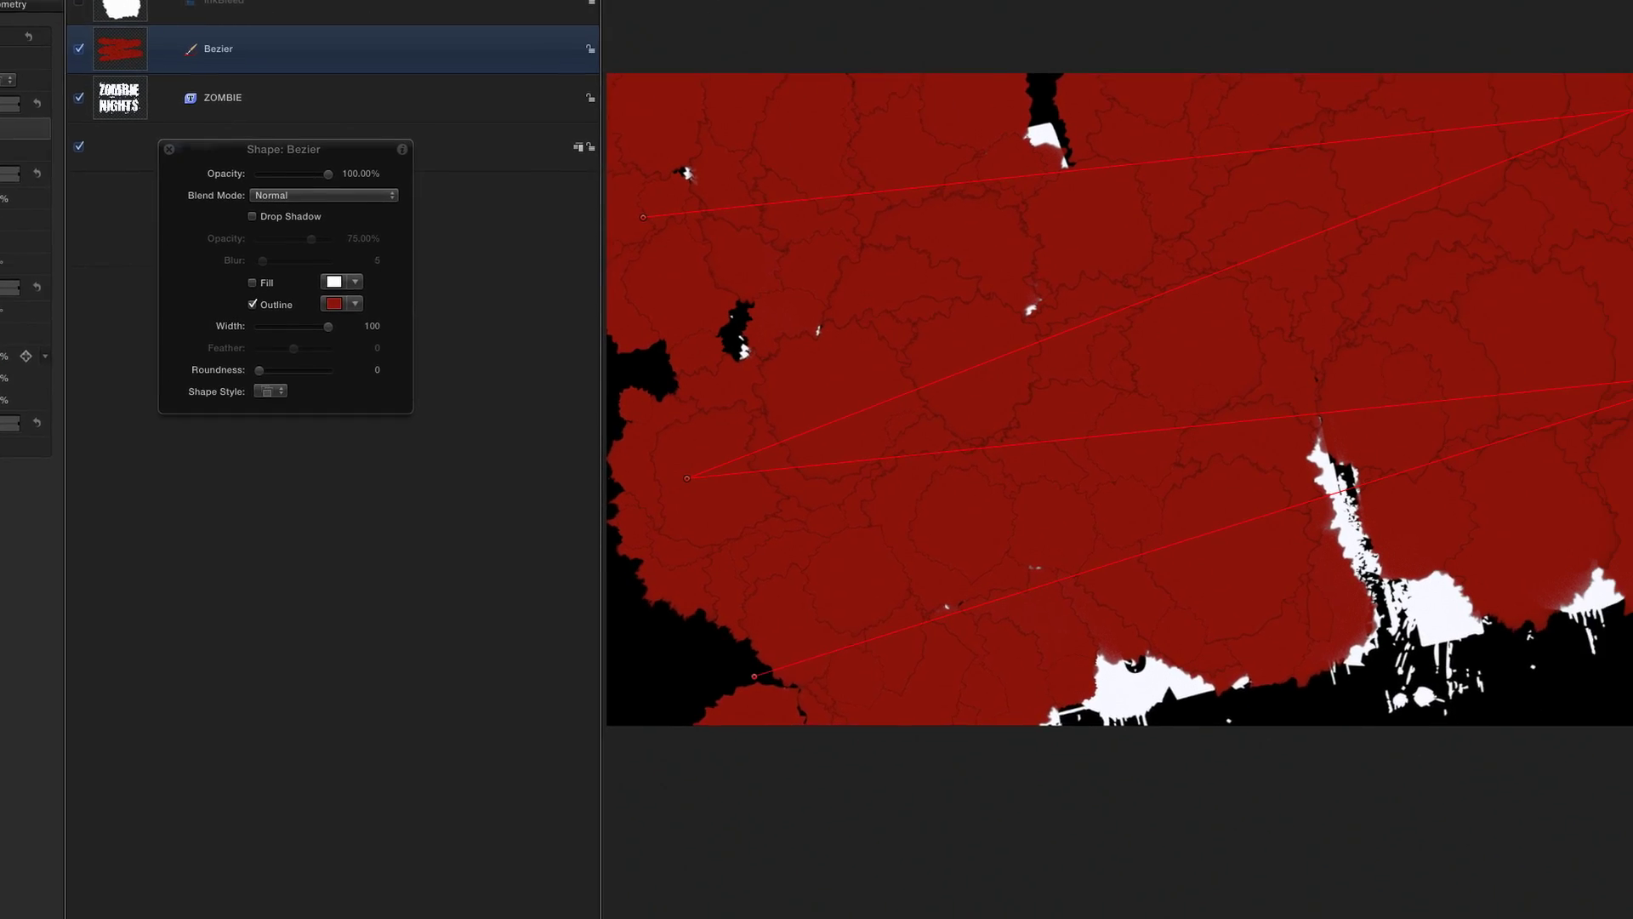
left_click(955, 904)
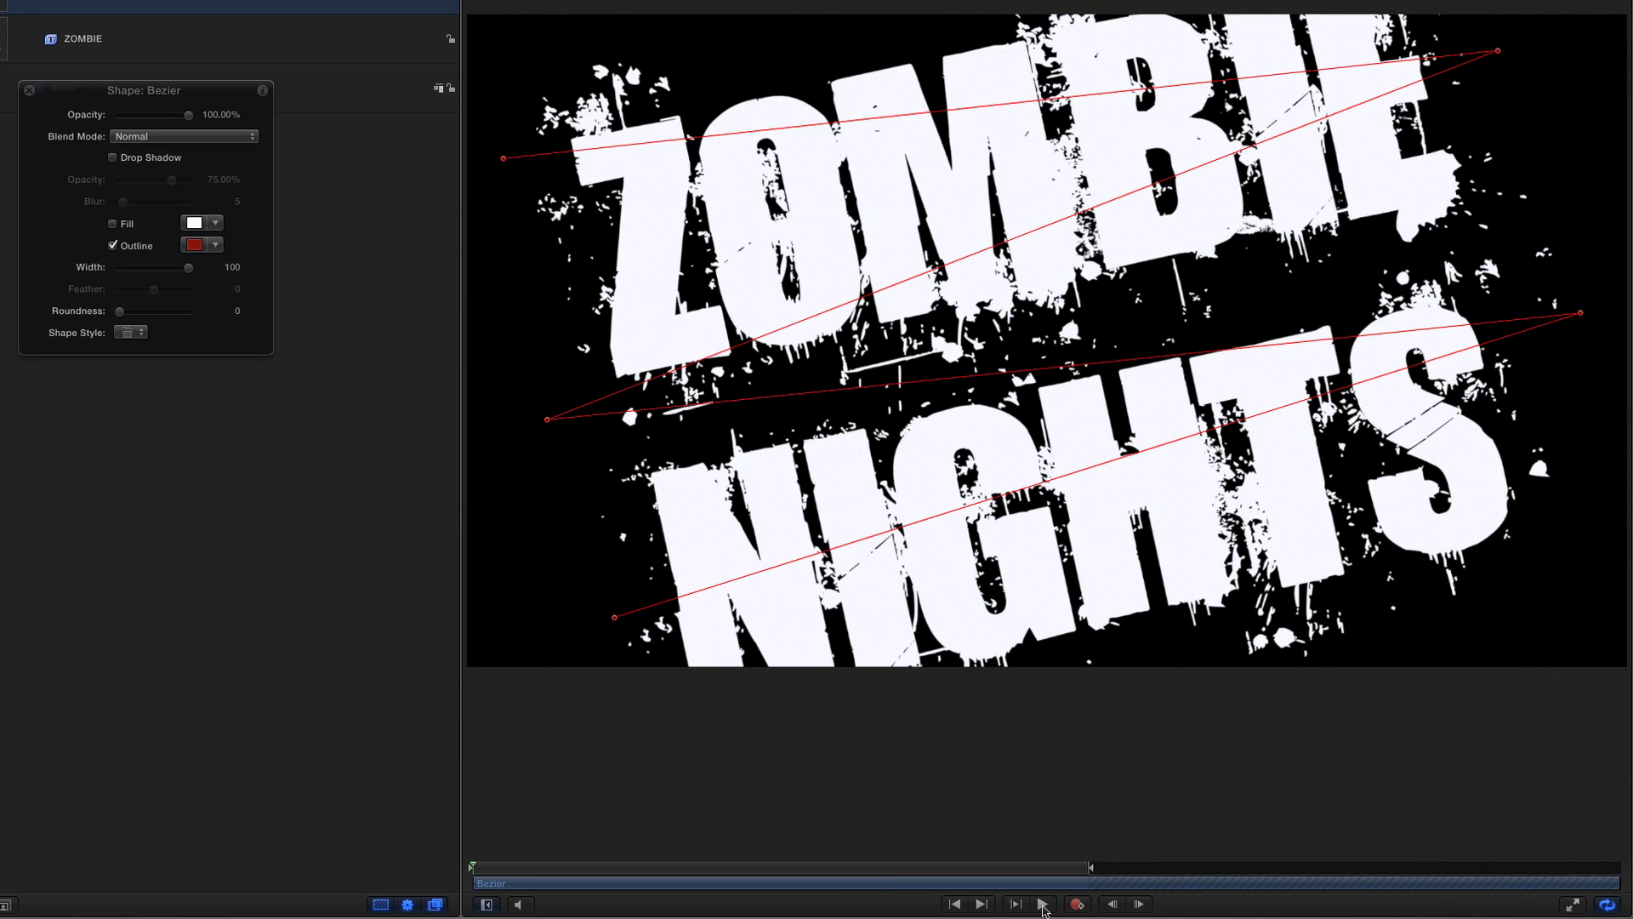
left_click(1042, 903)
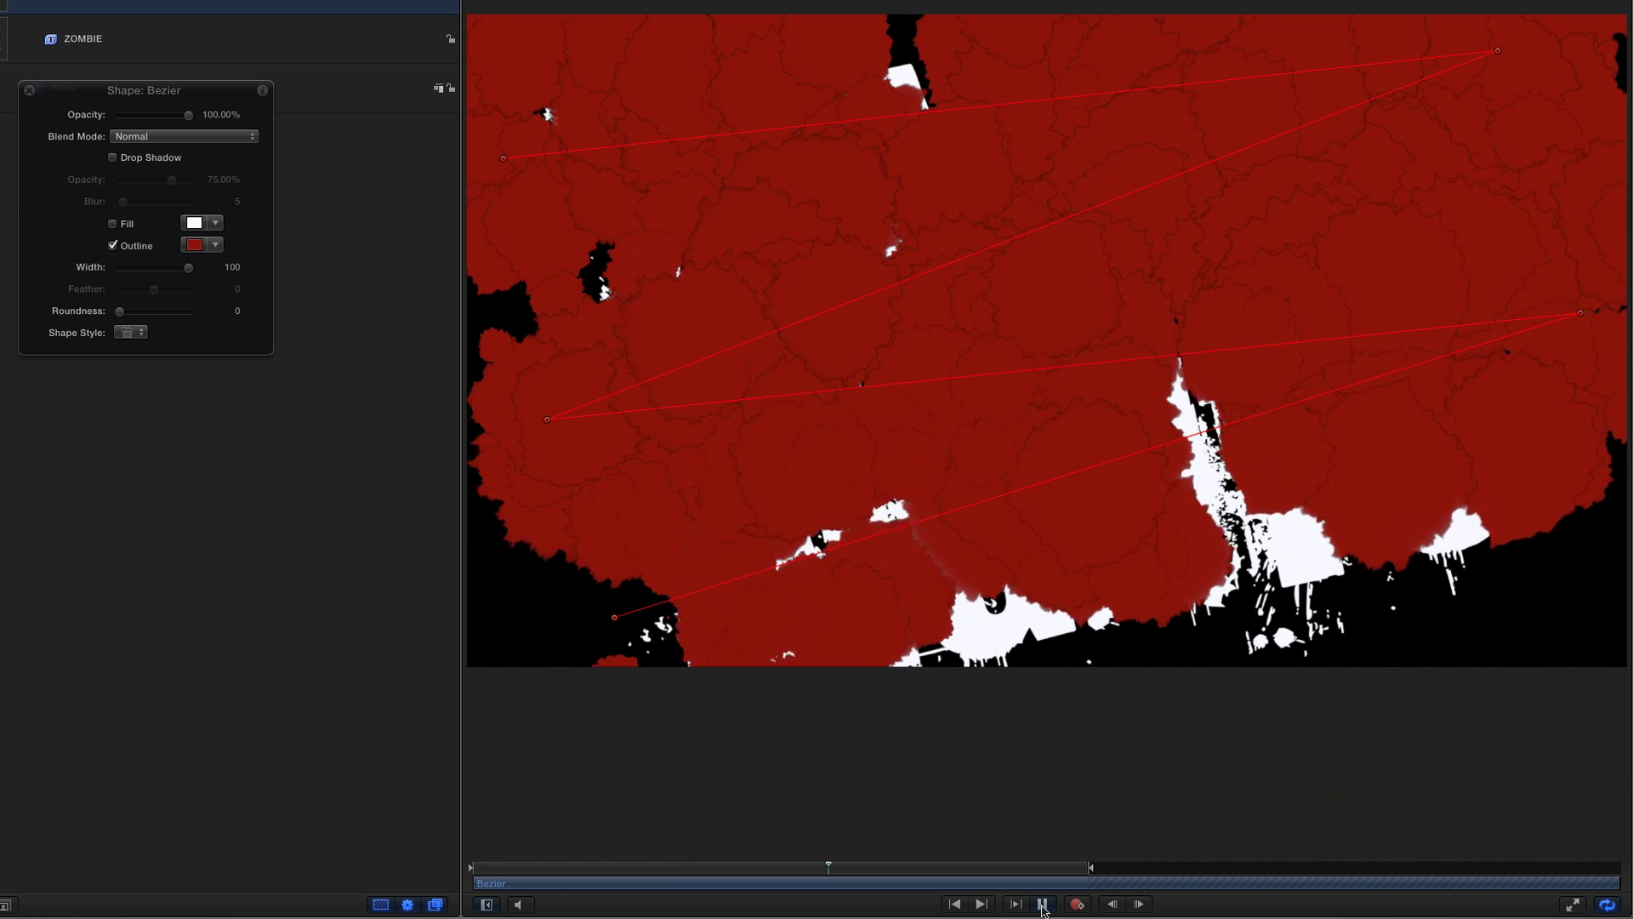
left_click(1042, 905)
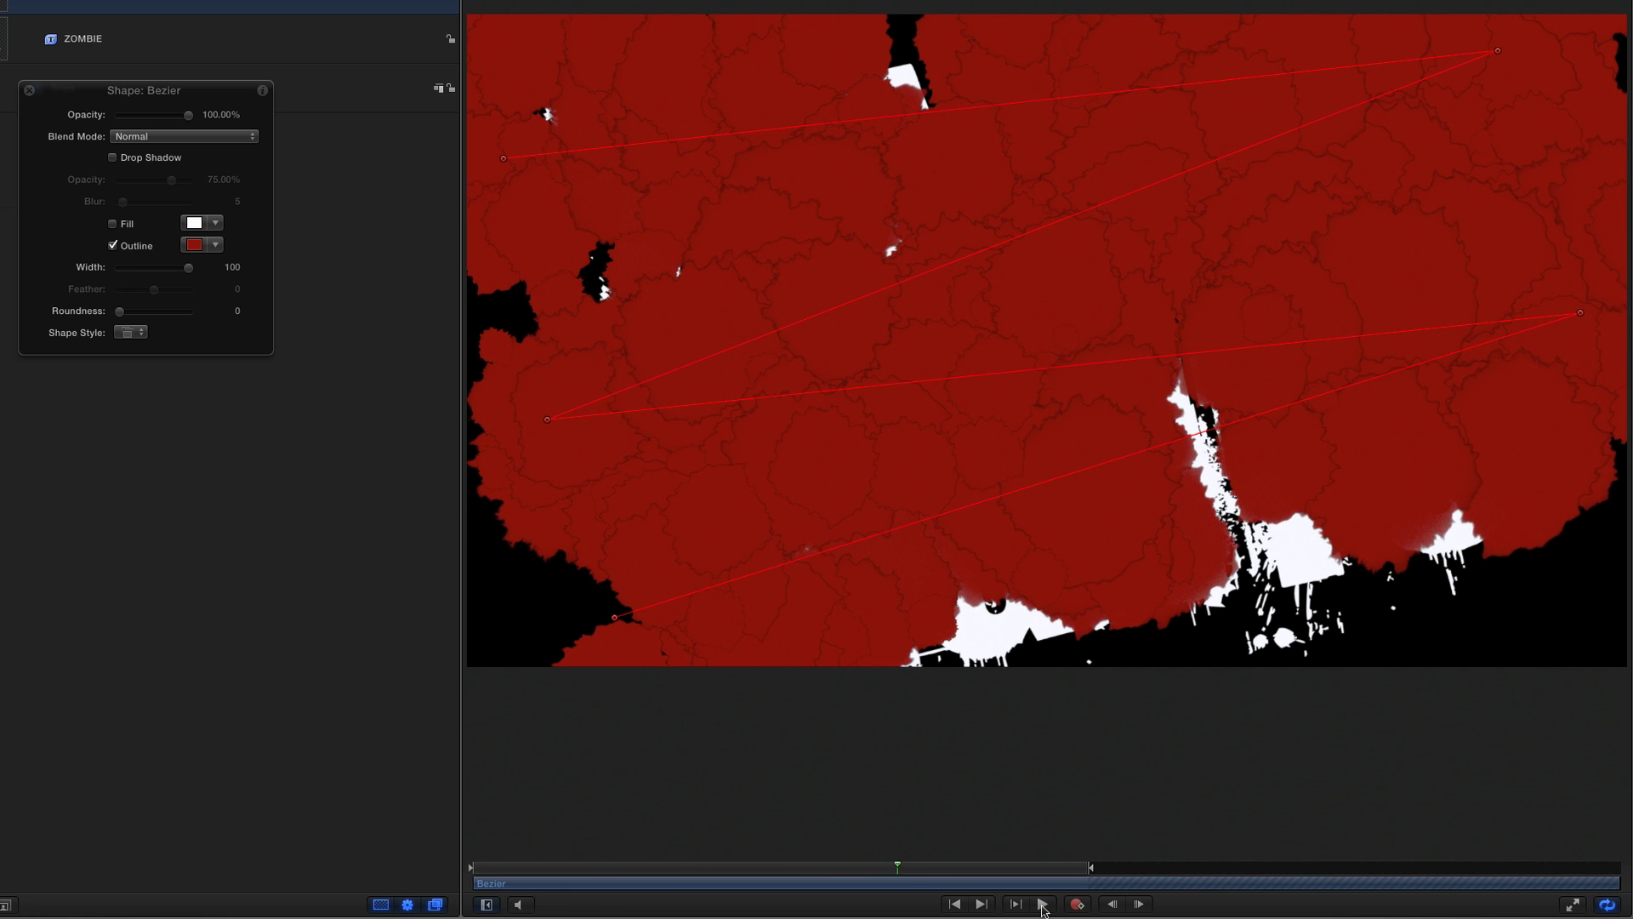
Step: In the Timeline, move the reveal's end keyframe from 3:00 to 1:00 and replay it
key("F6")
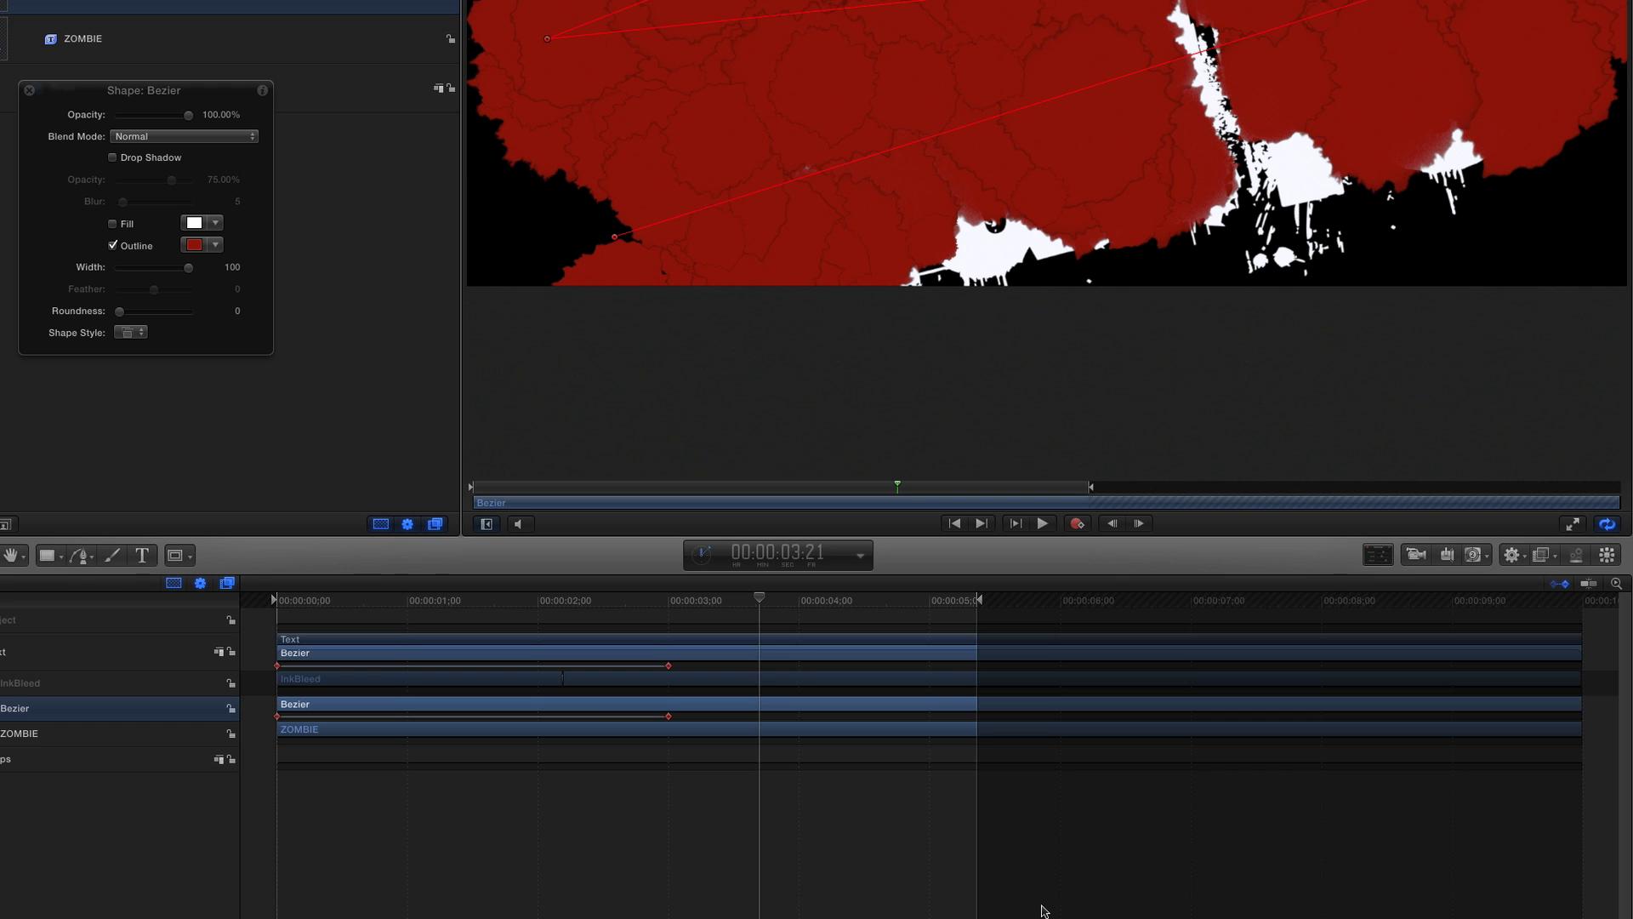
left_click_drag(477, 605, 407, 606)
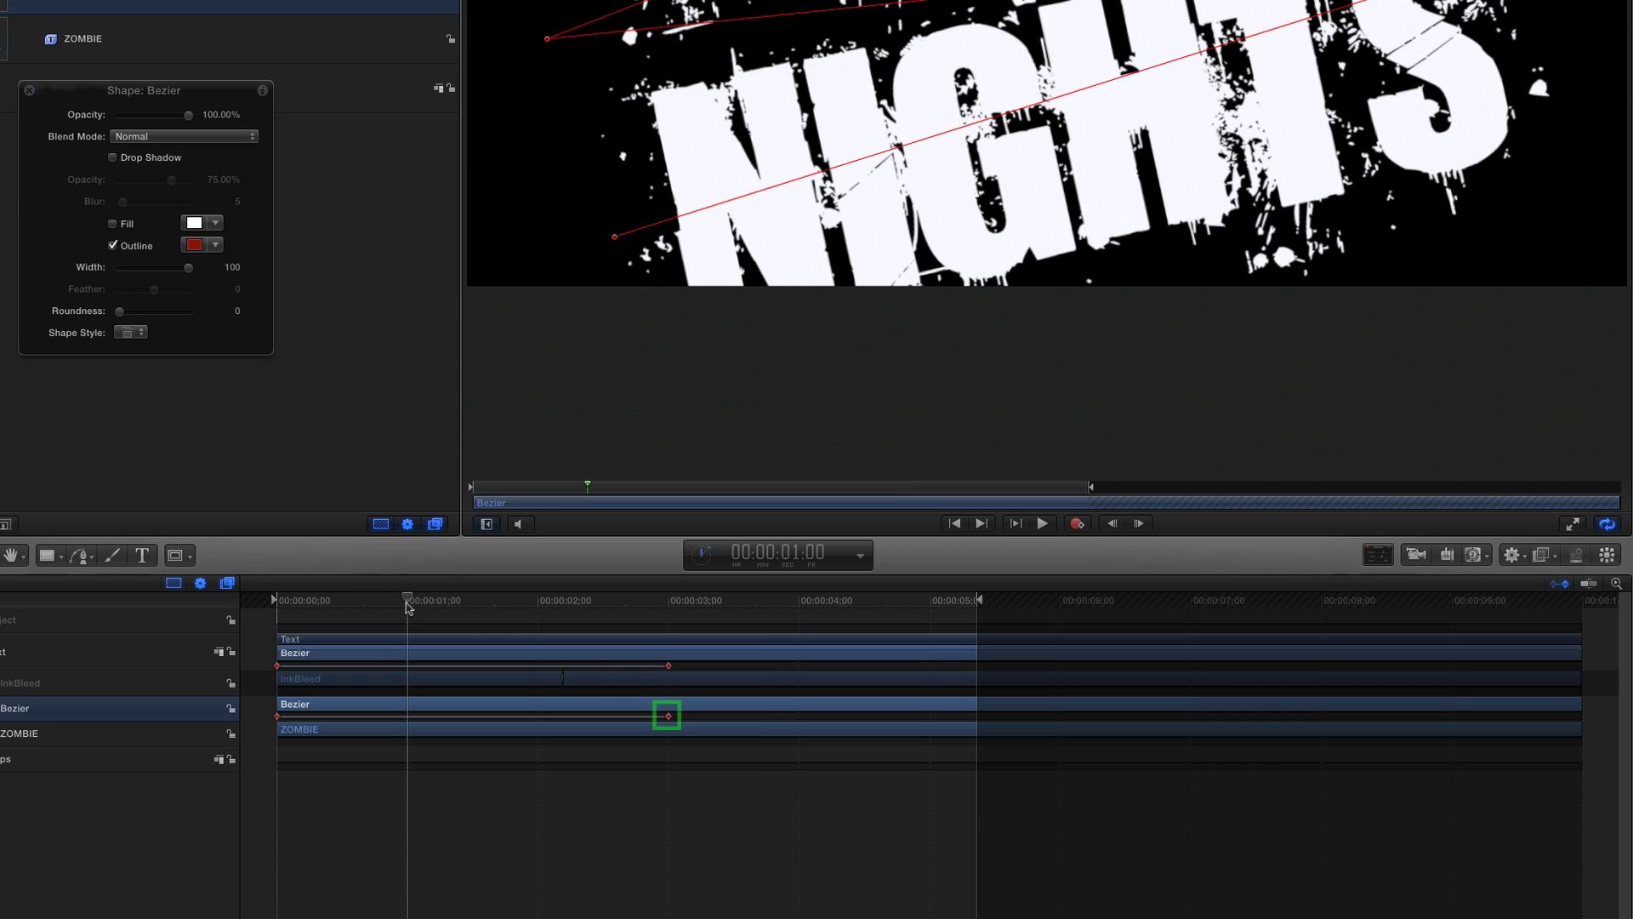
left_click_drag(675, 722, 415, 721)
left_click(1042, 523)
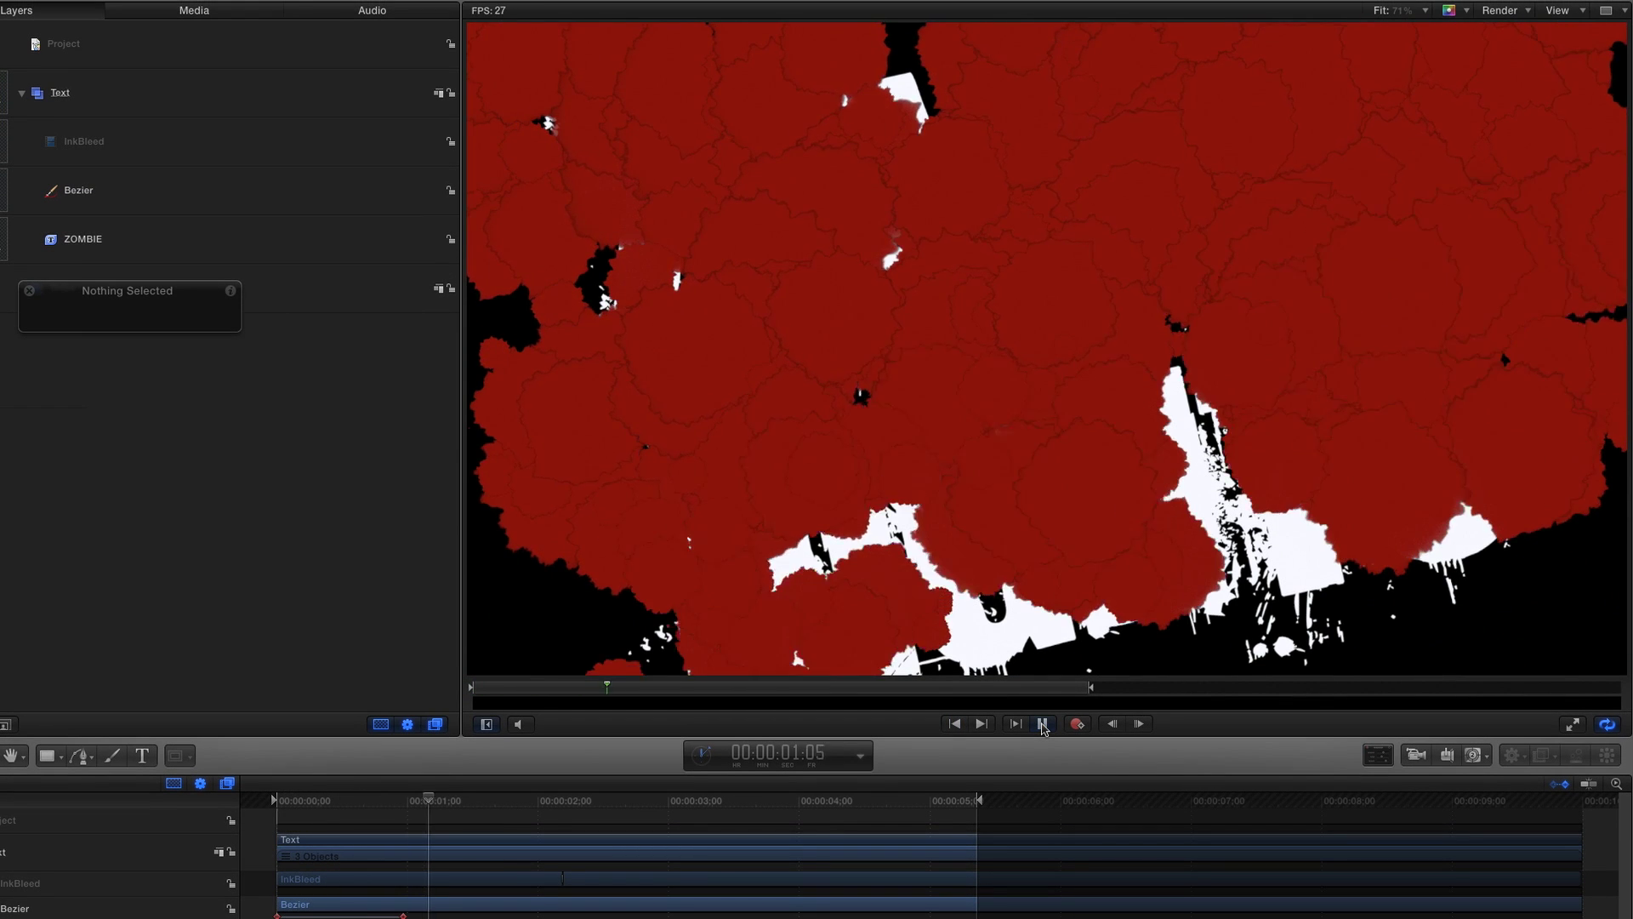
left_click(1043, 724)
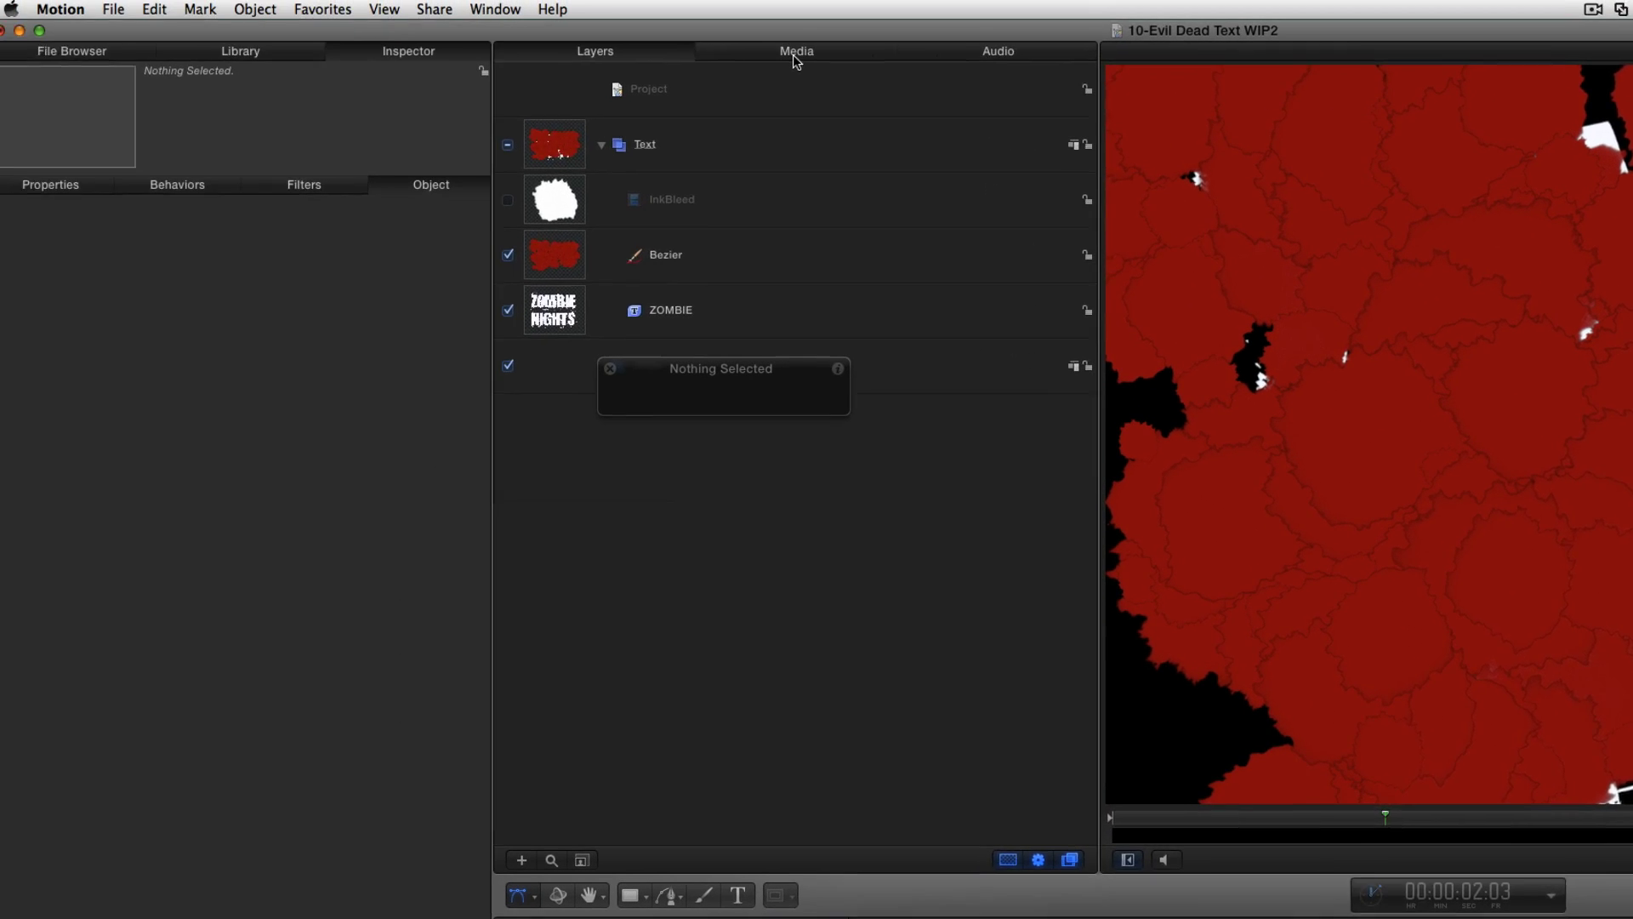
Step: Set the InkBleed media clip's Alpha Type to Premultiplied-Black, then return to the Layers list
left_click(194, 12)
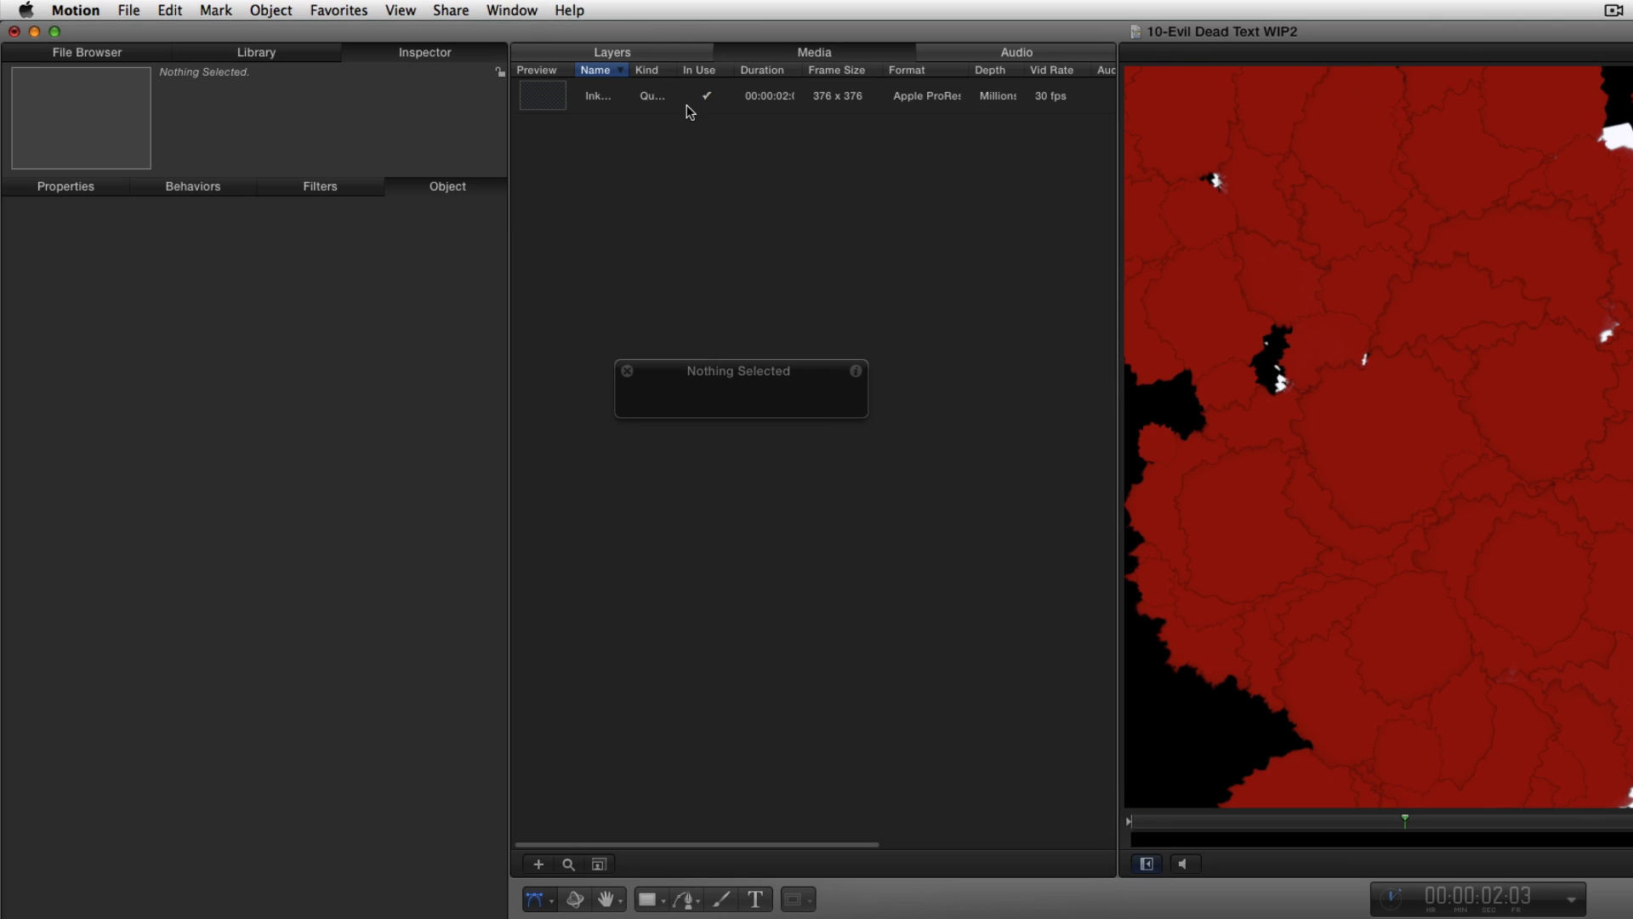
left_click(611, 107)
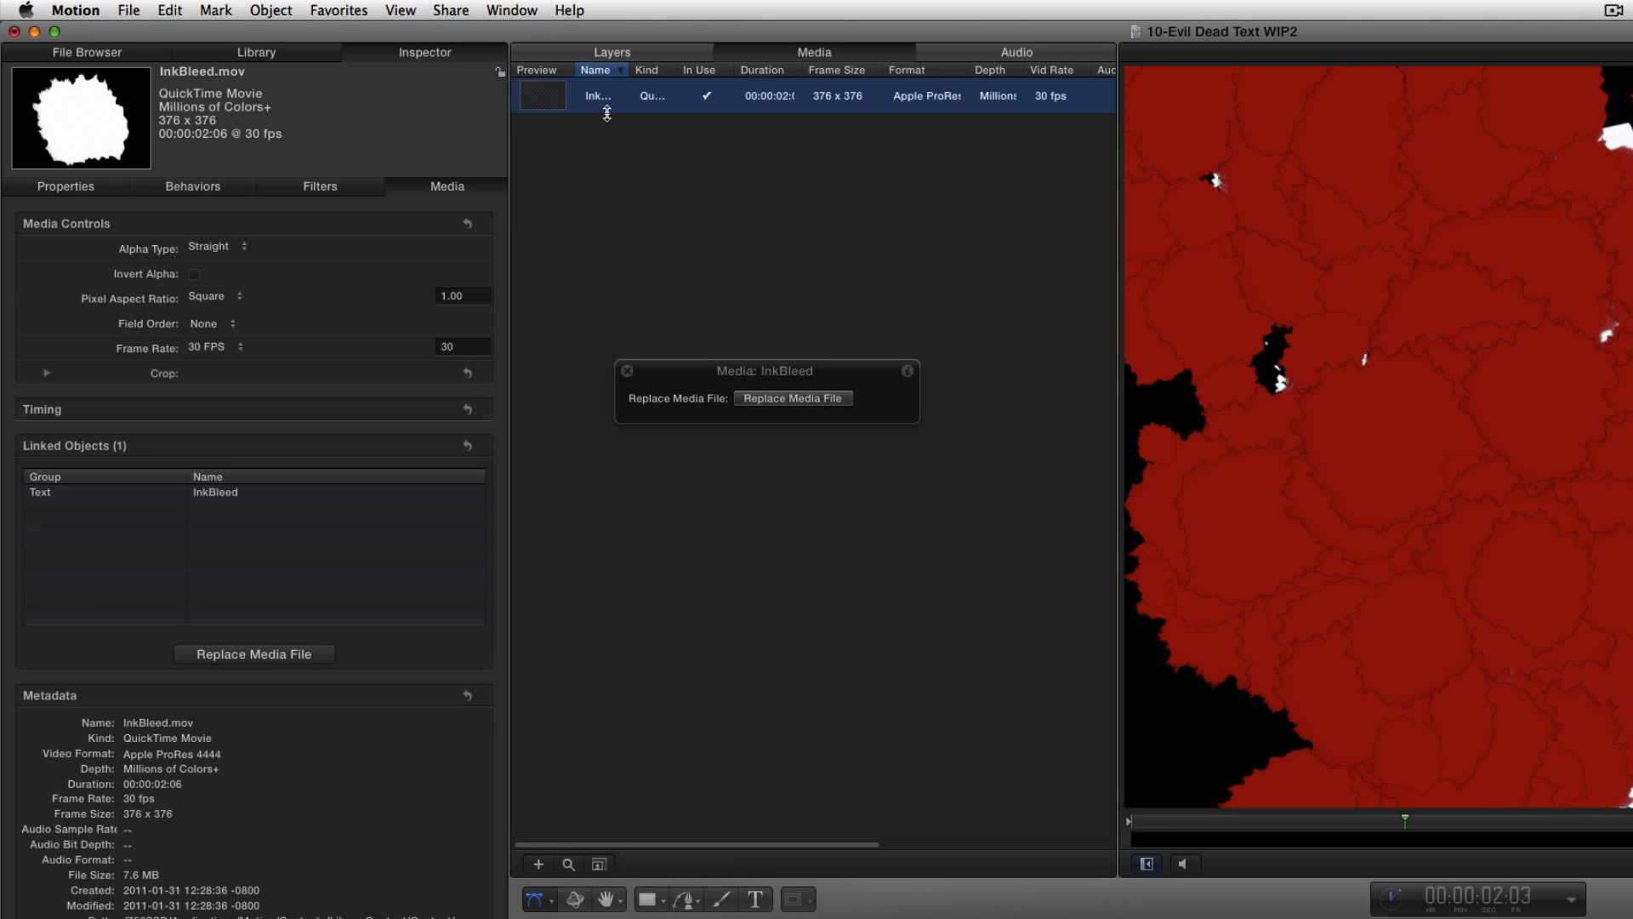
left_click(230, 254)
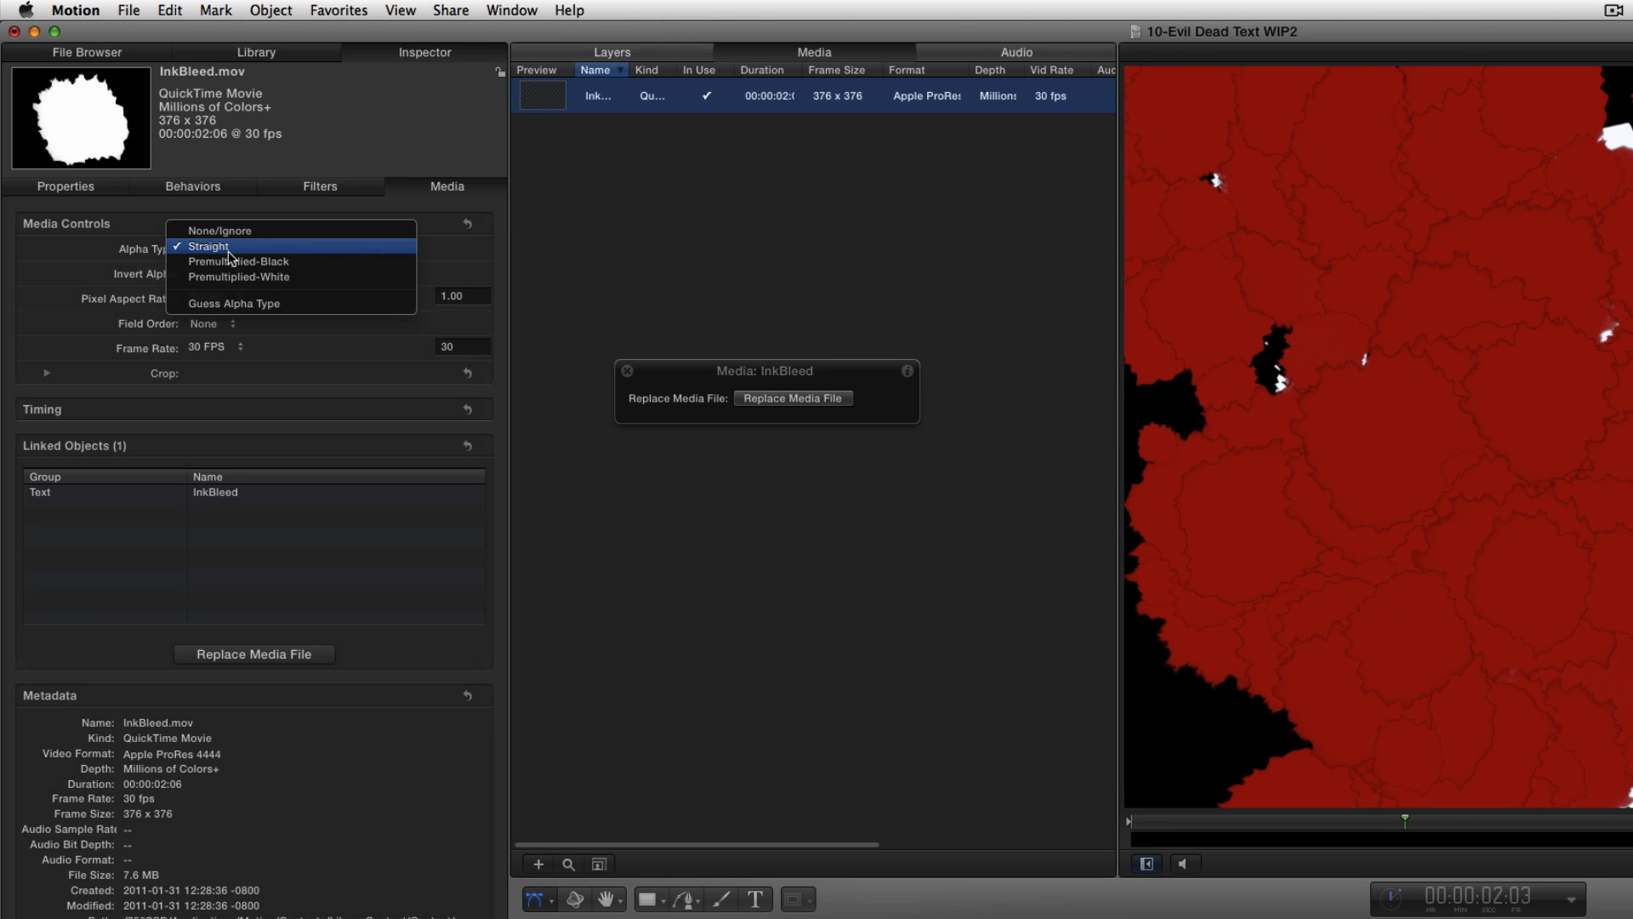
left_click(308, 266)
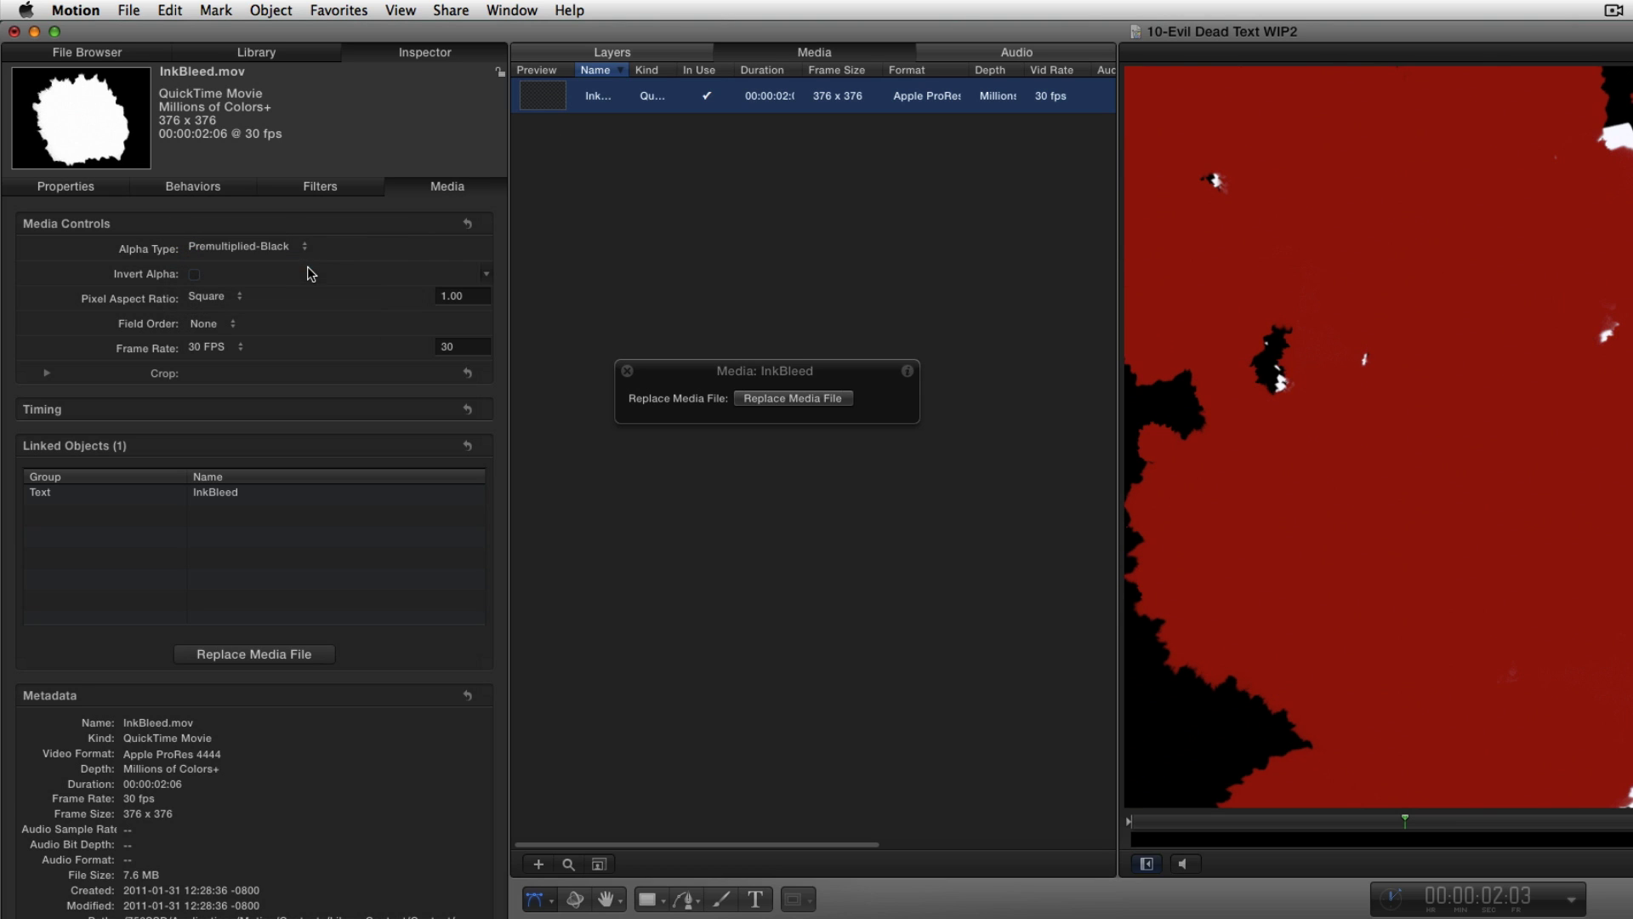
left_click(702, 55)
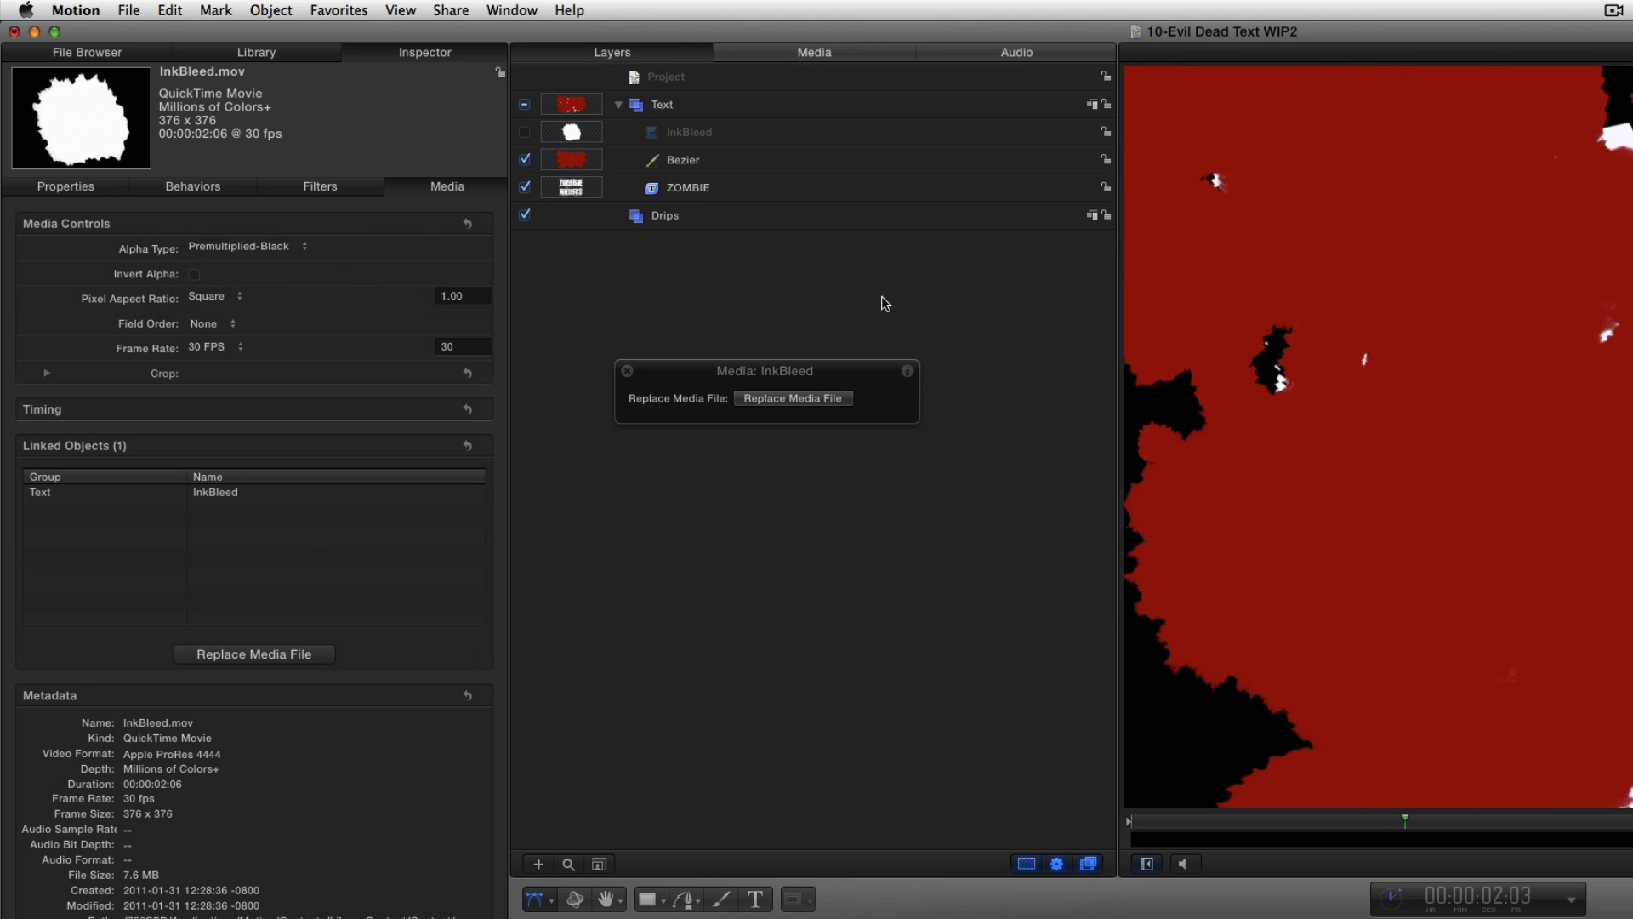
Step: Add an image mask to the Bezier layer with the ZOMBIE text as its source
left_click_drag(877, 230, 878, 260)
left_click_drag(873, 364, 870, 521)
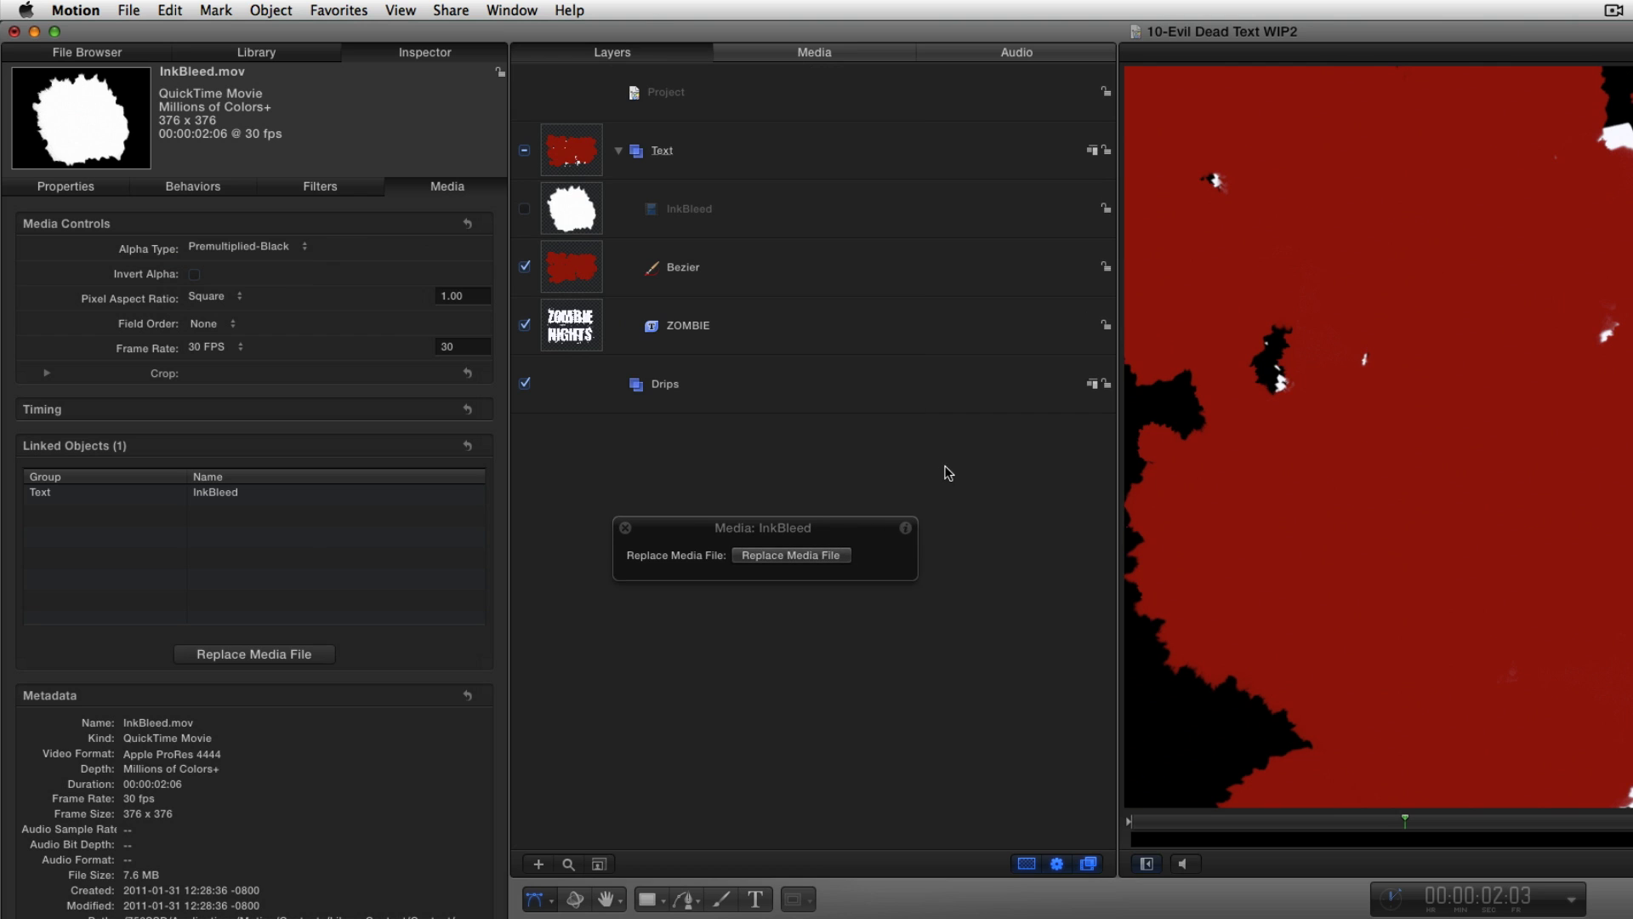
left_click(864, 265)
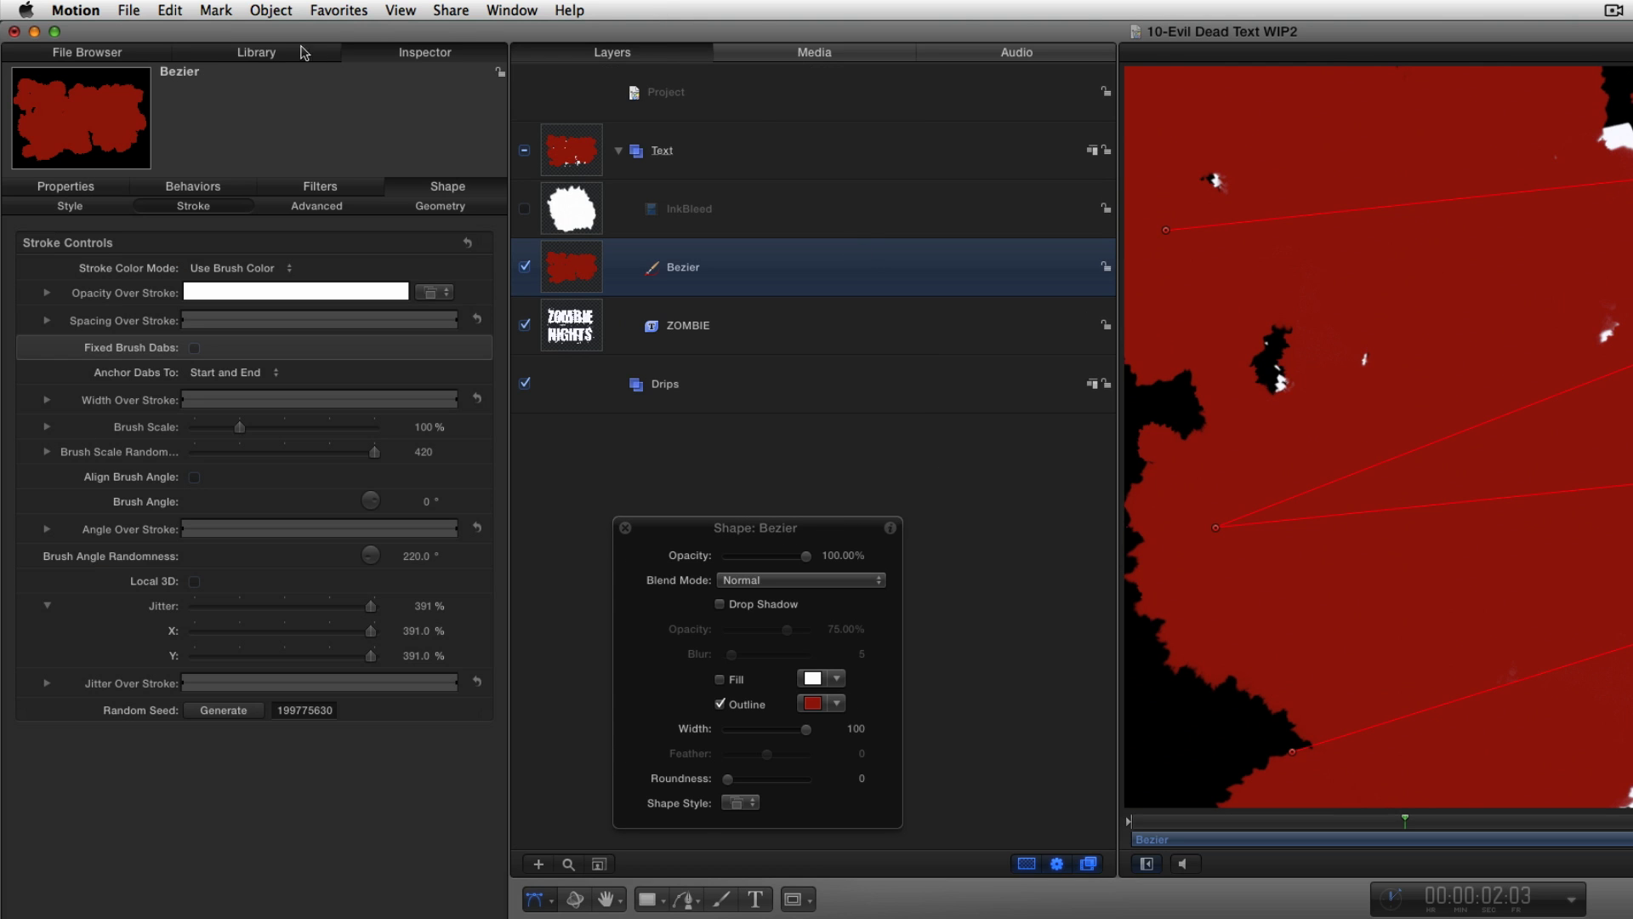
left_click(274, 12)
left_click(391, 452)
left_click_drag(655, 388, 763, 571)
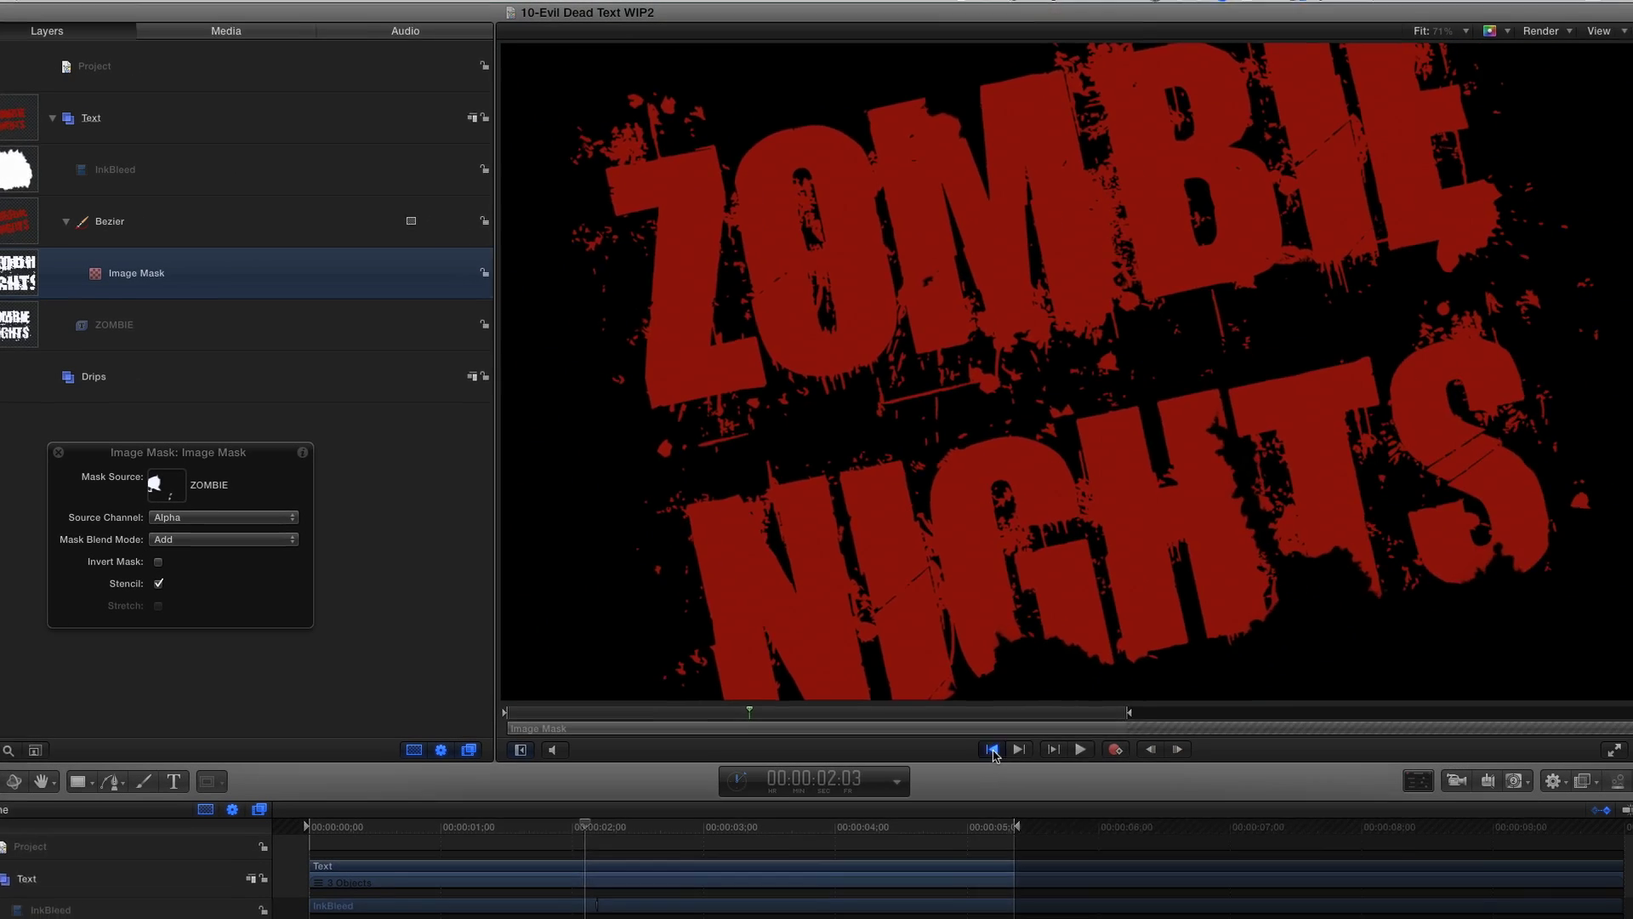
Step: Play the masked red reveal from the start and rewind to the first frame
key("Home")
left_click(1041, 744)
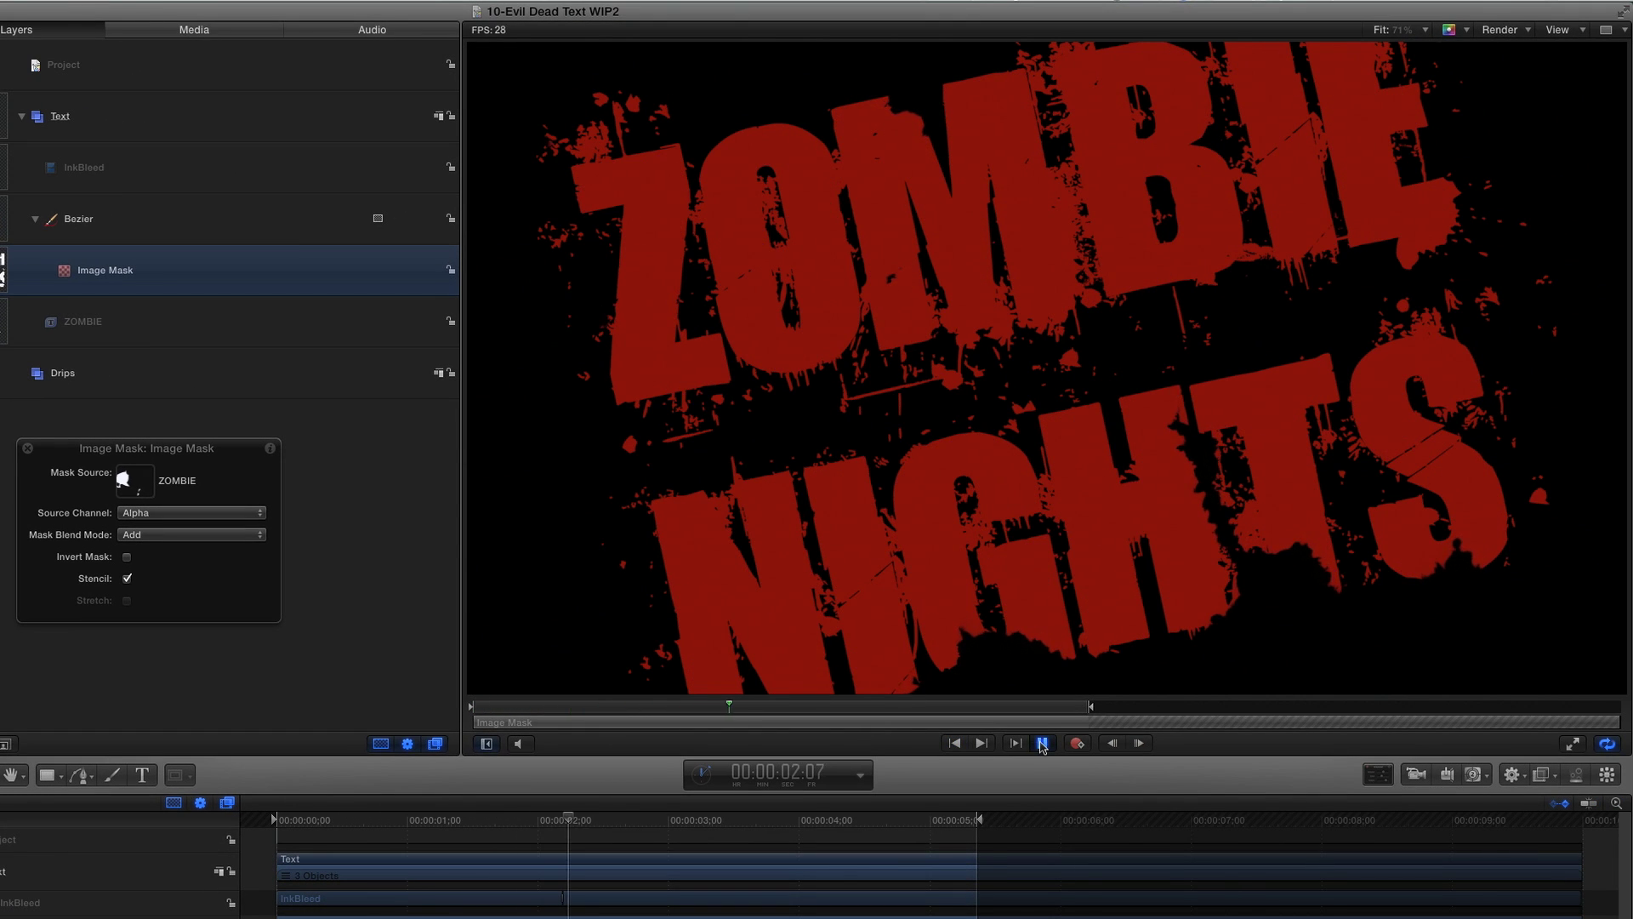
left_click(1042, 743)
left_click_drag(681, 706, 455, 708)
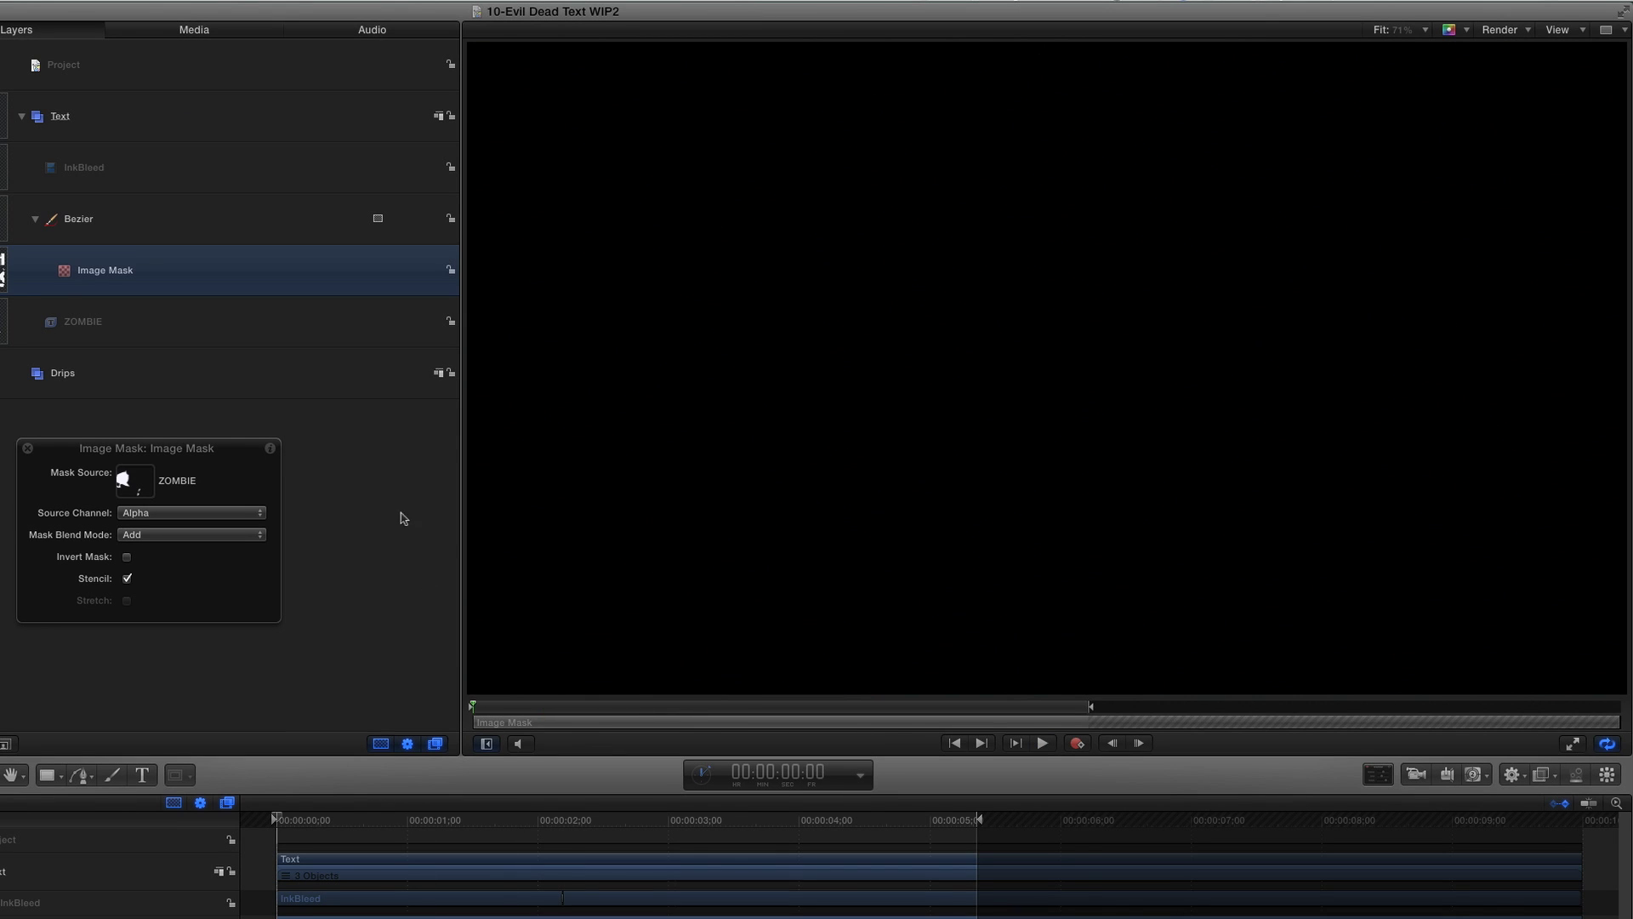
Step: Draw a vertical line down the left side of the canvas inside the Drips group
left_click(307, 388)
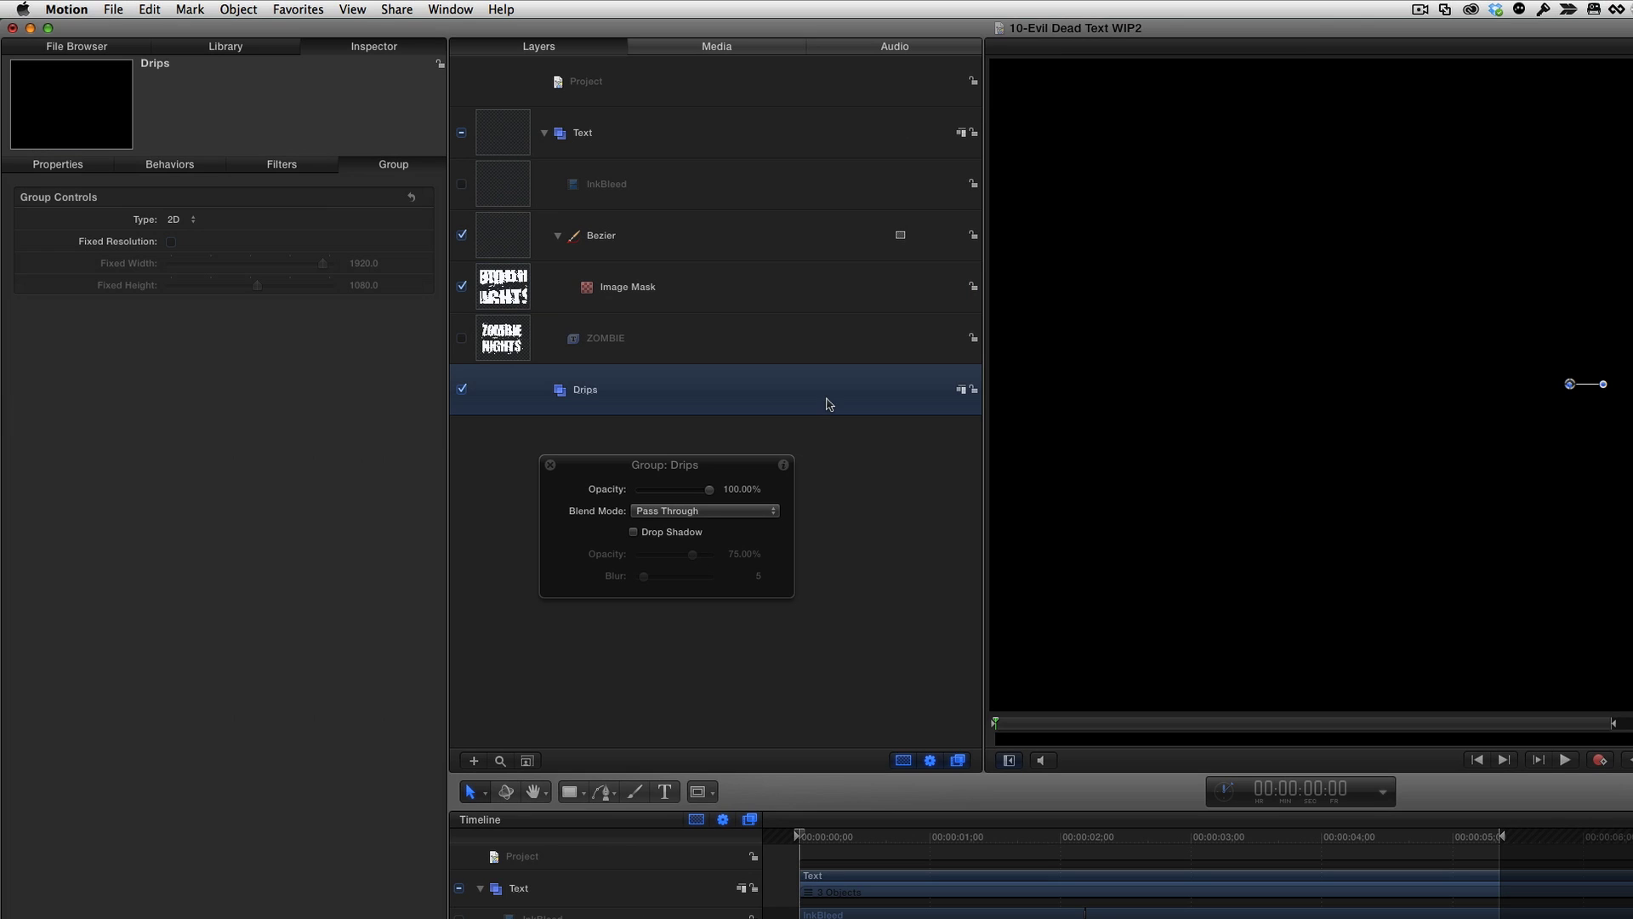
left_click(584, 793)
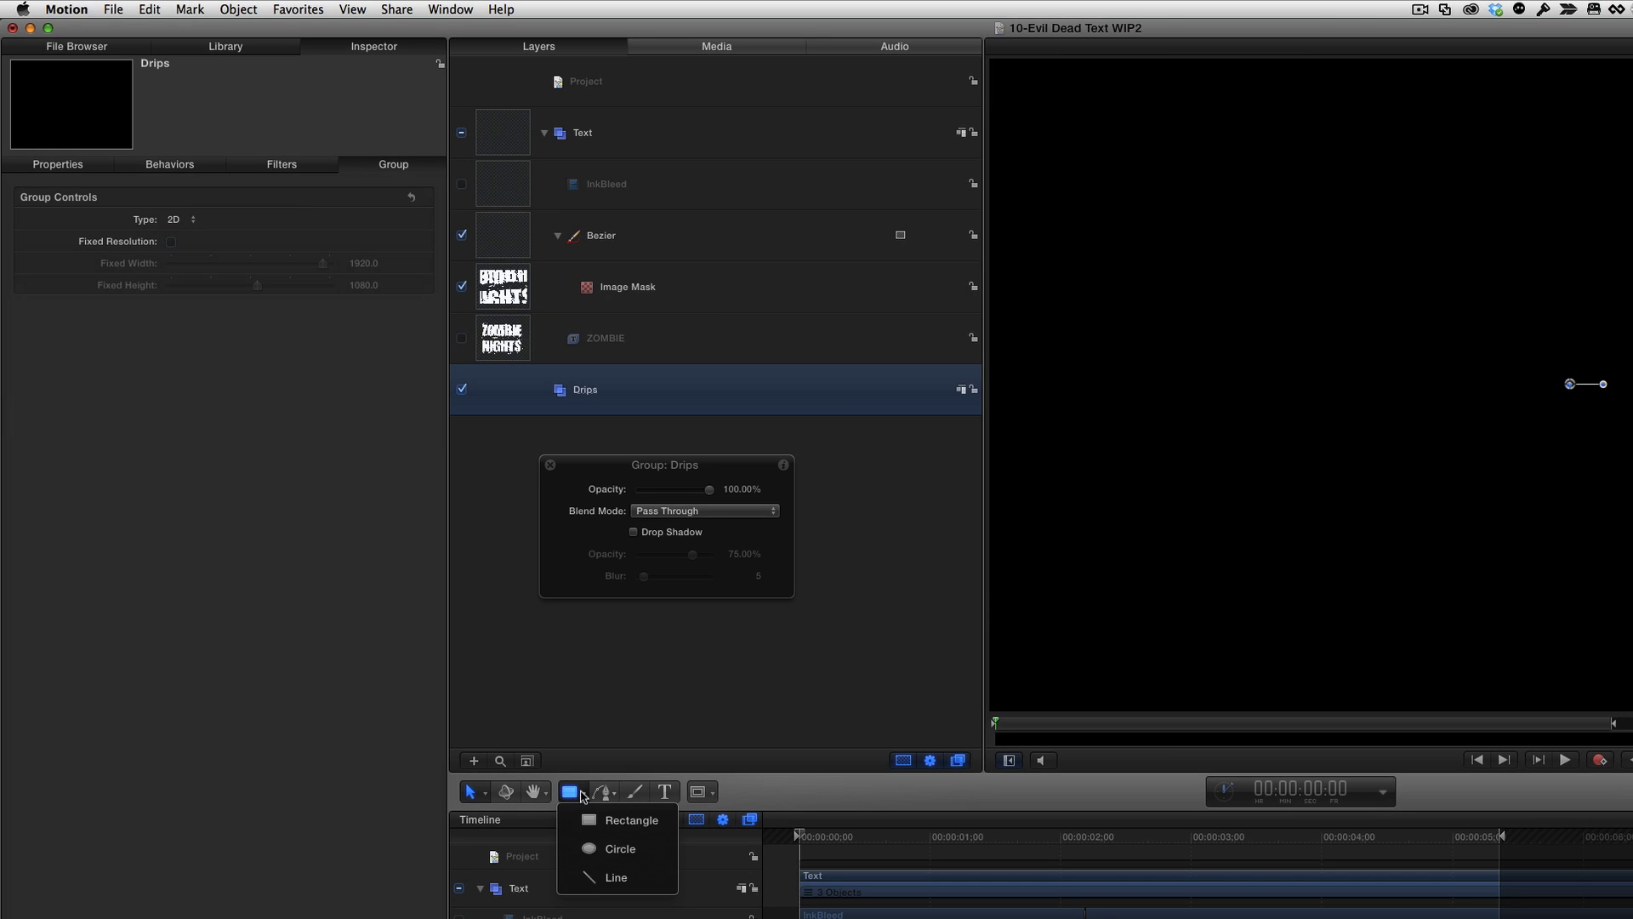
left_click(618, 879)
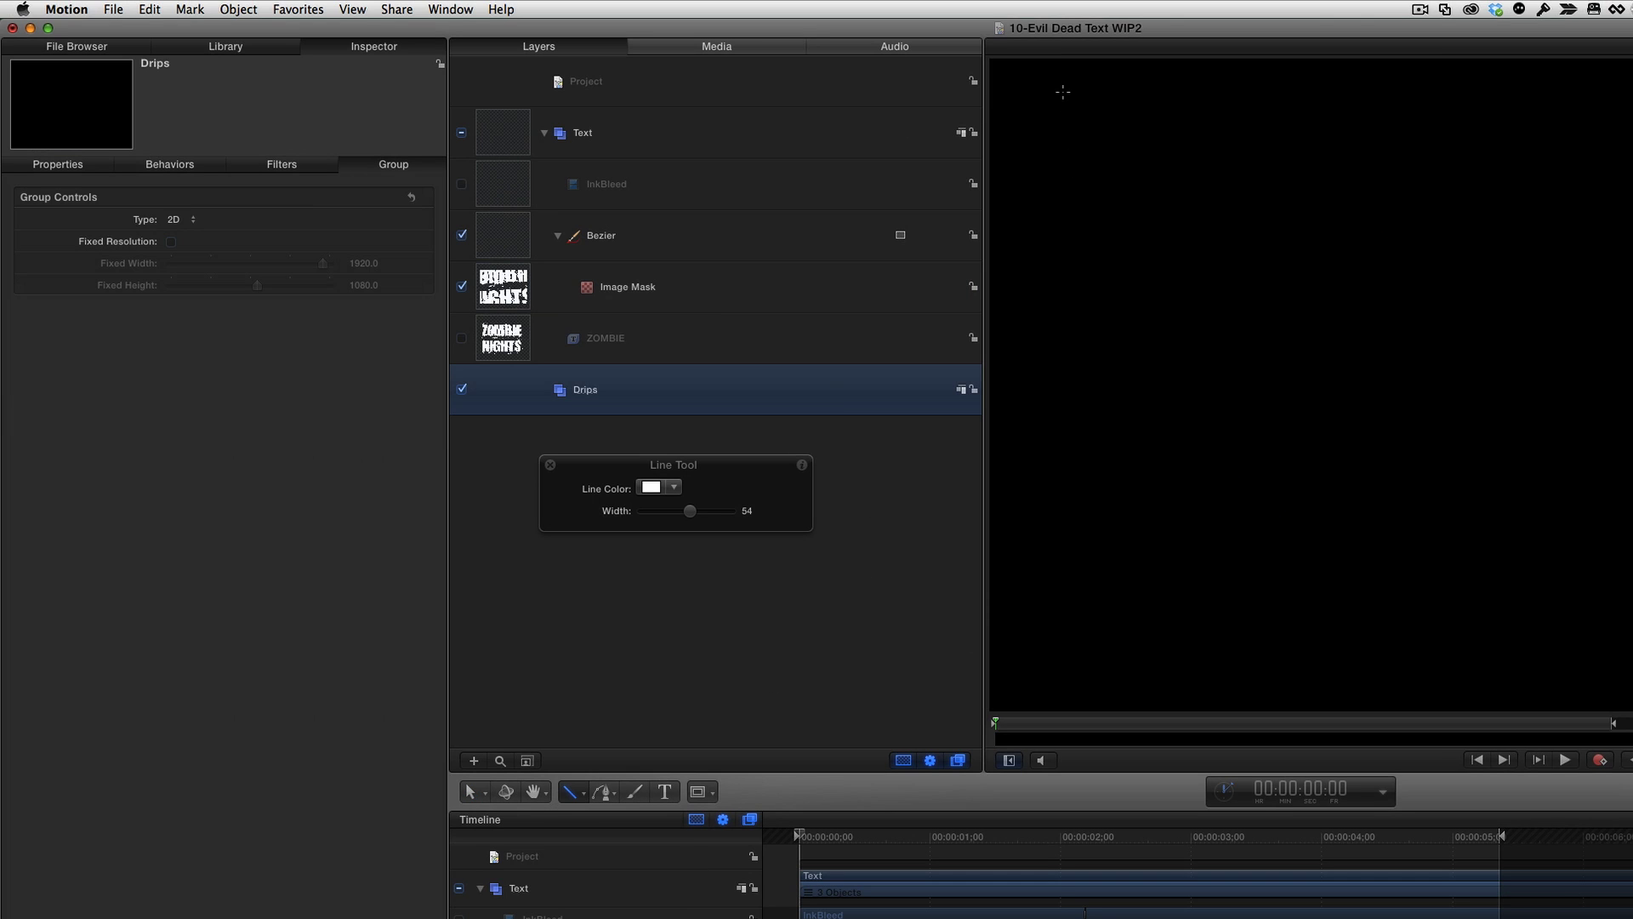
left_click_drag(1062, 92, 1061, 406)
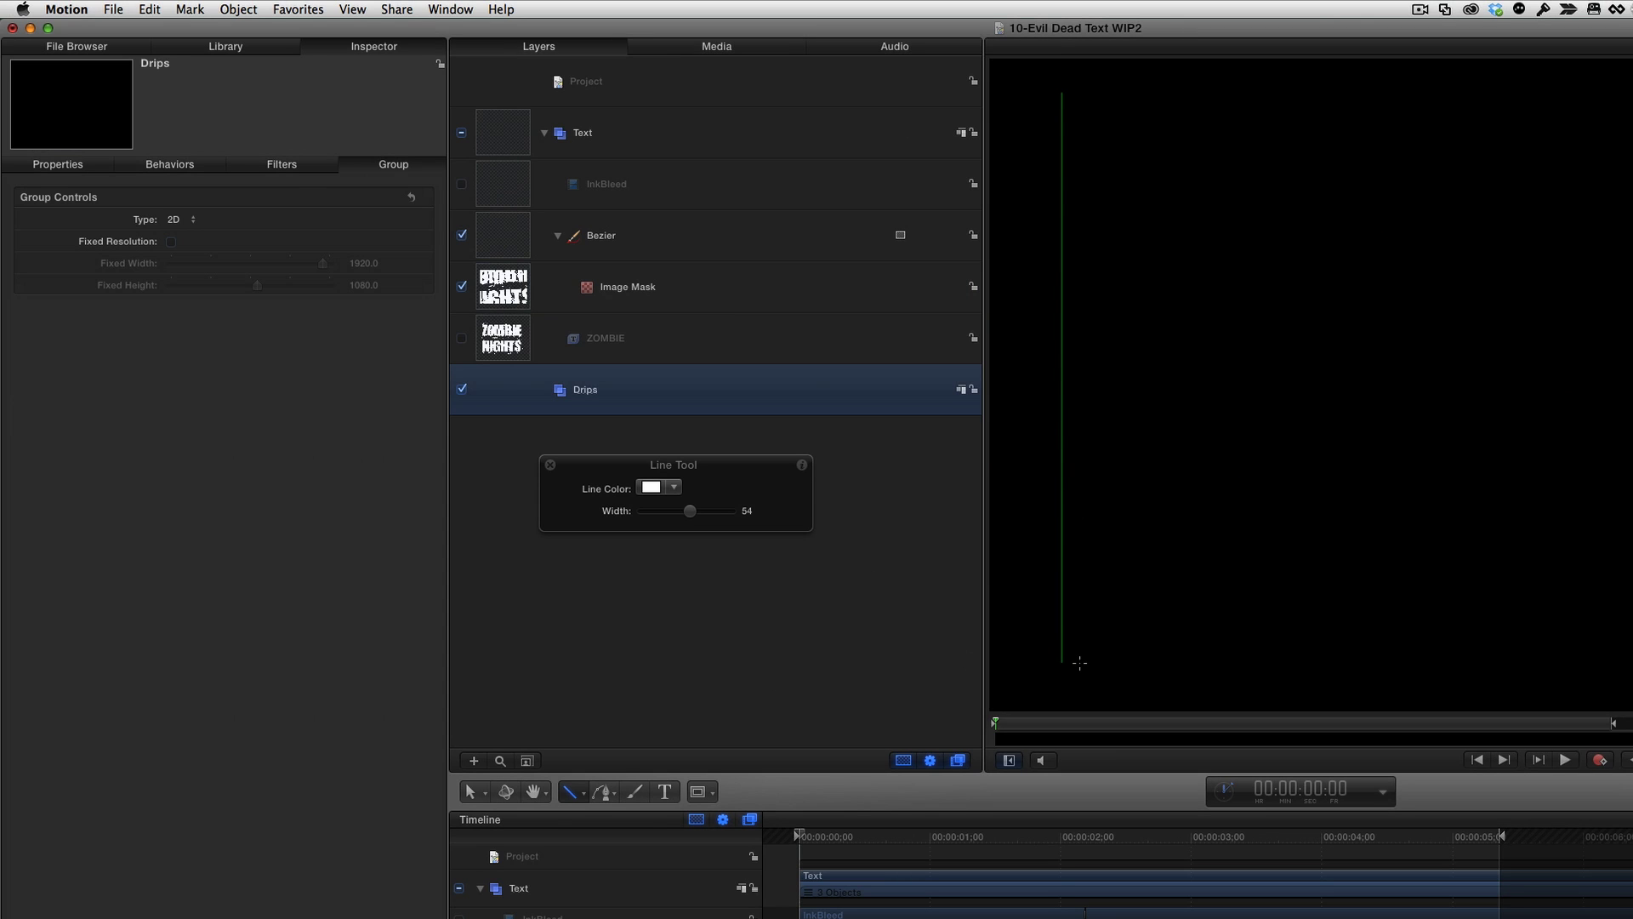
left_click_drag(1079, 662, 1080, 662)
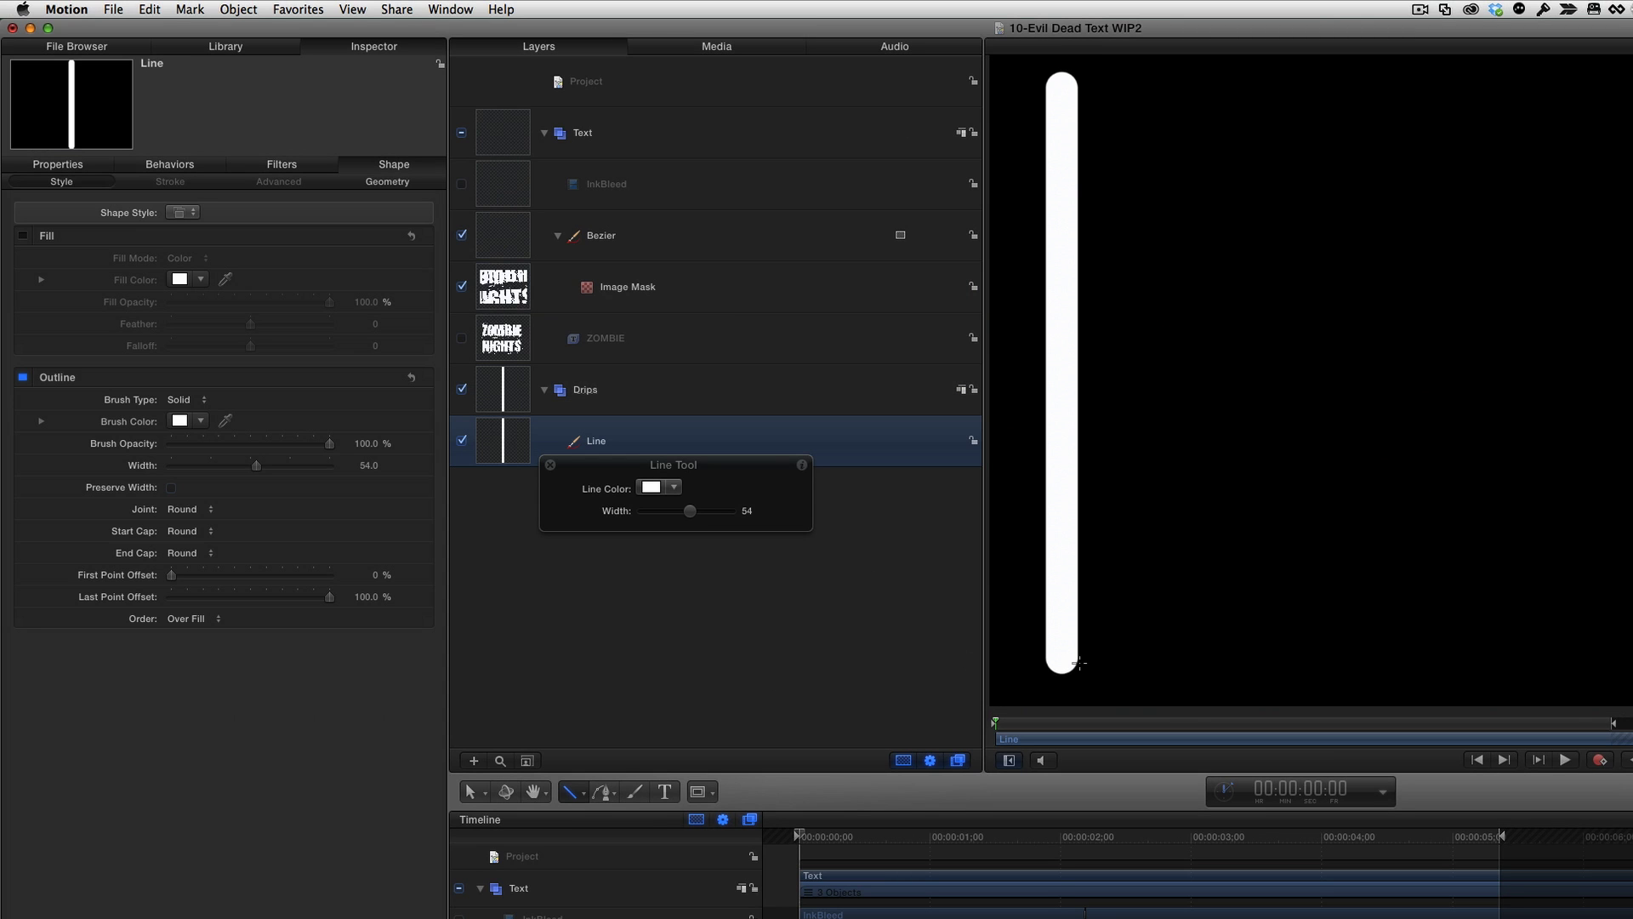
key("s")
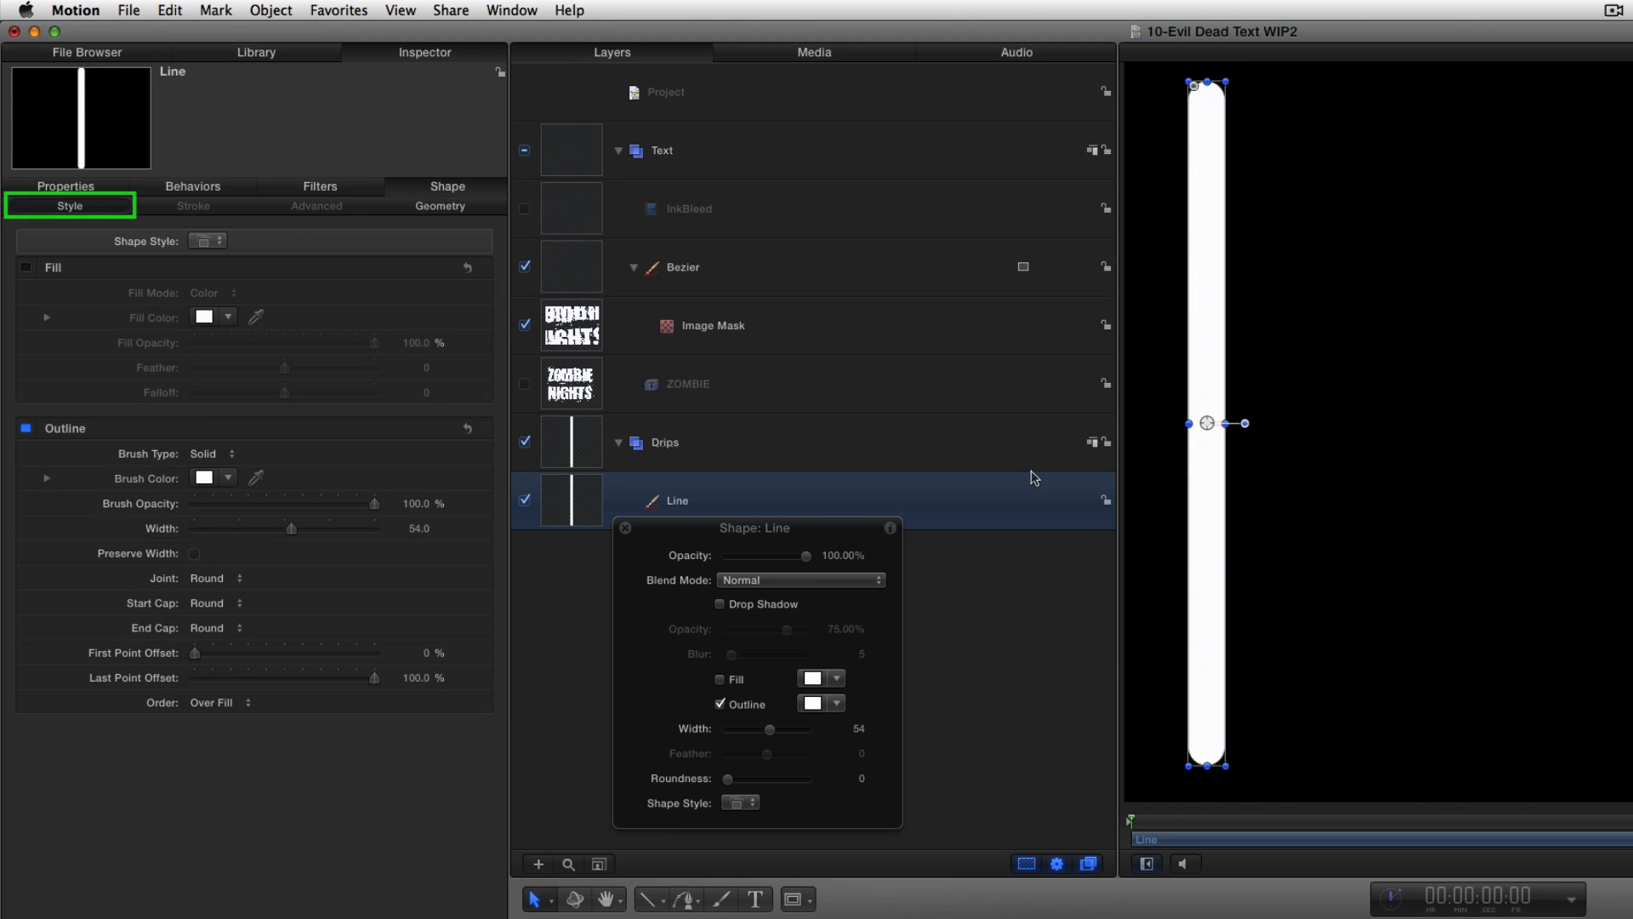
Step: Give the line a hardened Airbrush outline, width 91, spacing 5.01%, coloured dark red
left_click(231, 460)
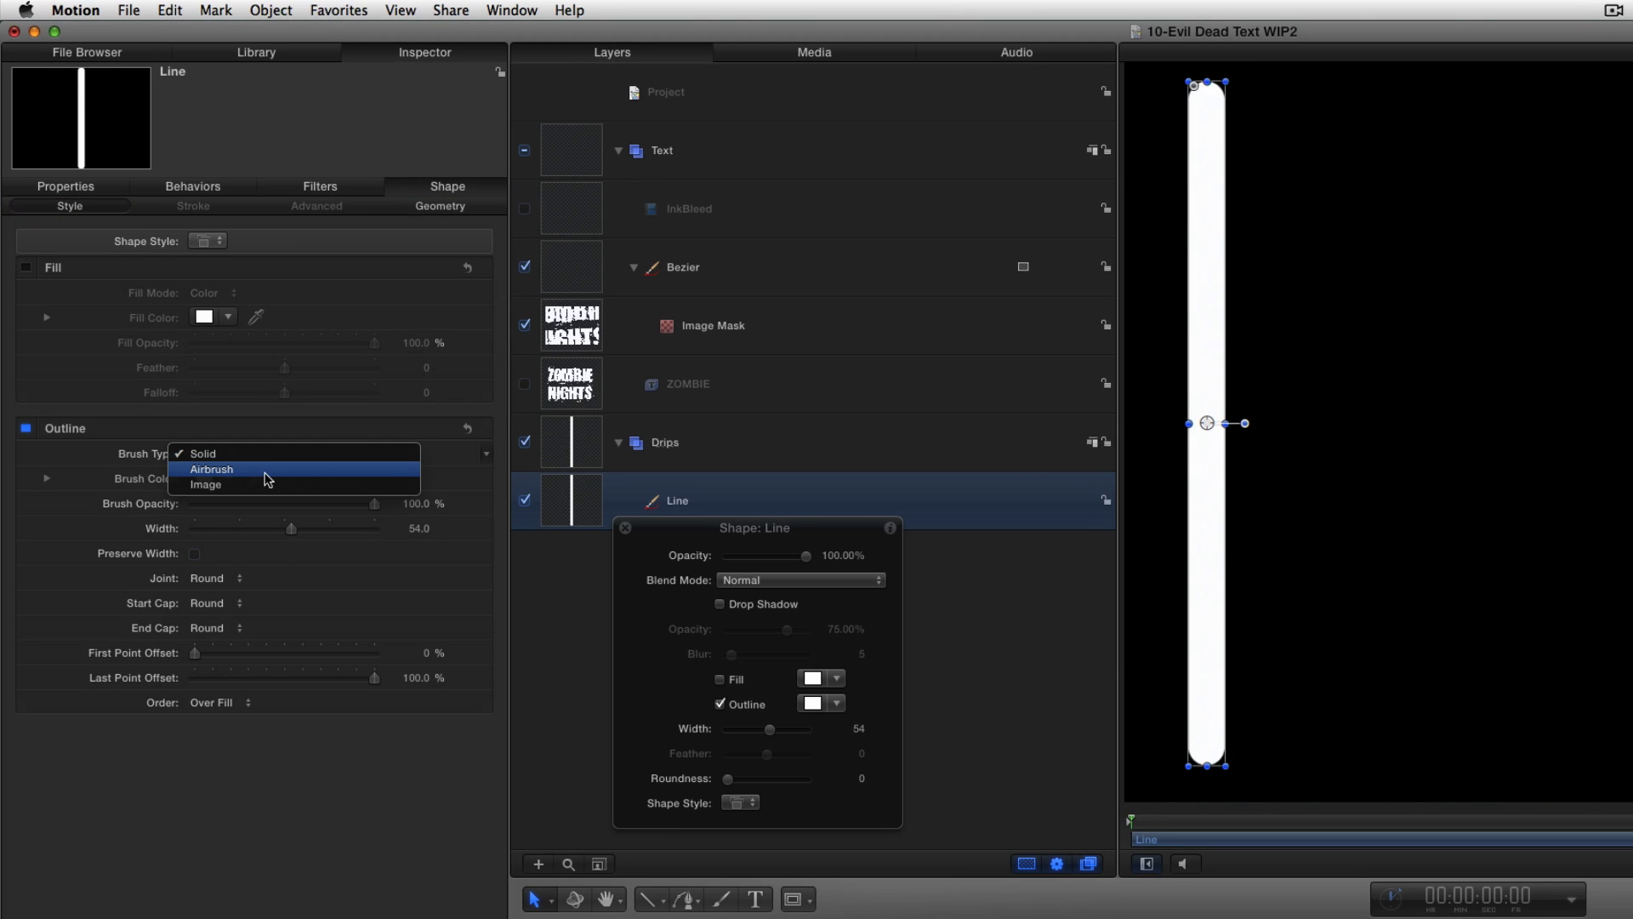
left_click(265, 472)
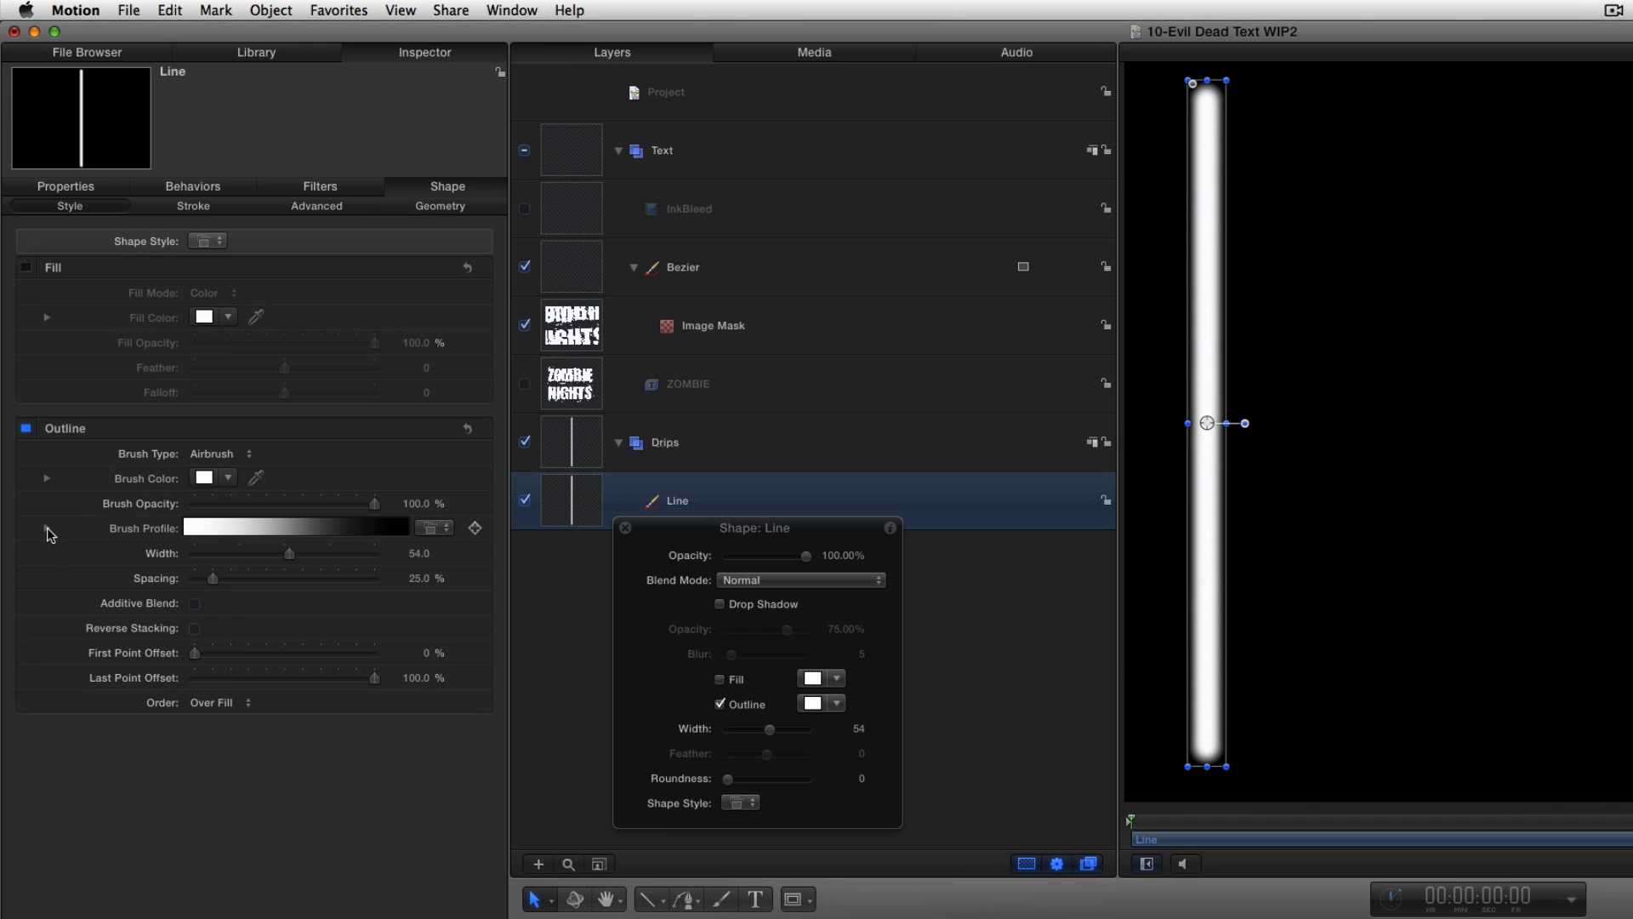
left_click(47, 528)
left_click_drag(28, 556, 349, 557)
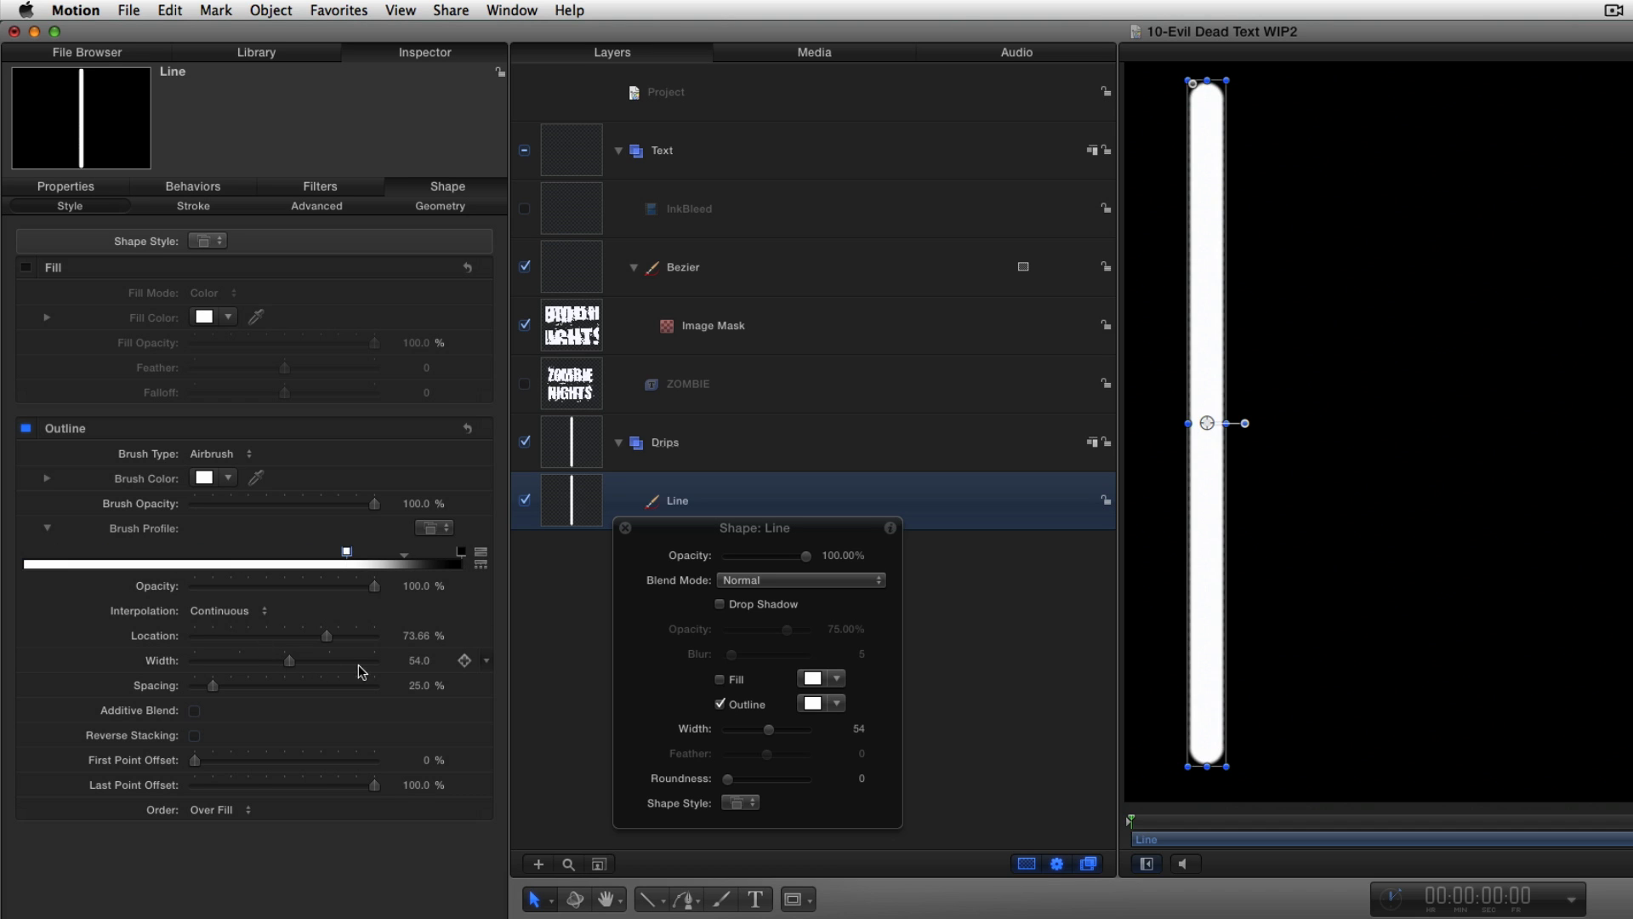
left_click_drag(295, 662, 363, 662)
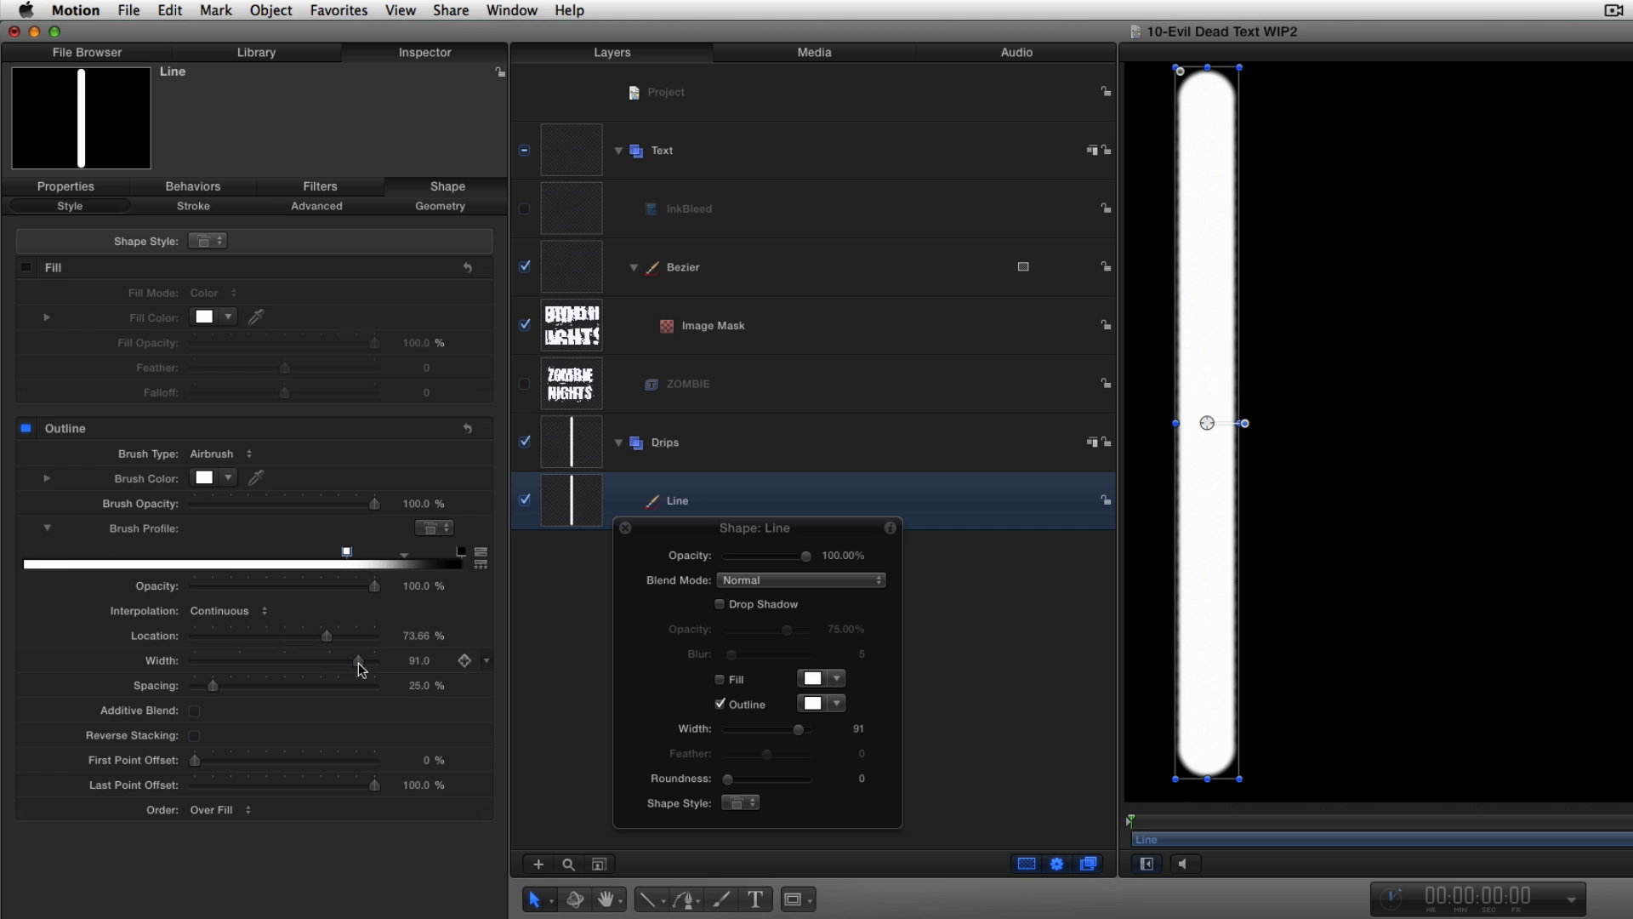
left_click_drag(214, 685, 195, 685)
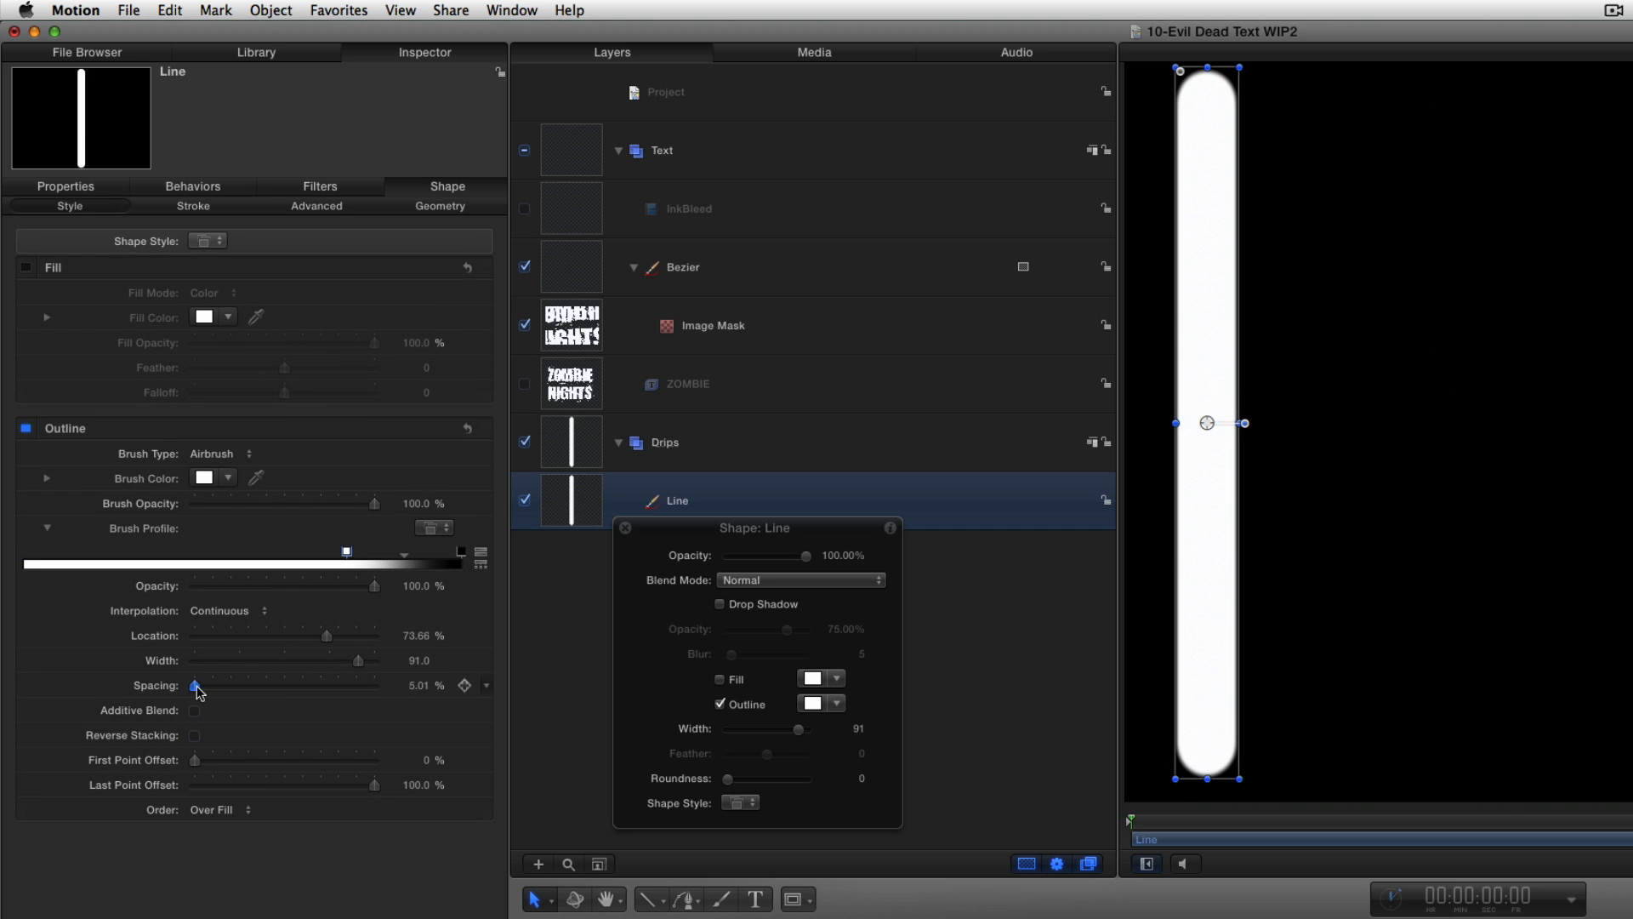
left_click(205, 478)
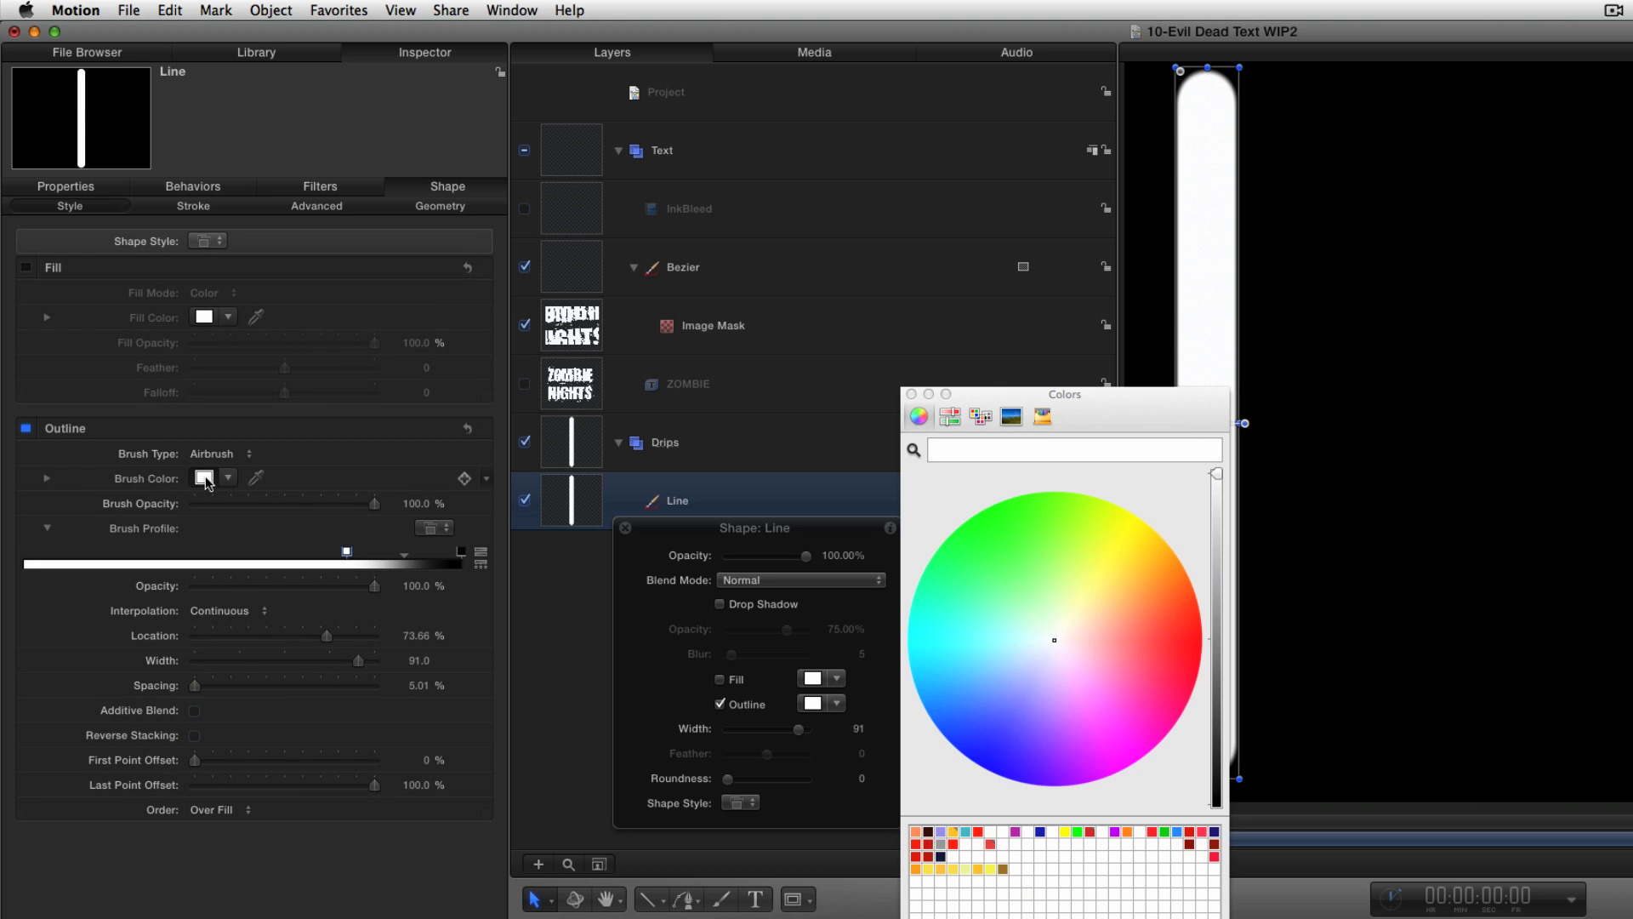
left_click(1189, 845)
Step: Reshape the Width Over Stroke curve so the line narrows from a thick top into a thin drip
left_click(911, 395)
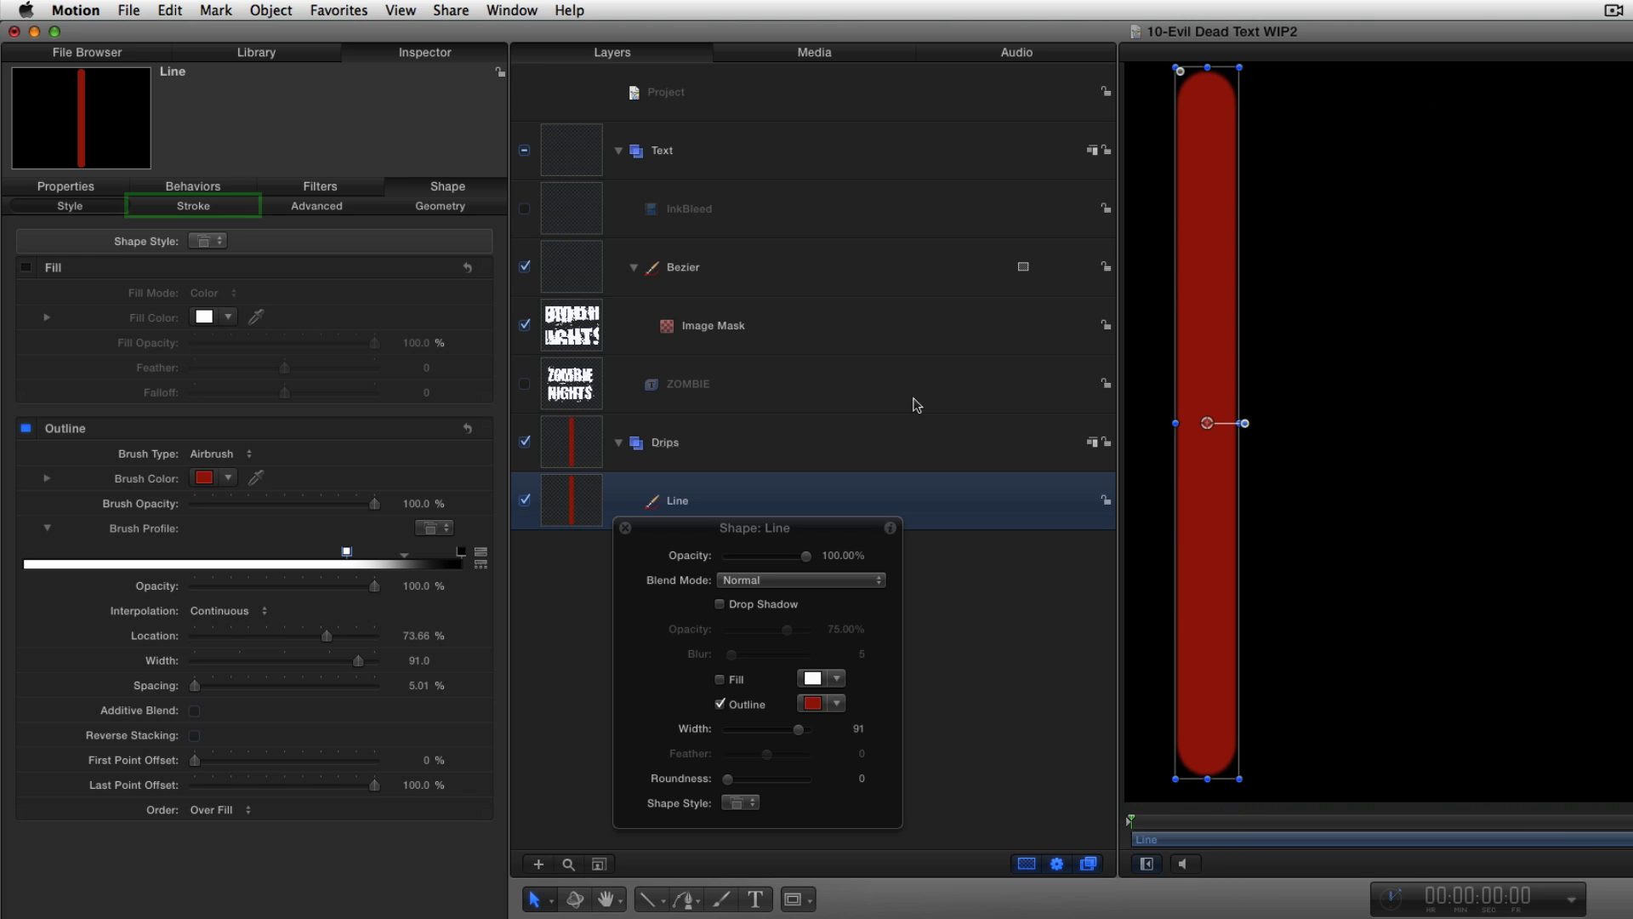
left_click(214, 210)
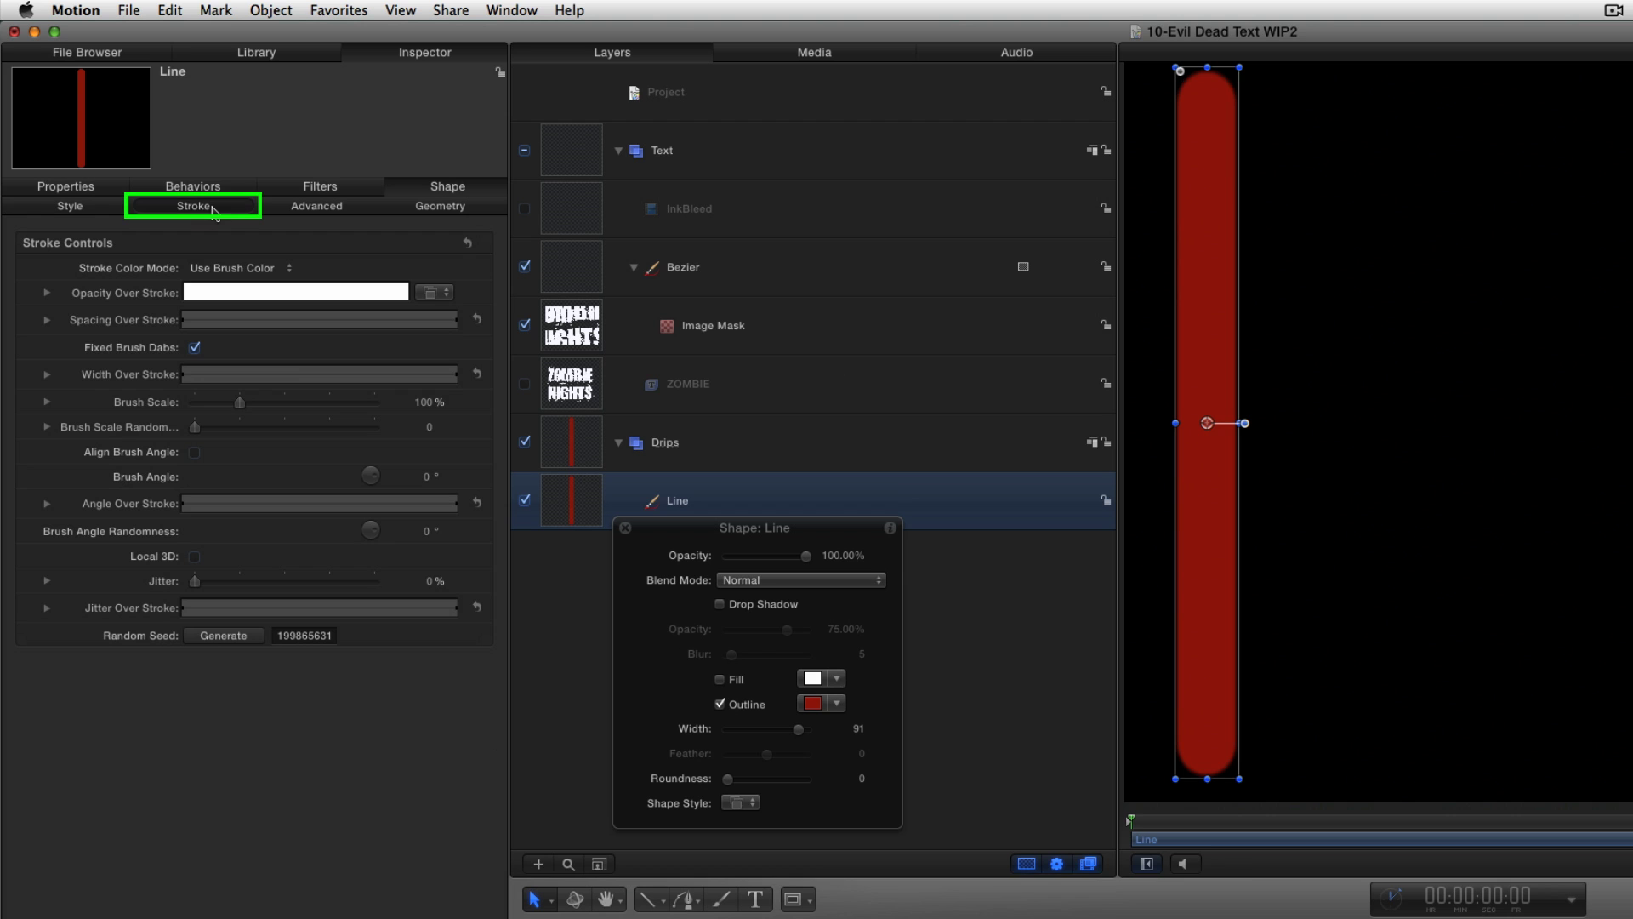
left_click(47, 375)
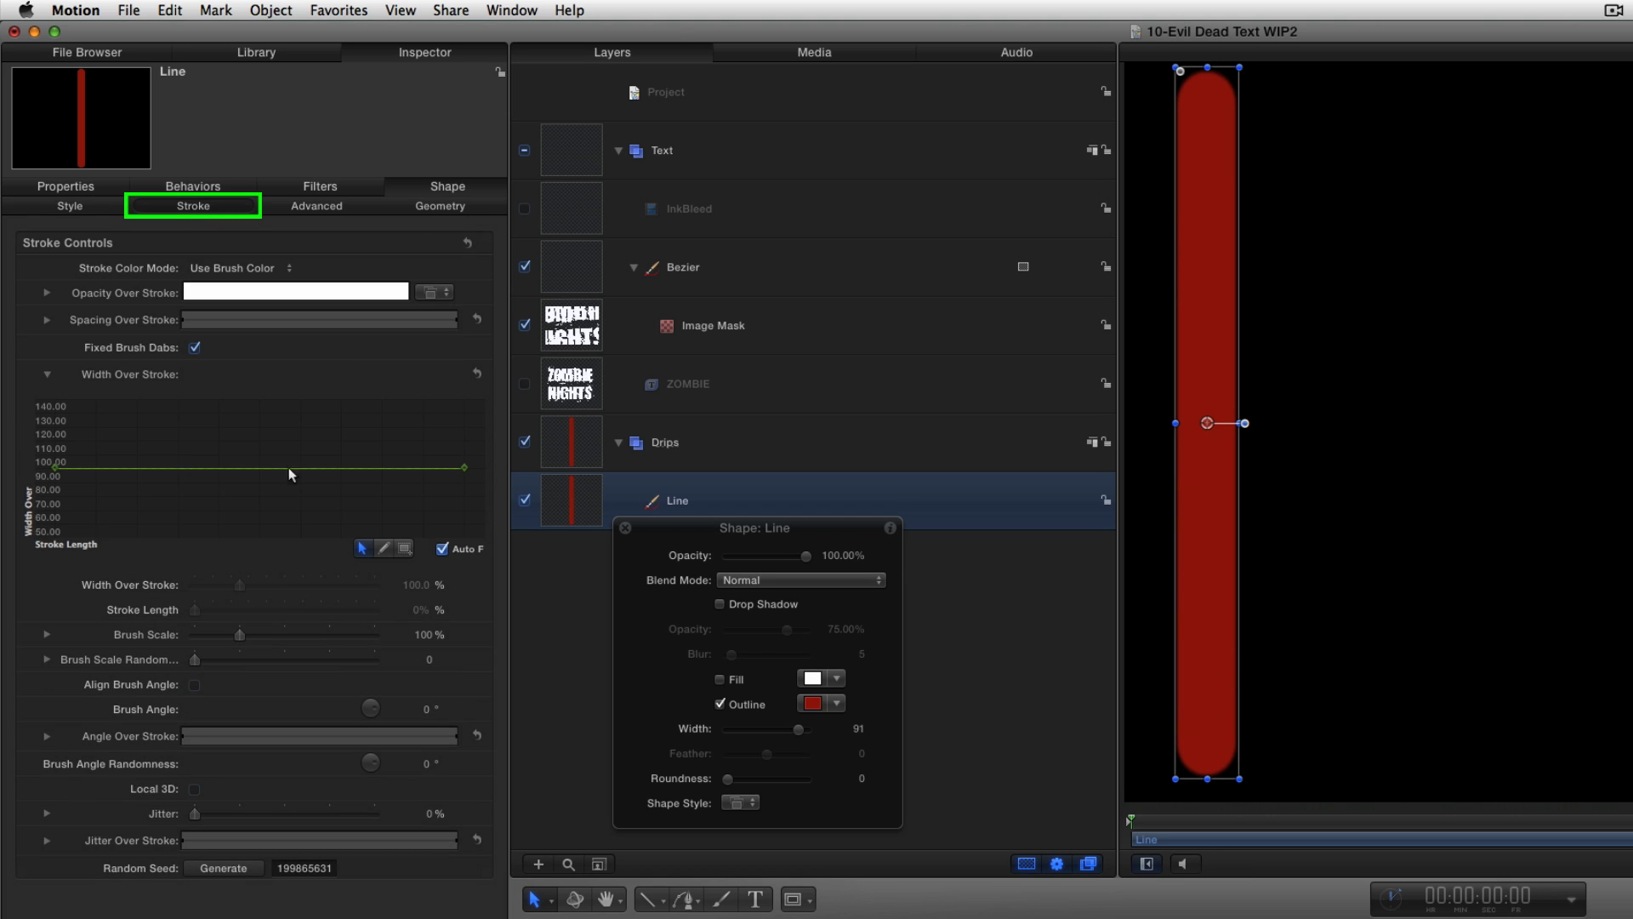
left_click_drag(464, 469, 460, 536)
left_click_drag(53, 370, 61, 427)
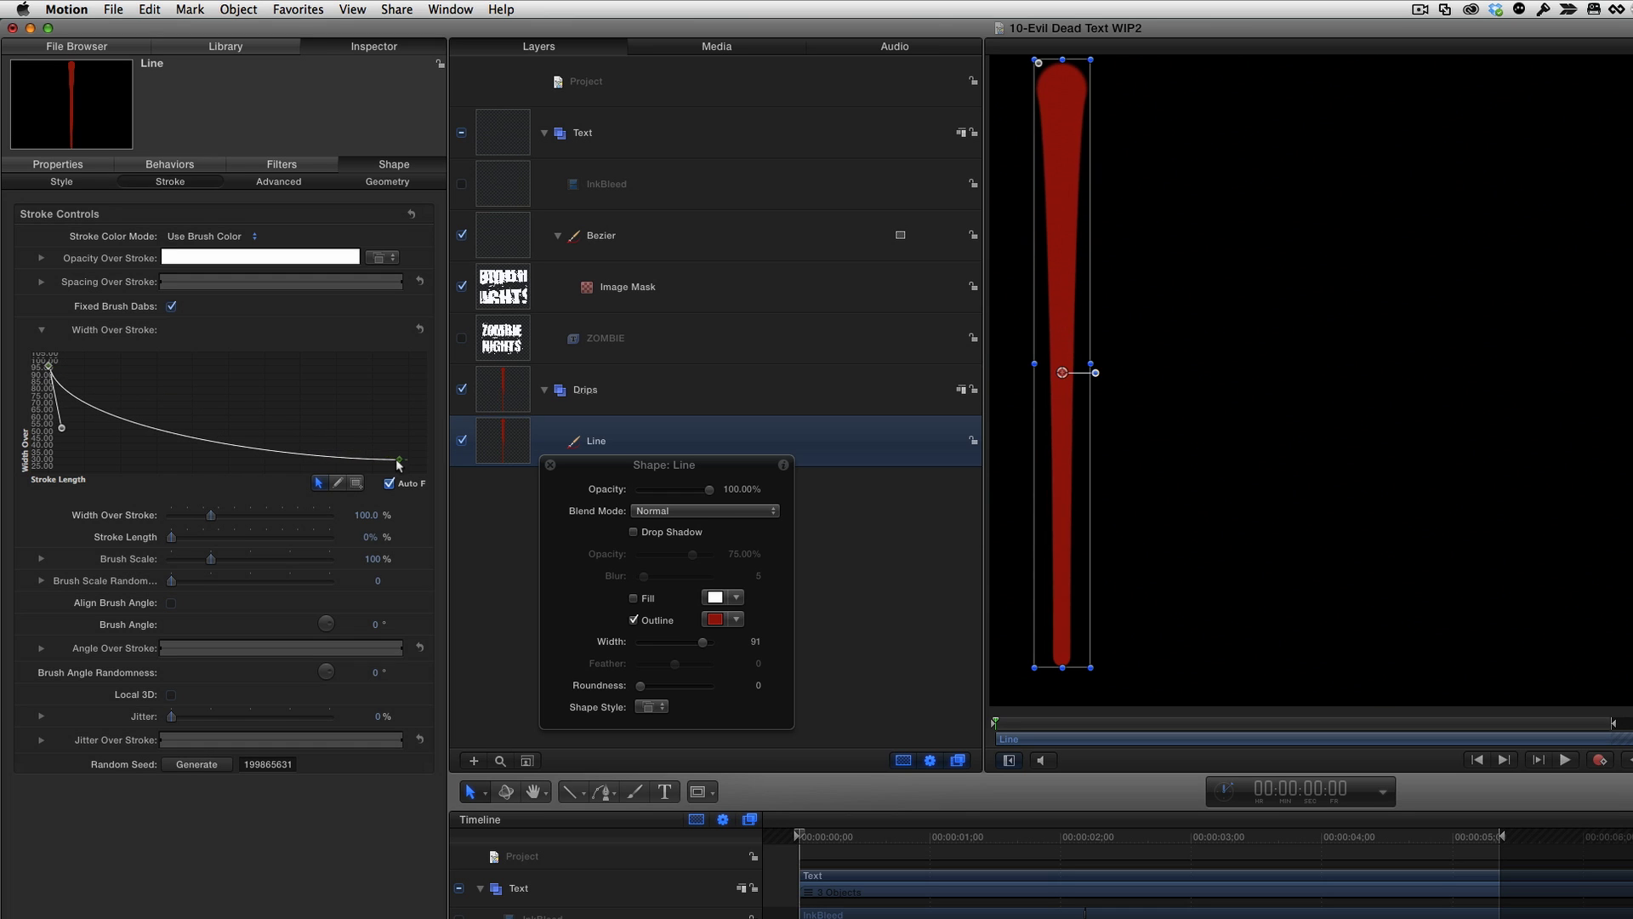
mouse_move(399, 460)
left_mouse_down()
mouse_move(255, 431)
mouse_move(207, 460)
mouse_move(160, 458)
left_mouse_up()
left_click(56, 369)
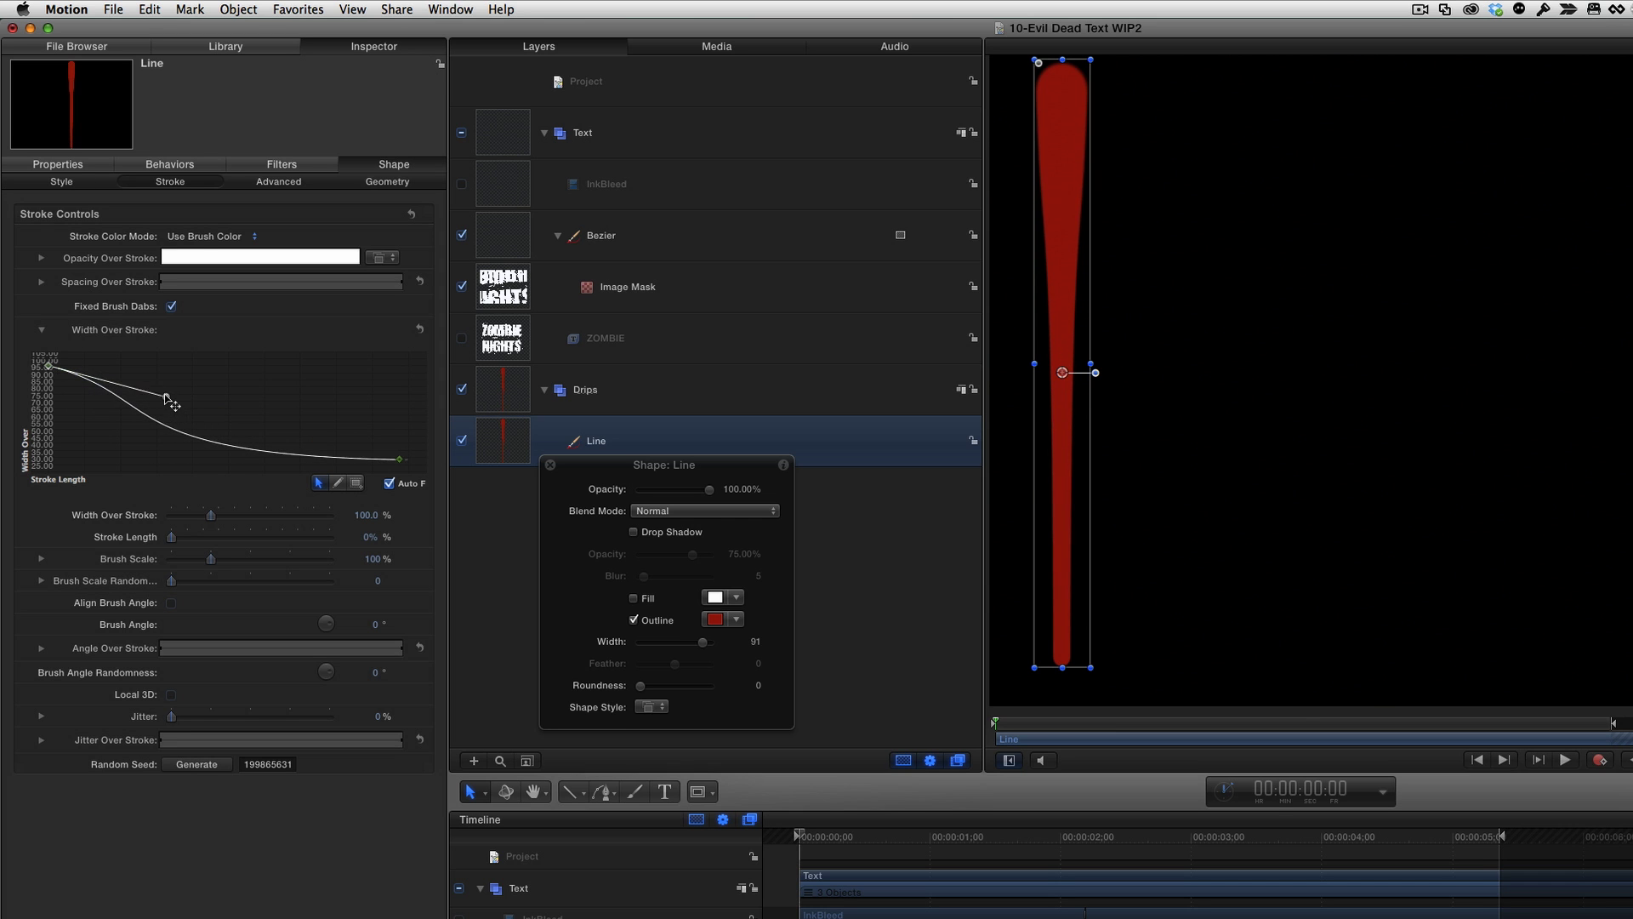
mouse_move(165, 395)
left_mouse_down()
mouse_move(66, 428)
mouse_move(86, 435)
left_mouse_up()
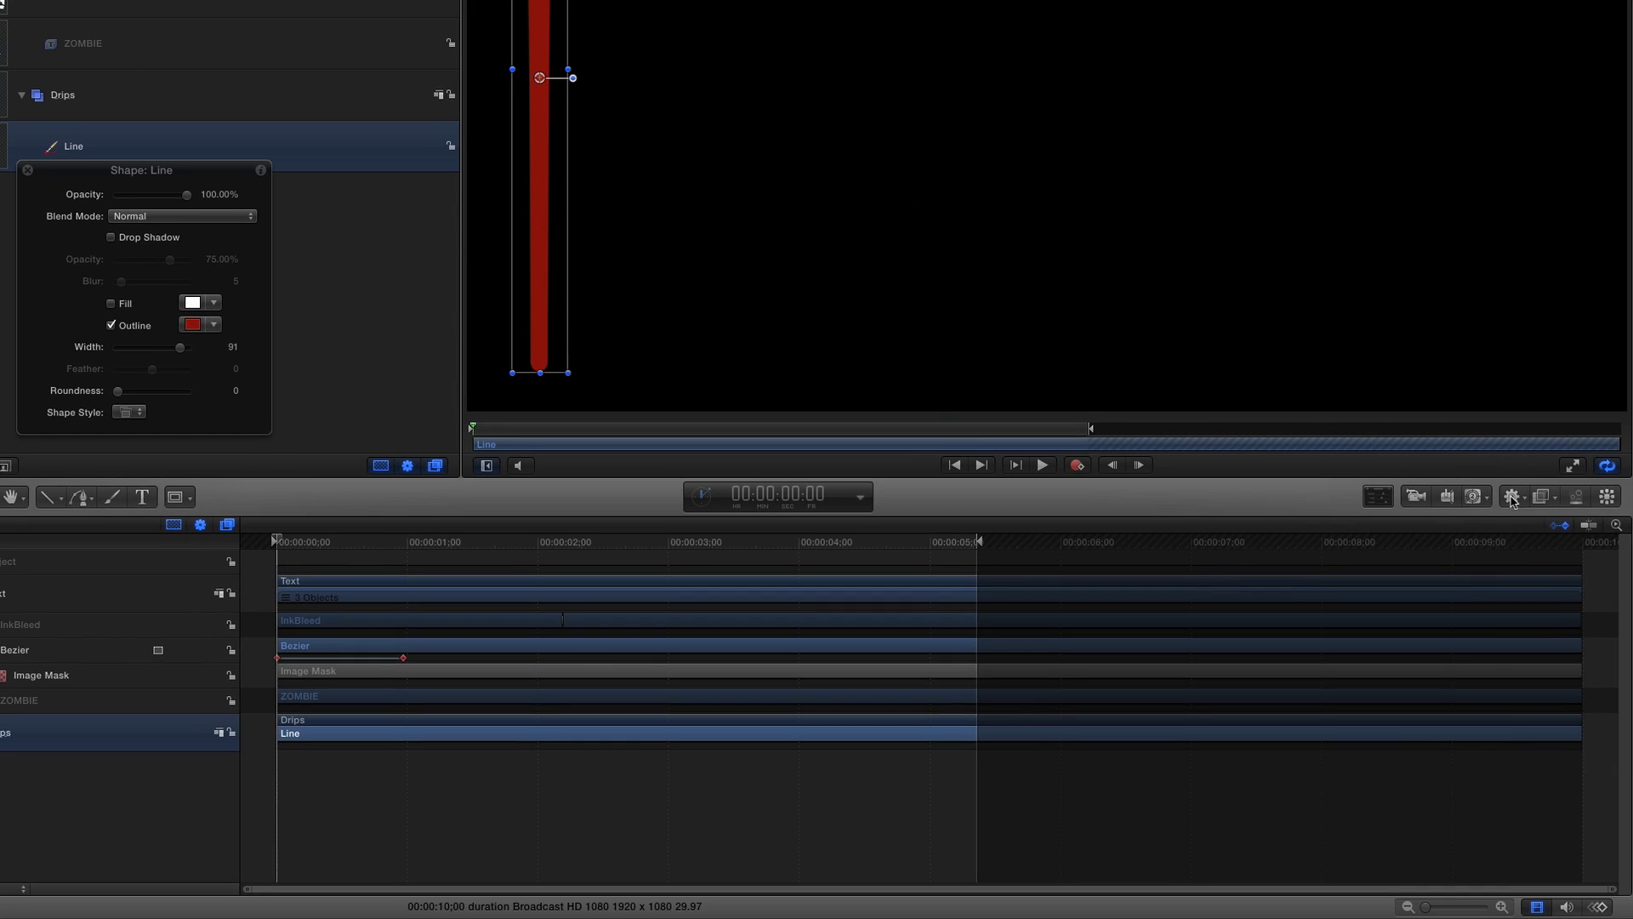
Step: Add a Write On behaviour to the line ending at 3:01, set Speed to Decelerate, and preview
left_click(1511, 497)
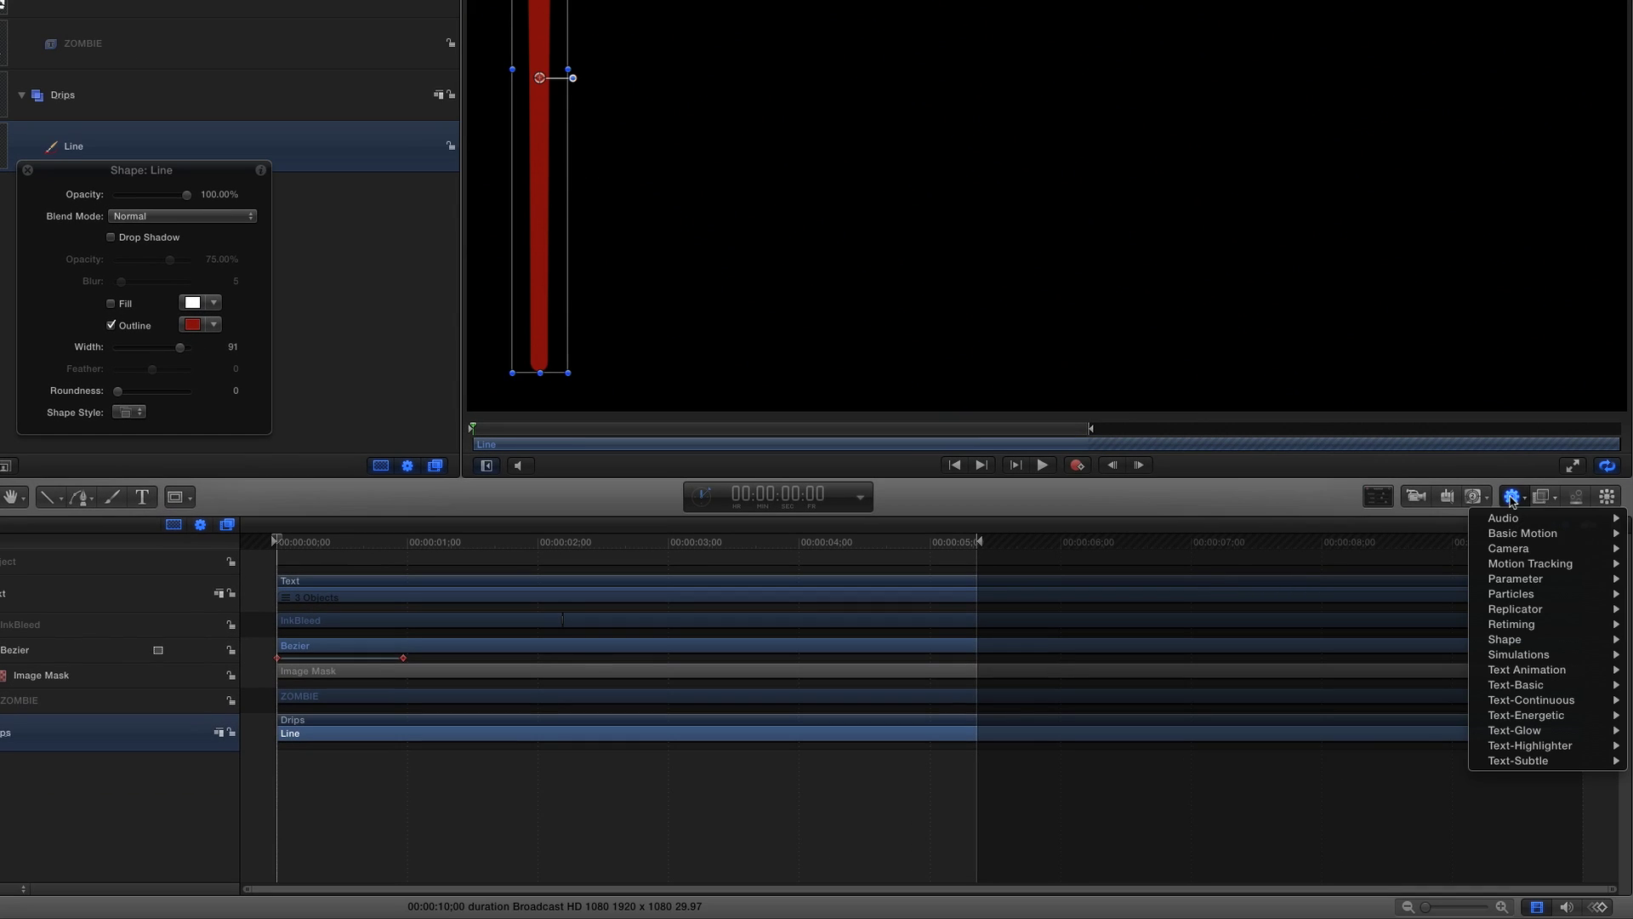
mouse_move(1548, 641)
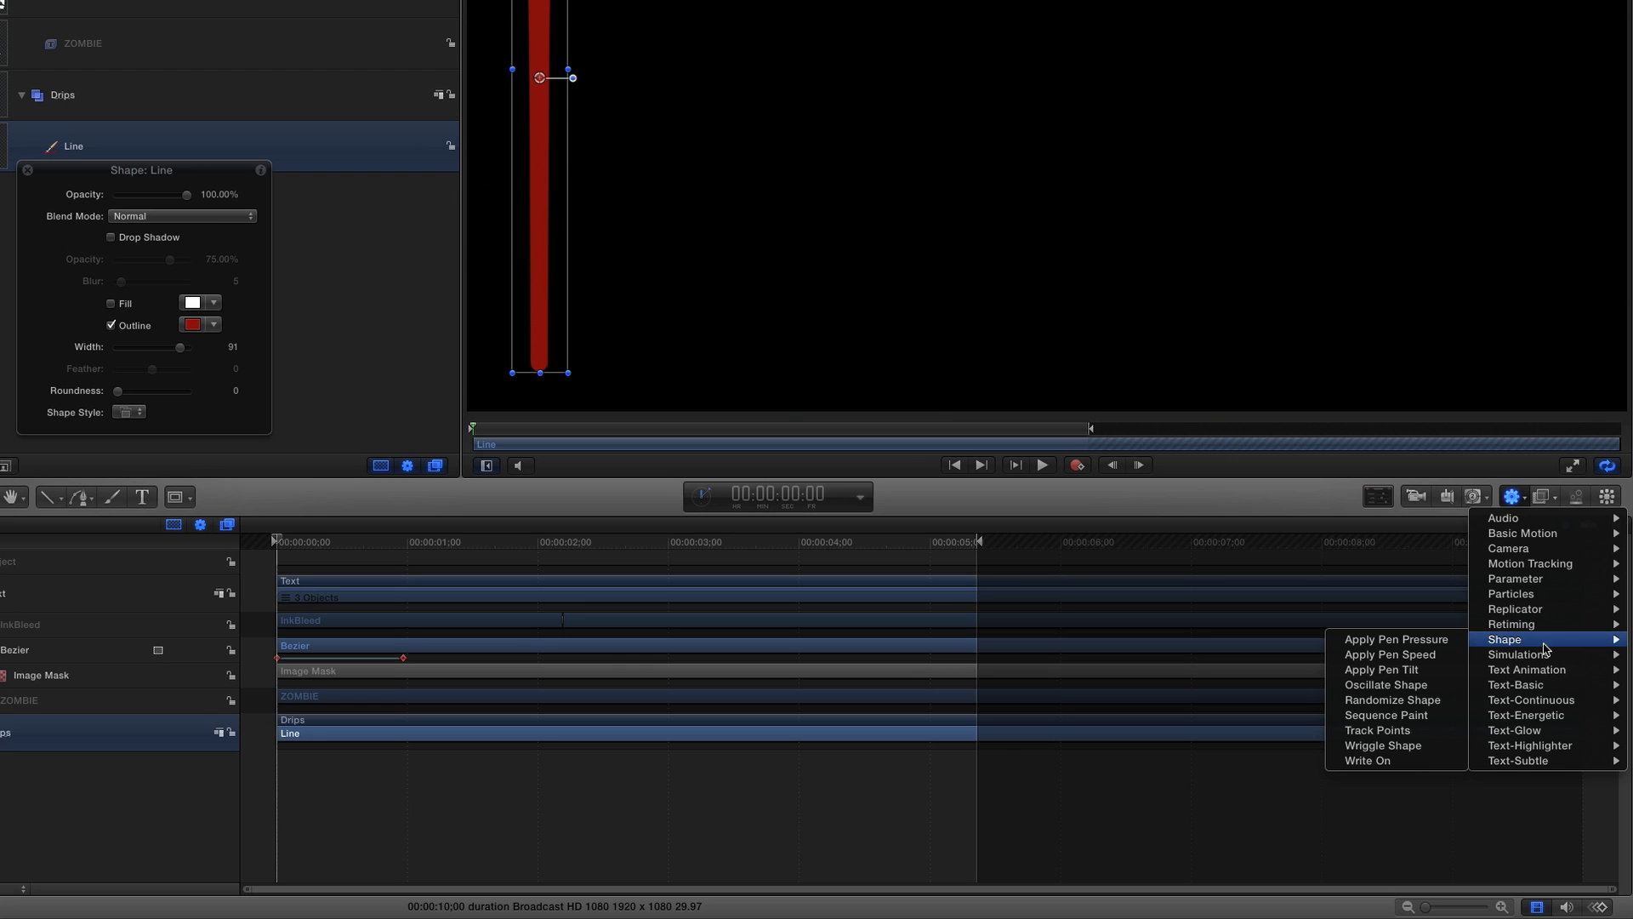
left_click(1424, 765)
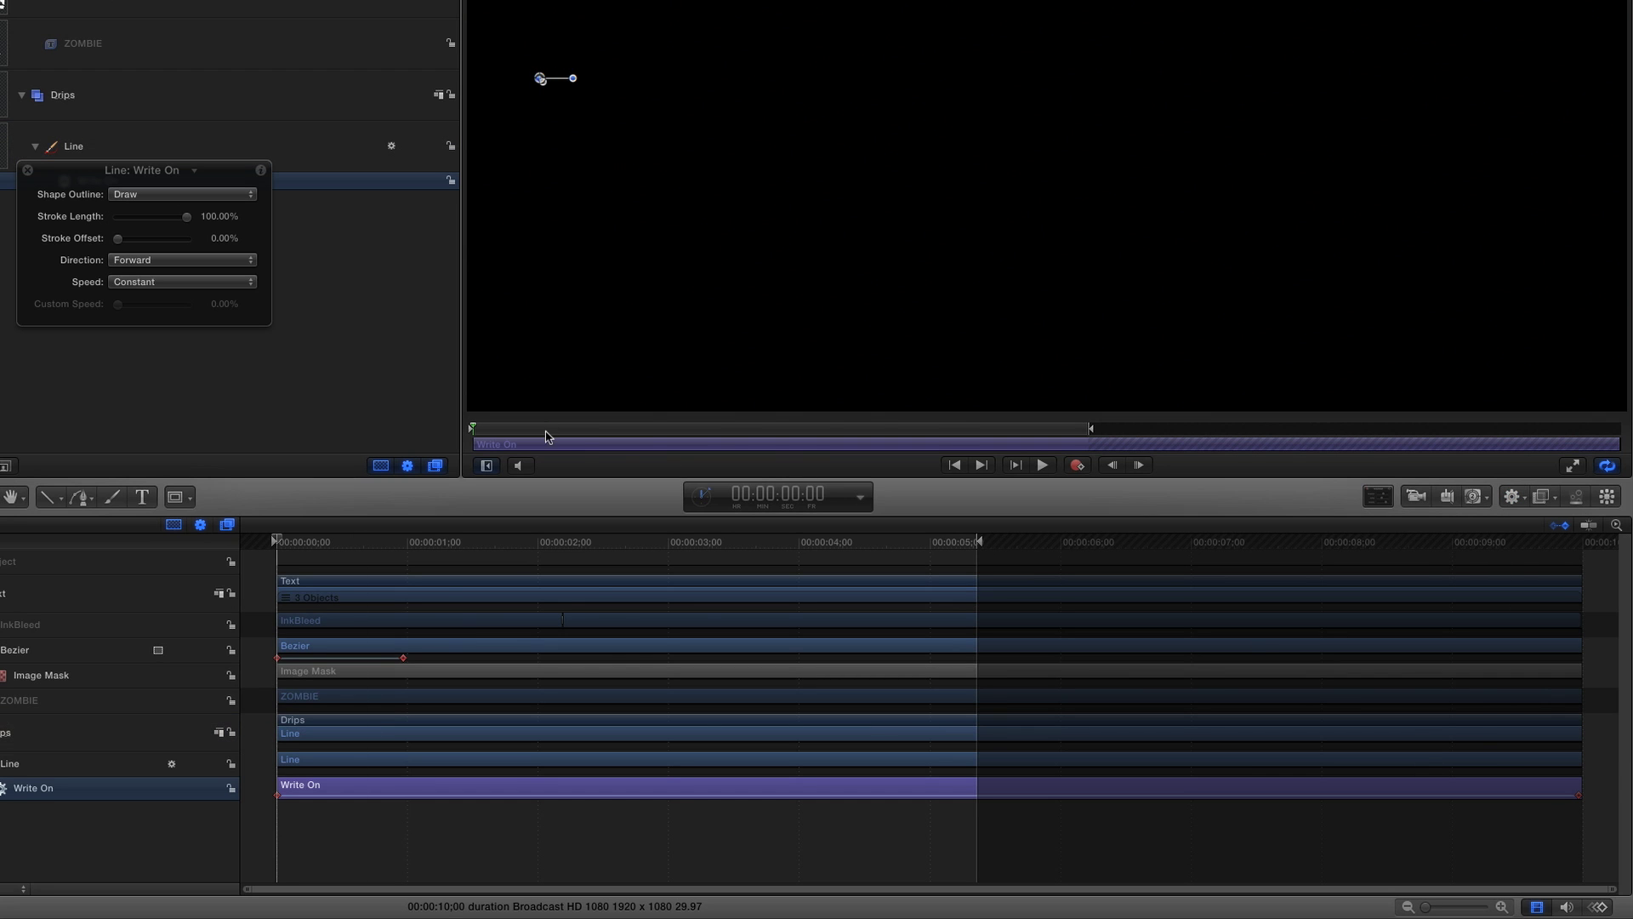
left_click_drag(546, 437, 821, 444)
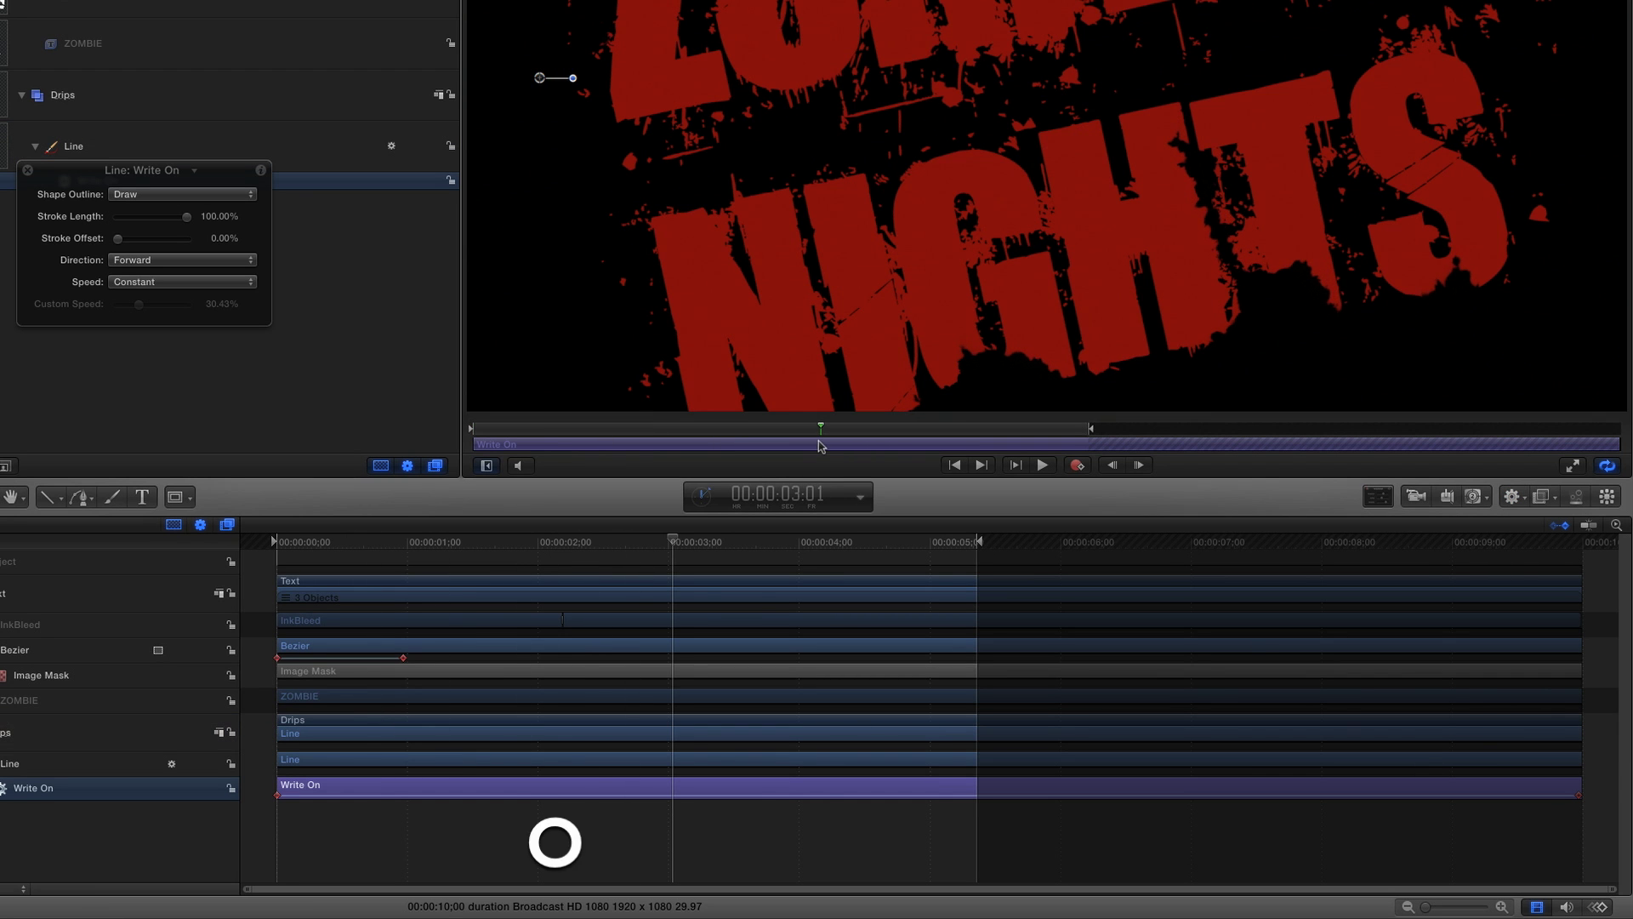
key("o")
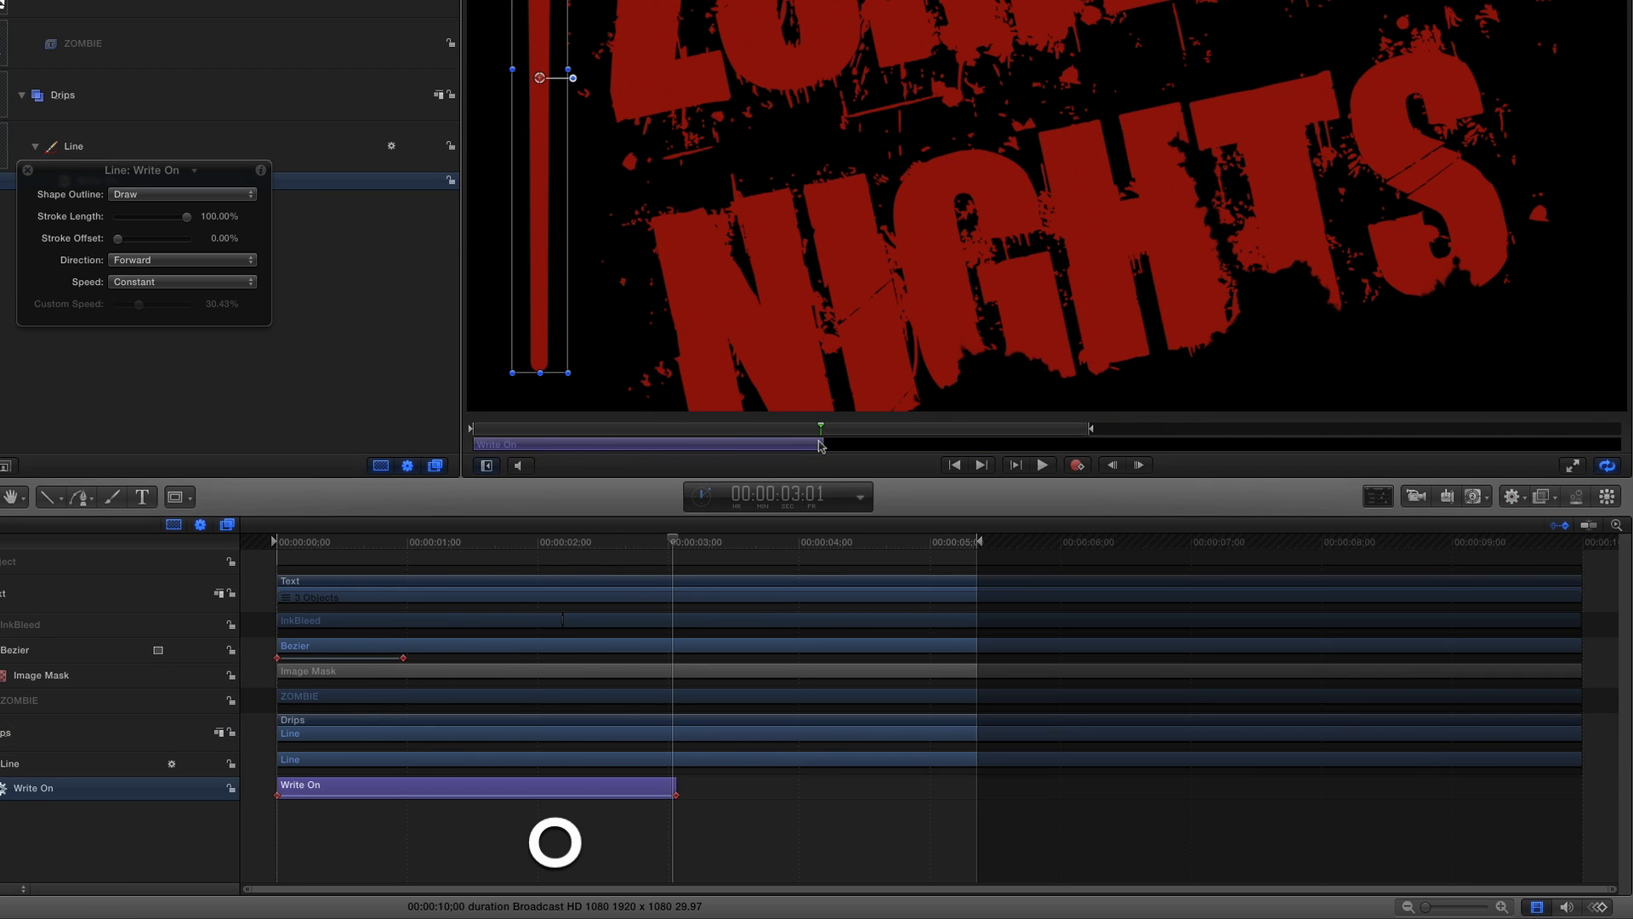
left_click(225, 283)
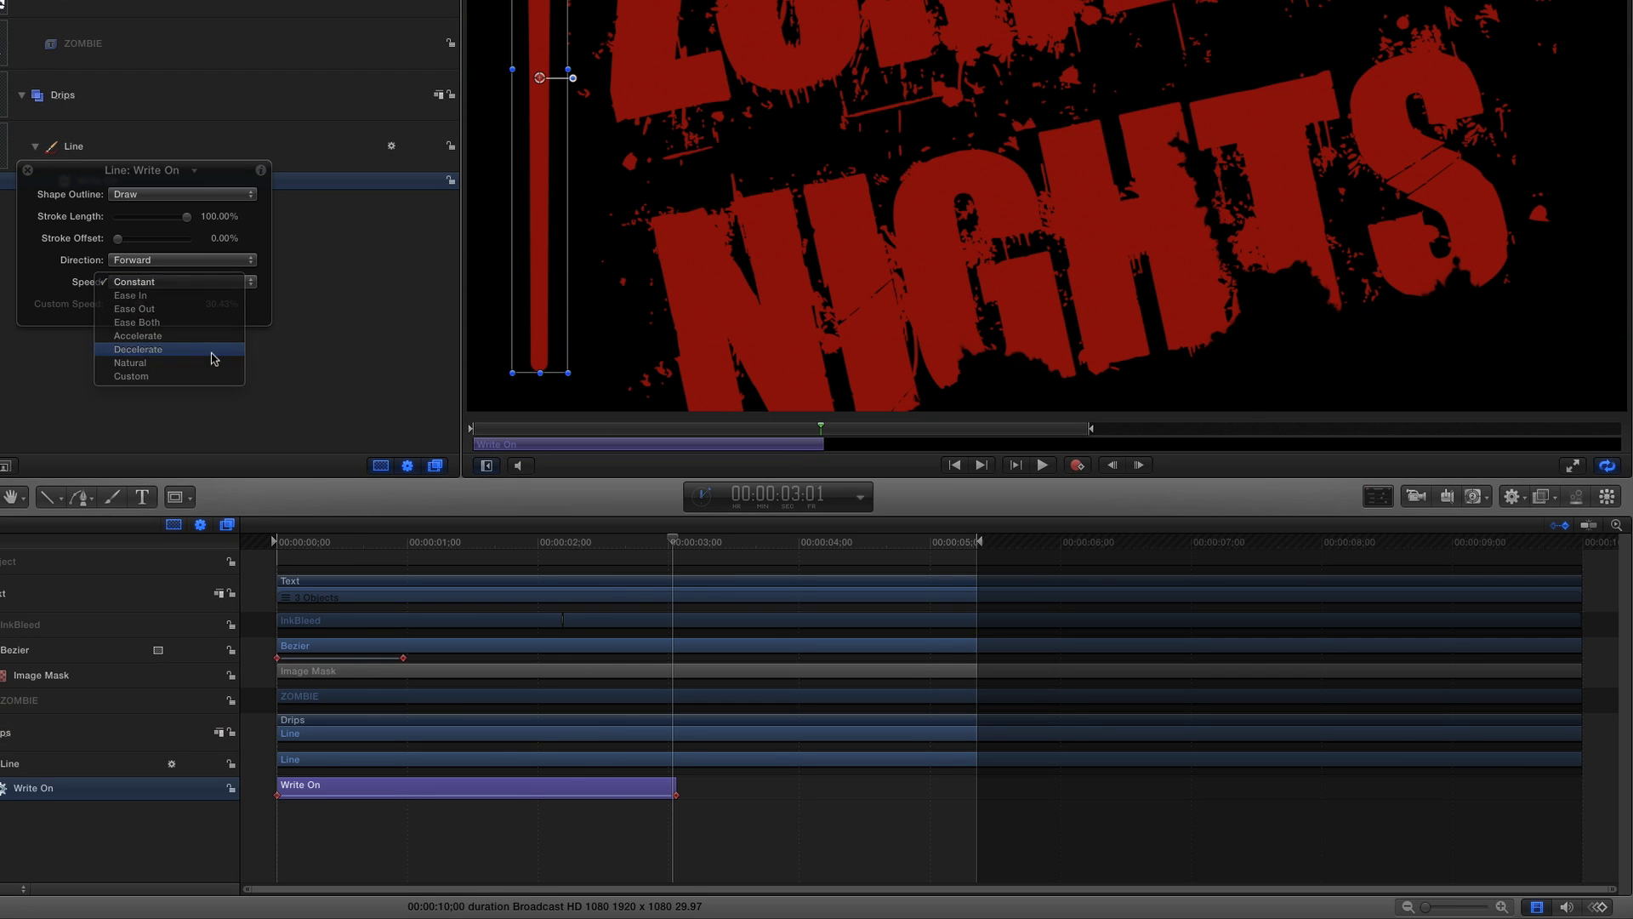
left_click(138, 349)
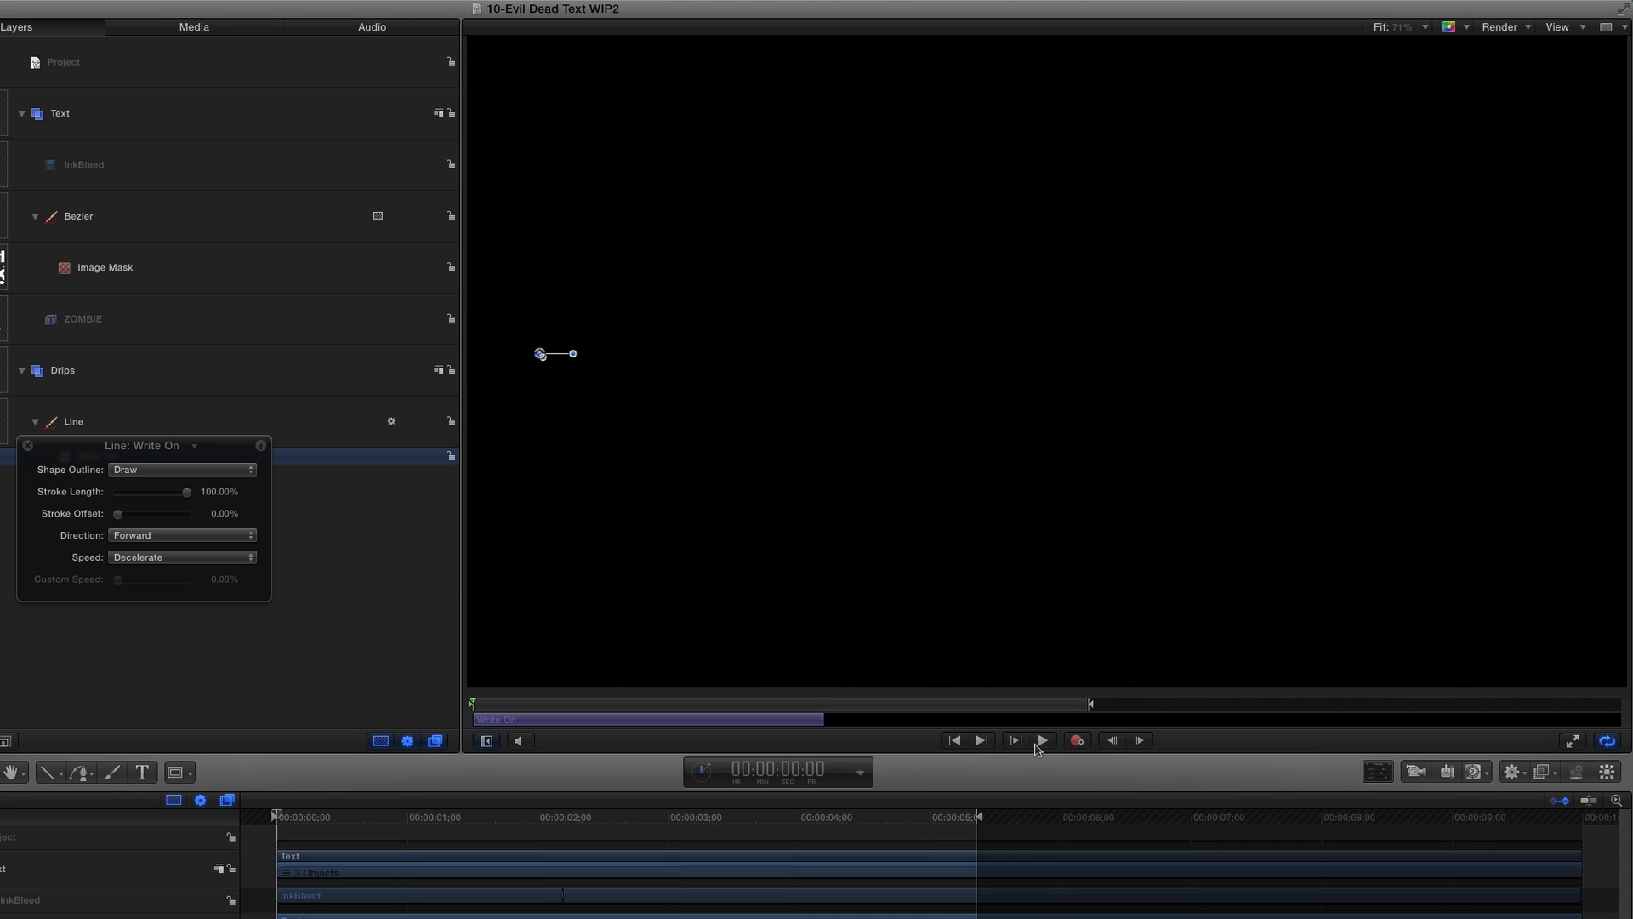
left_click(1043, 742)
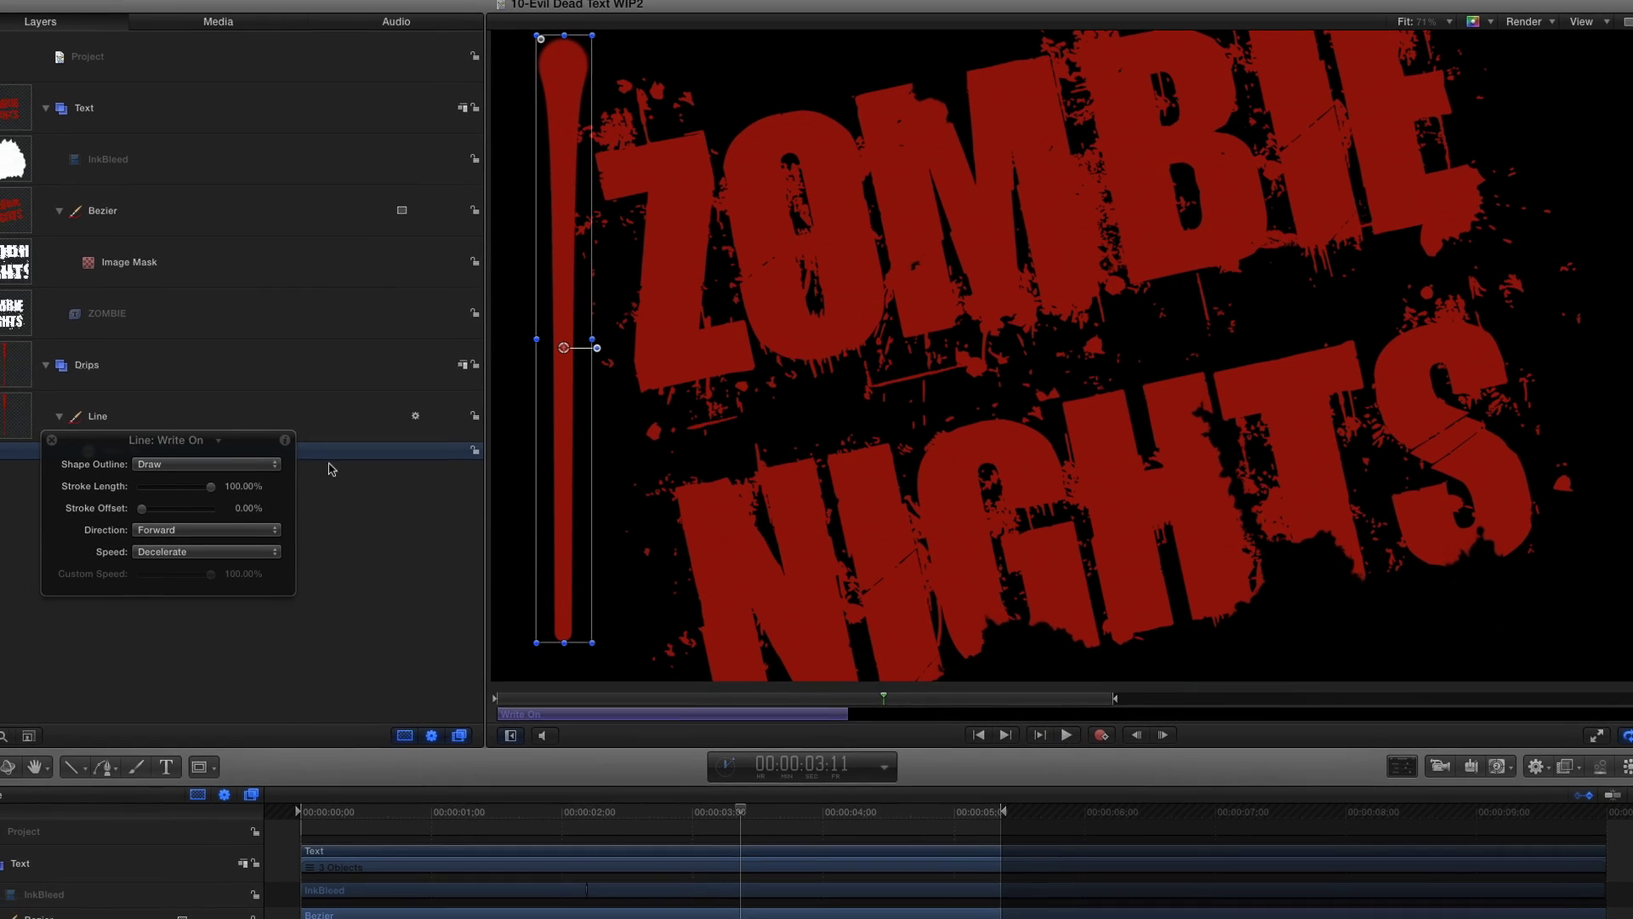
Step: Hide the original drip line layer
left_click_drag(240, 449, 245, 561)
left_click(20, 402)
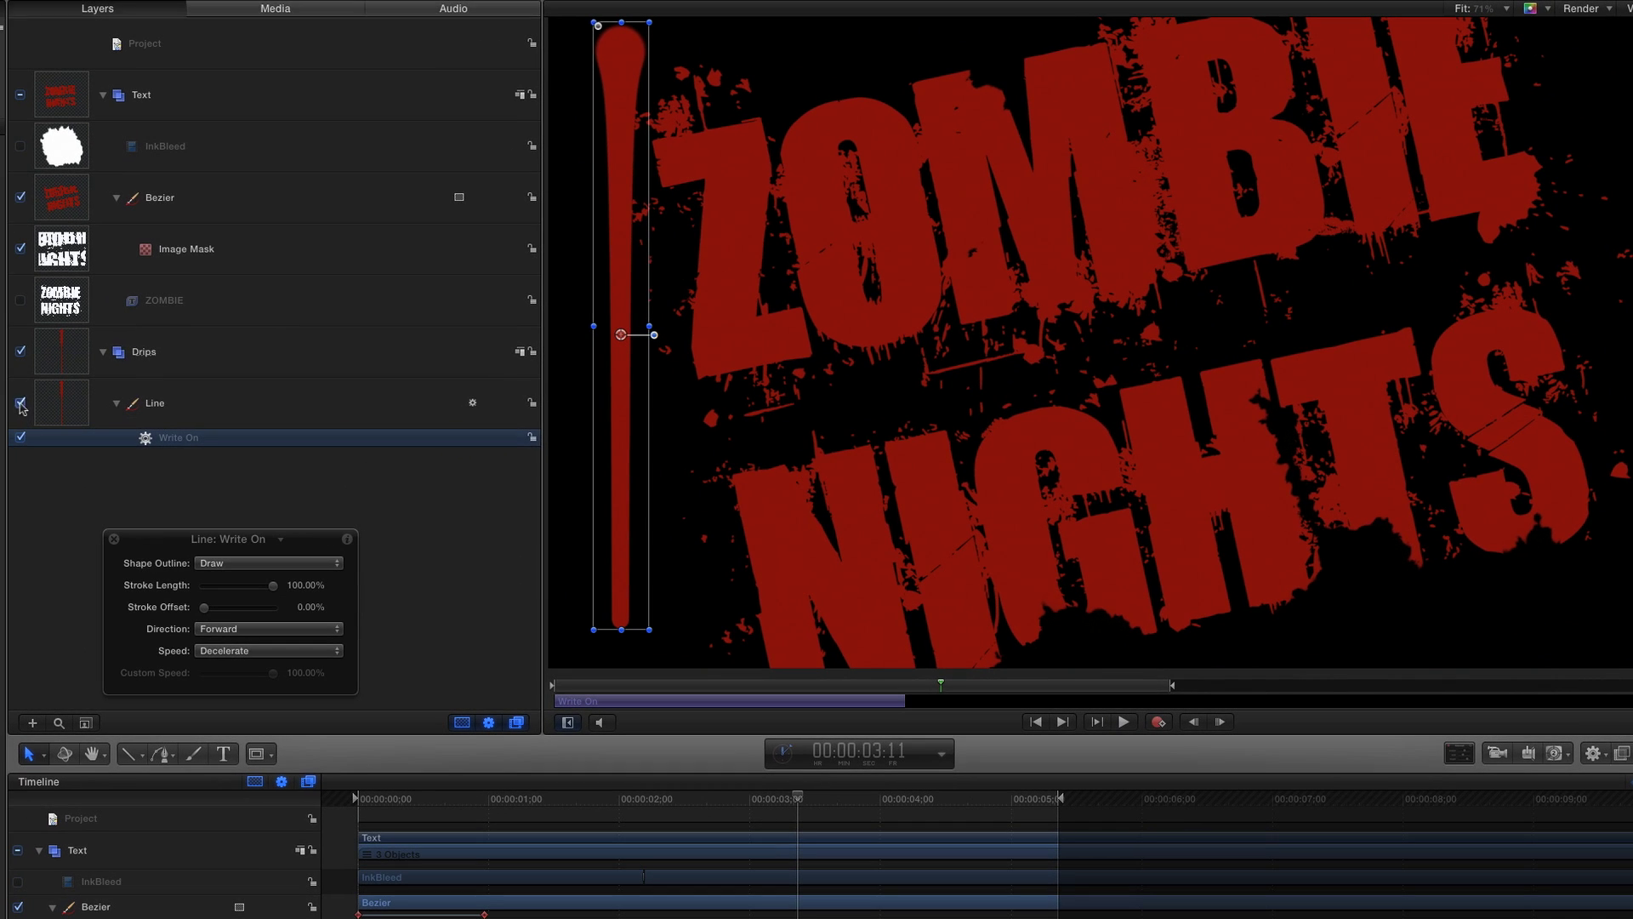
left_click(250, 412)
Step: Clone the drip, shortening each clone and placing them beside the S letters of NIGHTS
key("k")
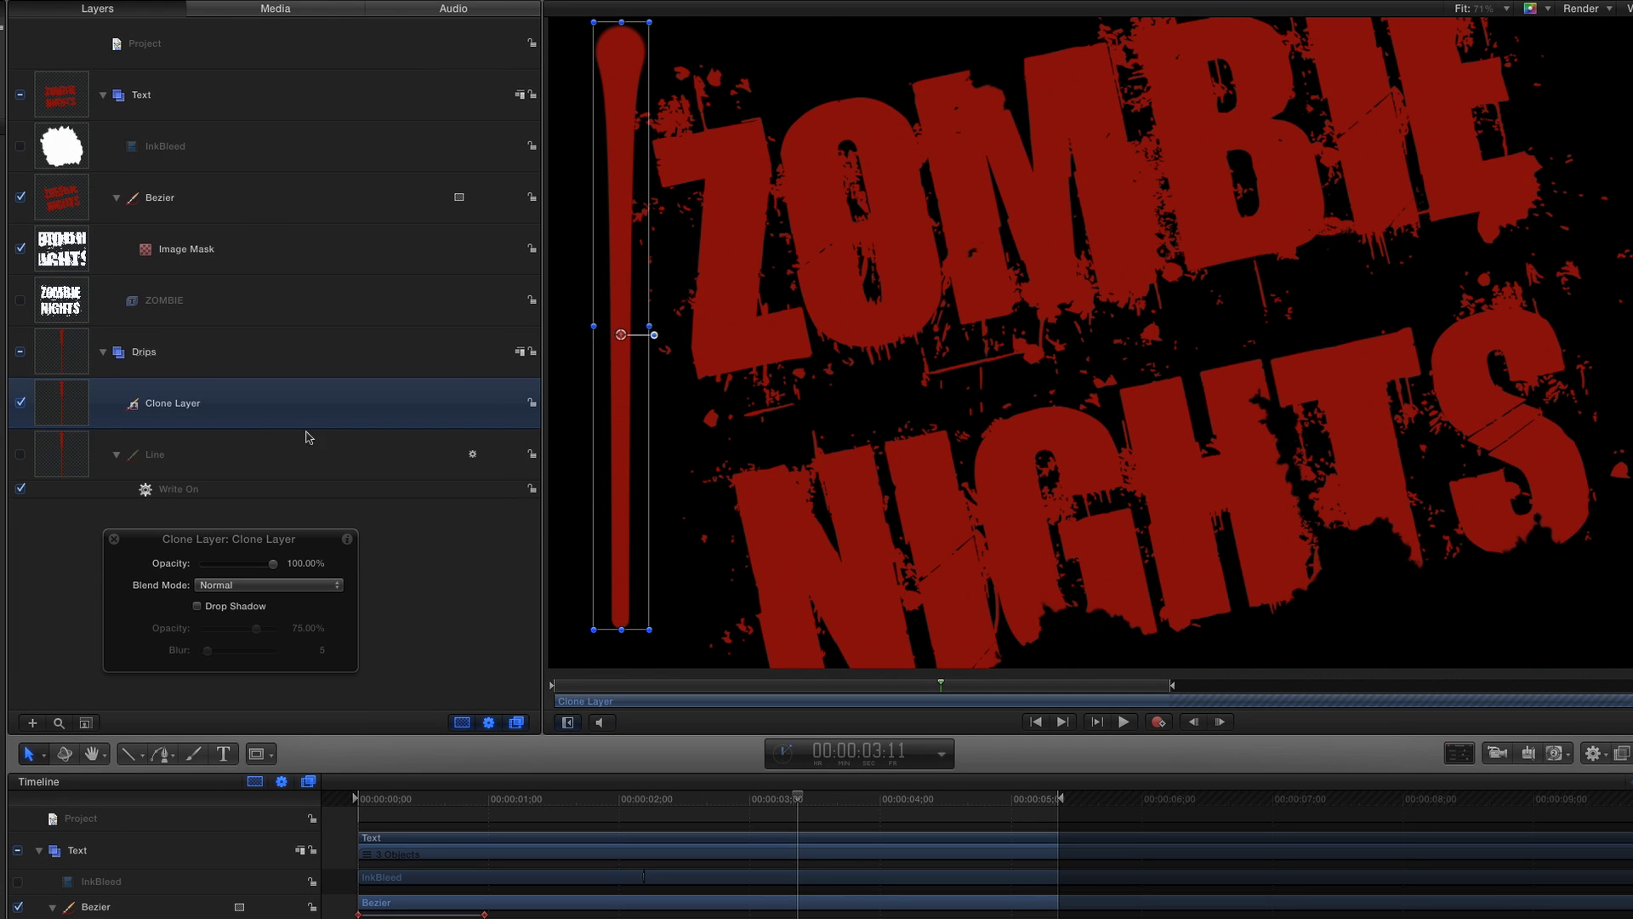
left_click_drag(593, 629, 602, 542)
mouse_move(630, 166)
left_mouse_down()
mouse_move(695, 202)
mouse_move(1490, 280)
mouse_move(1458, 212)
left_mouse_up()
key("k")
key("k")
key("k")
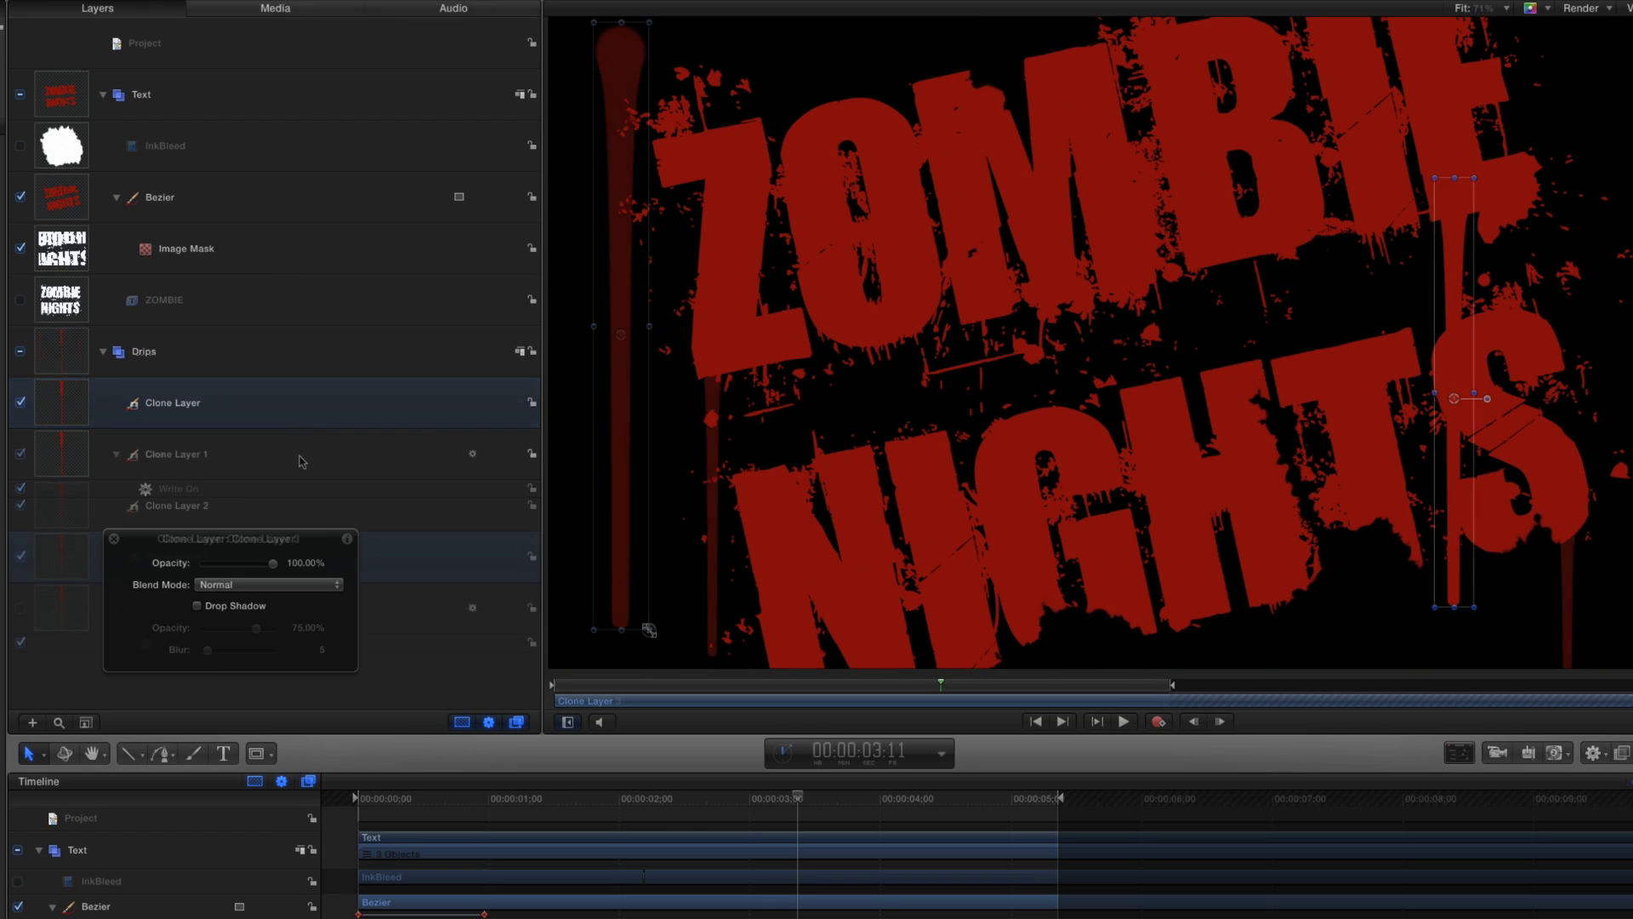
left_click_drag(607, 634, 623, 460)
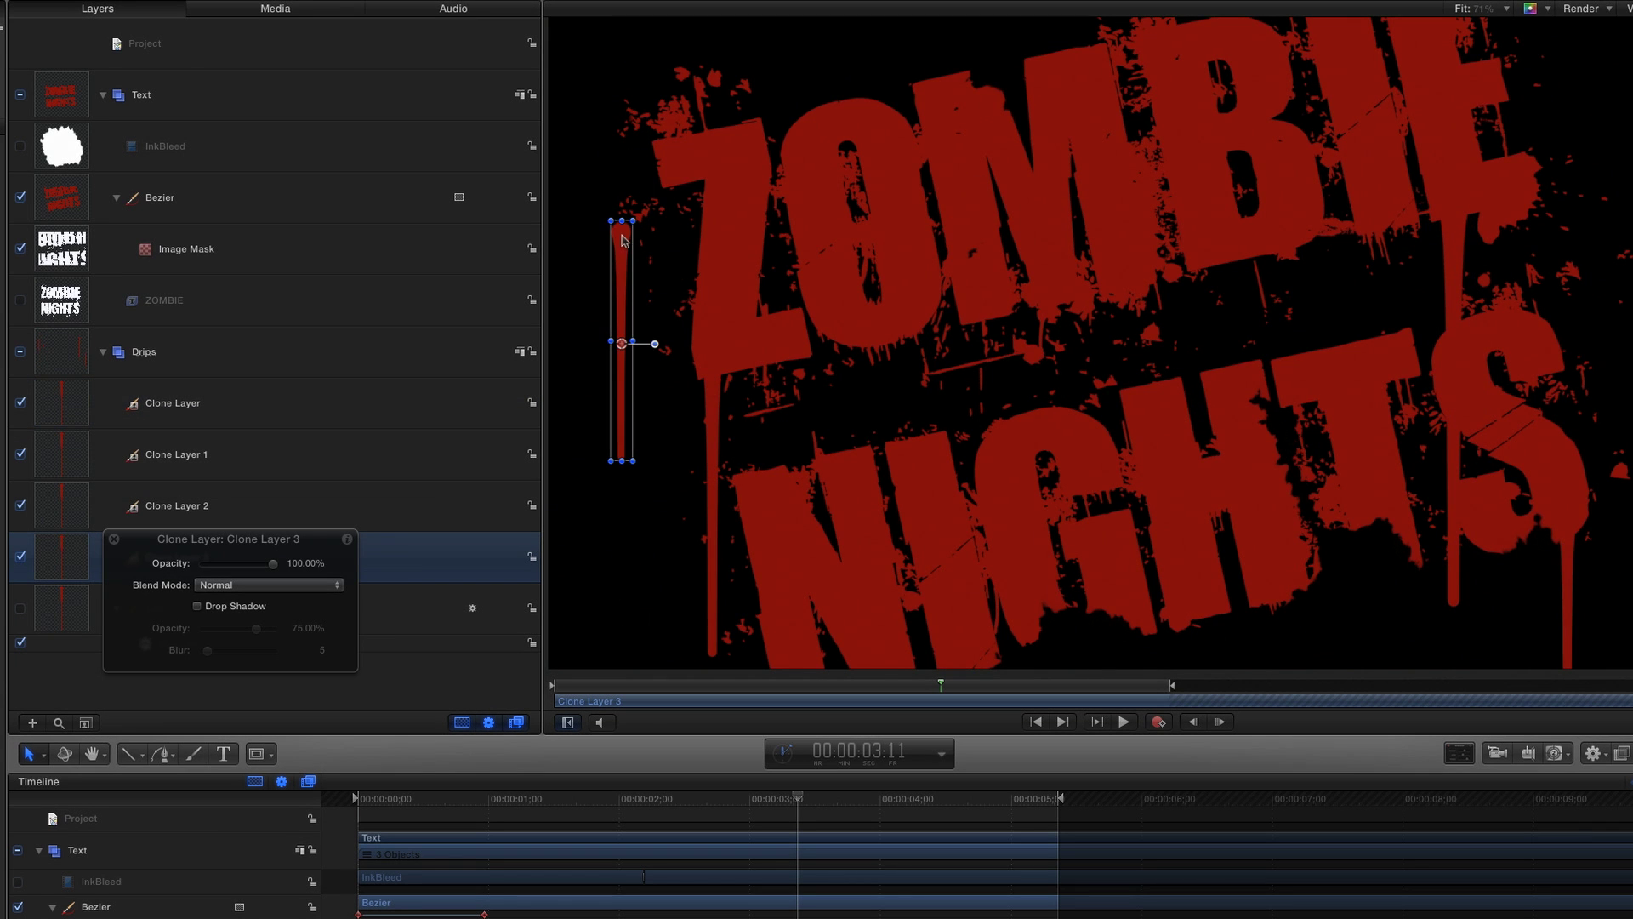
mouse_move(621, 344)
left_mouse_down()
mouse_move(1261, 669)
mouse_move(1358, 613)
left_mouse_up()
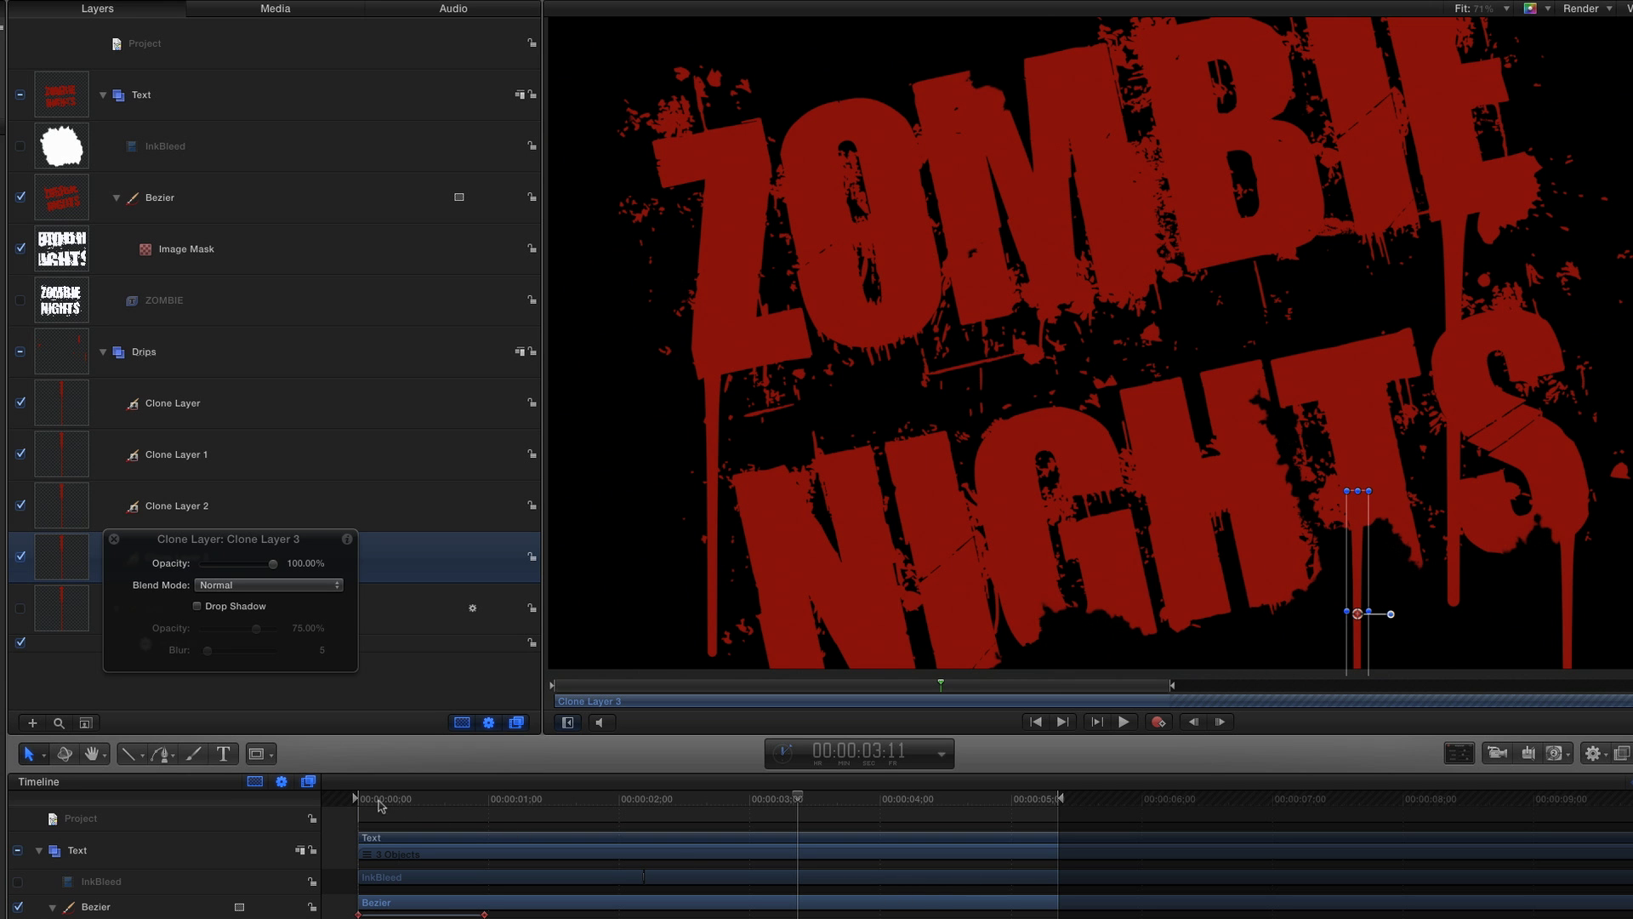
Step: Shift the Clone Layer bars later in the Timeline as a staircase and play the staggered drips
left_click_drag(379, 806, 439, 810)
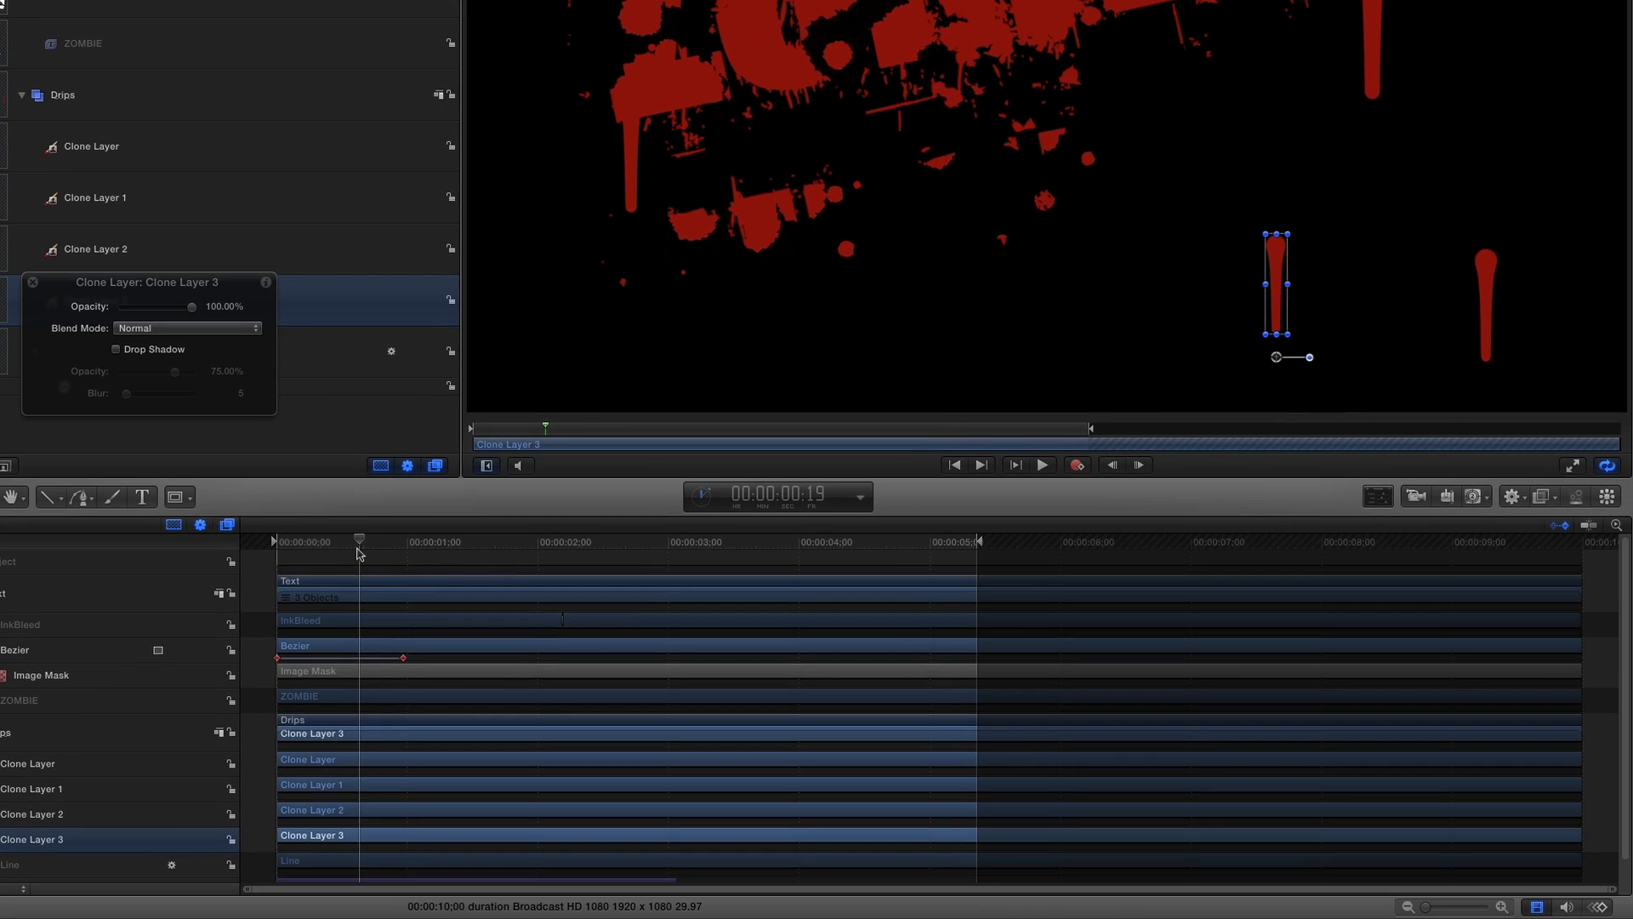
left_click_drag(359, 553, 434, 553)
left_click(382, 761)
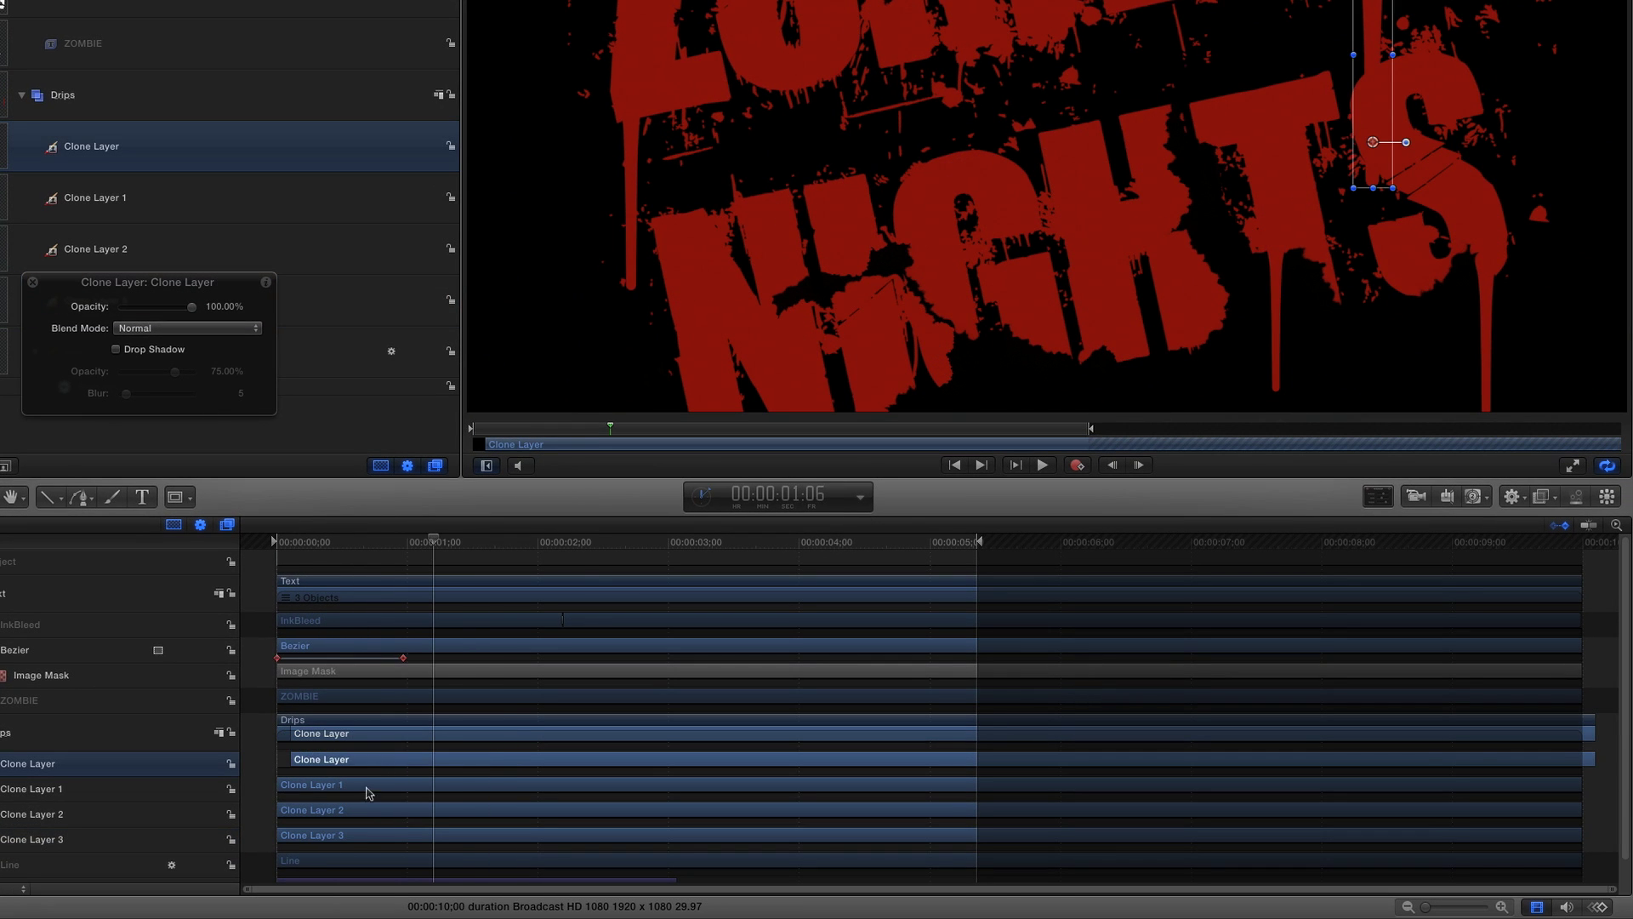
mouse_move(370, 792)
left_mouse_down()
mouse_move(415, 784)
mouse_move(391, 808)
left_mouse_up()
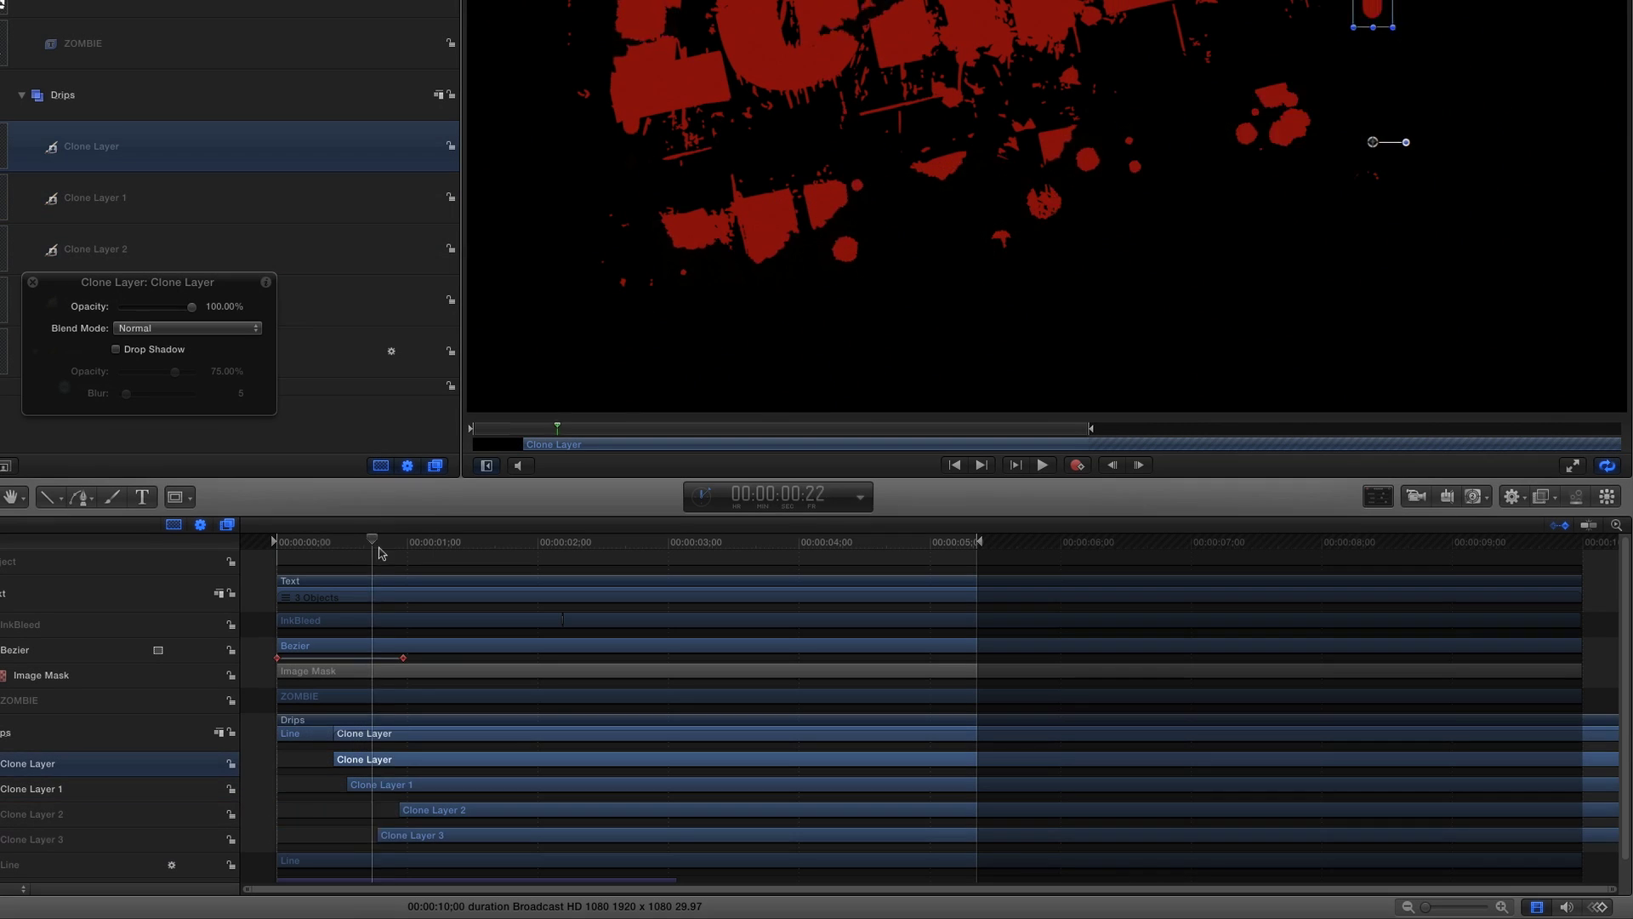
left_click_drag(375, 557, 601, 581)
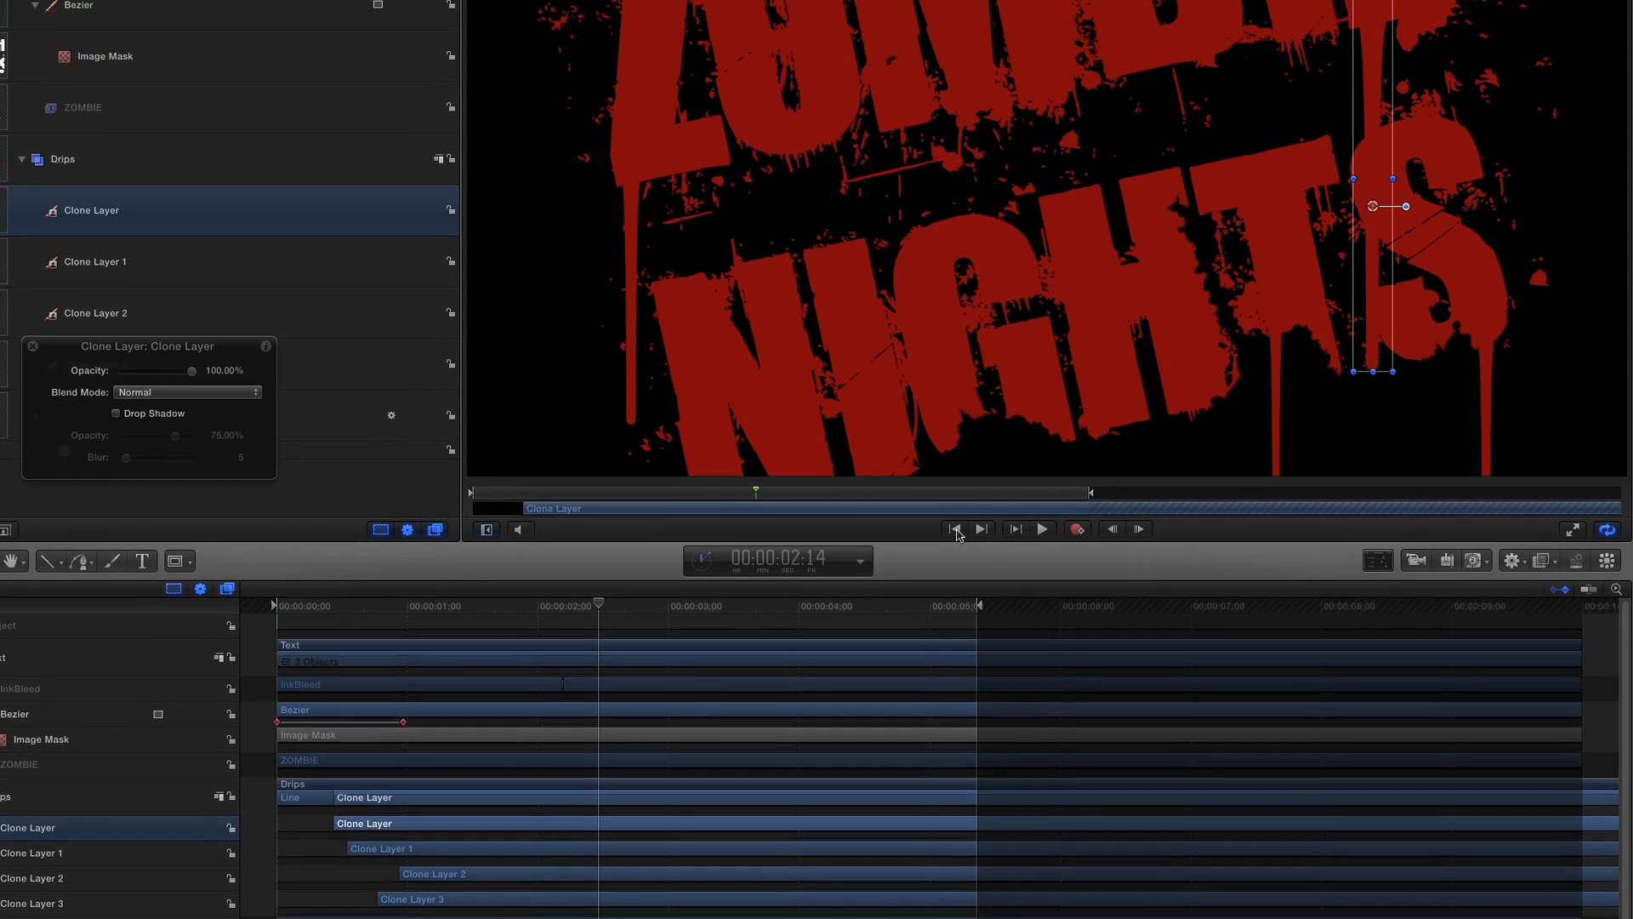
left_click(1042, 464)
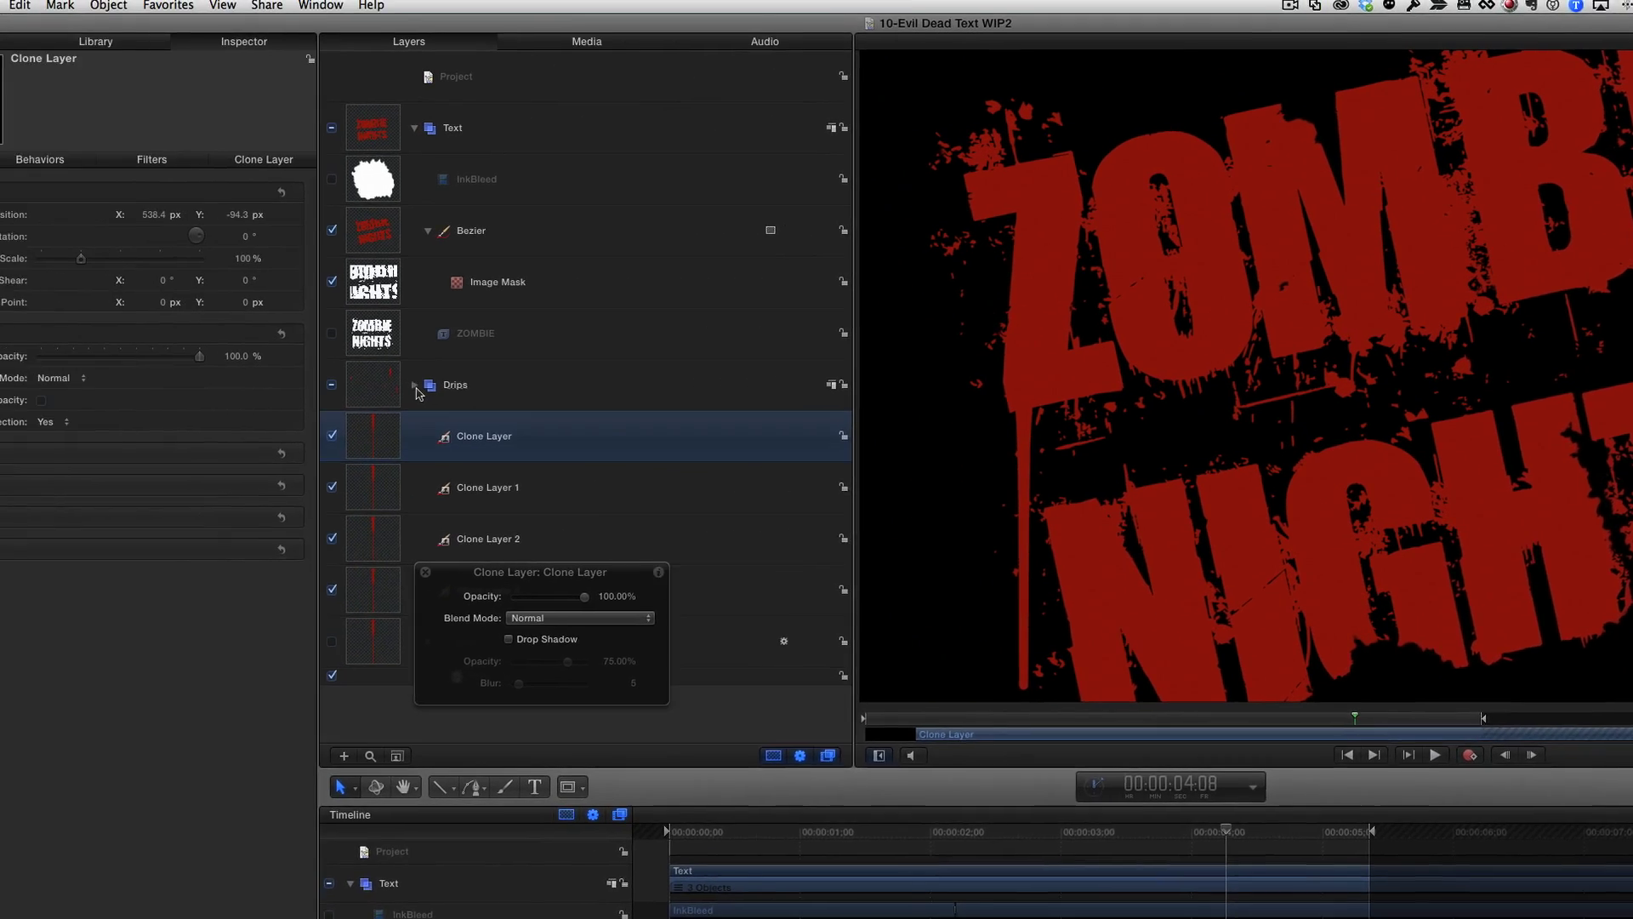
Step: Collapse the Text and Drips groups, select both, and group them together
left_click(21, 371)
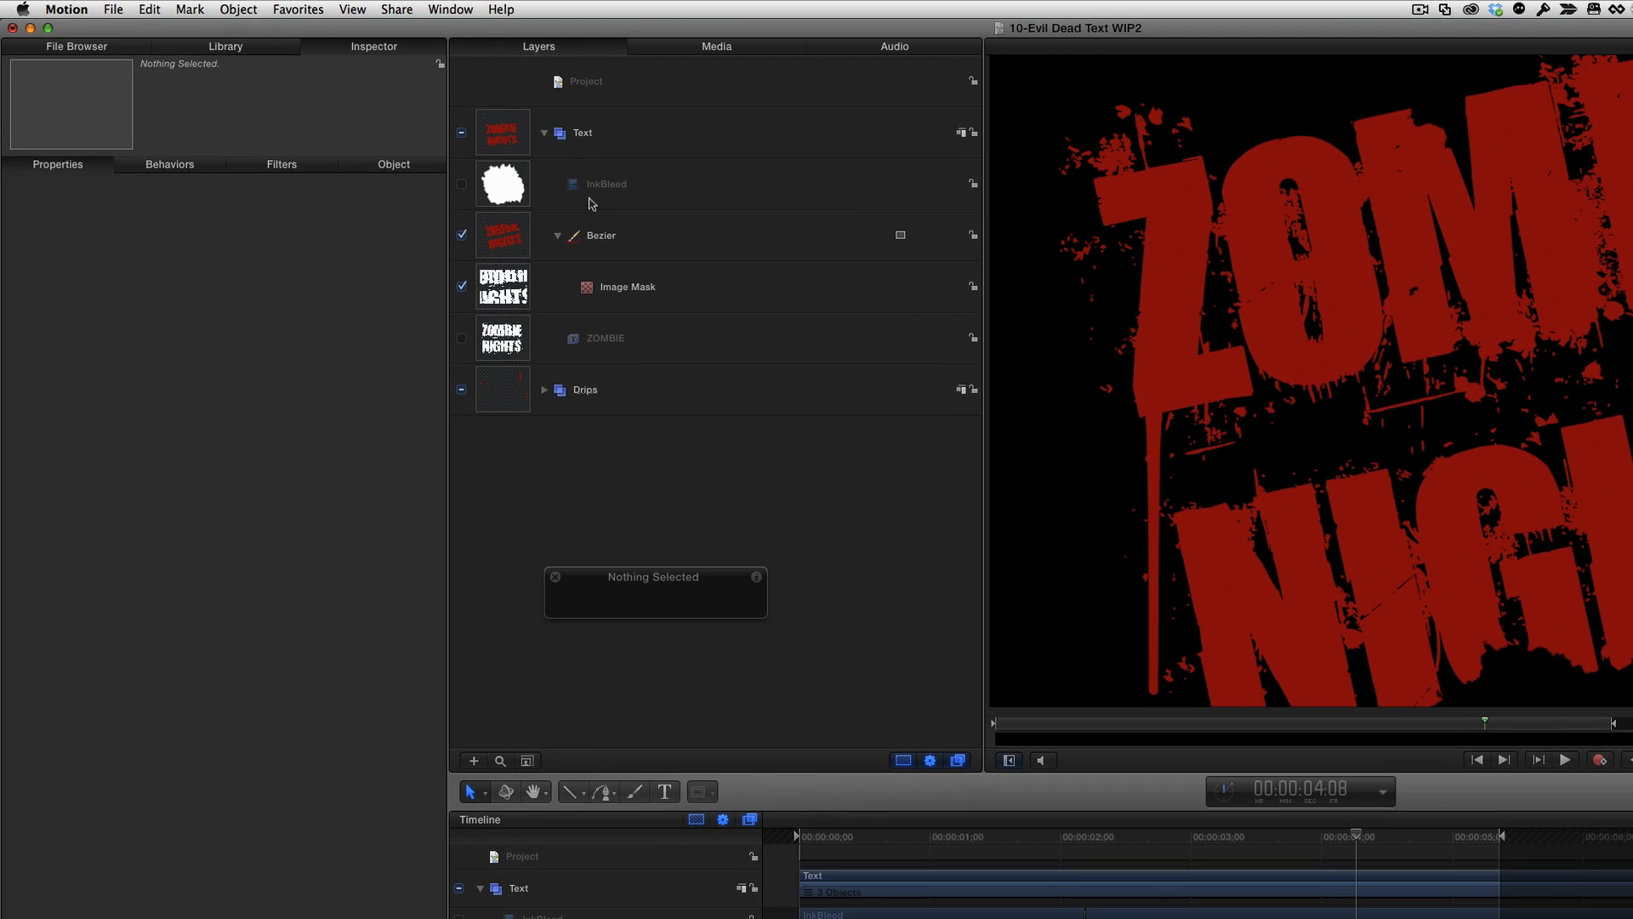
left_click(544, 132)
left_click(612, 138)
left_click(655, 204, "shift")
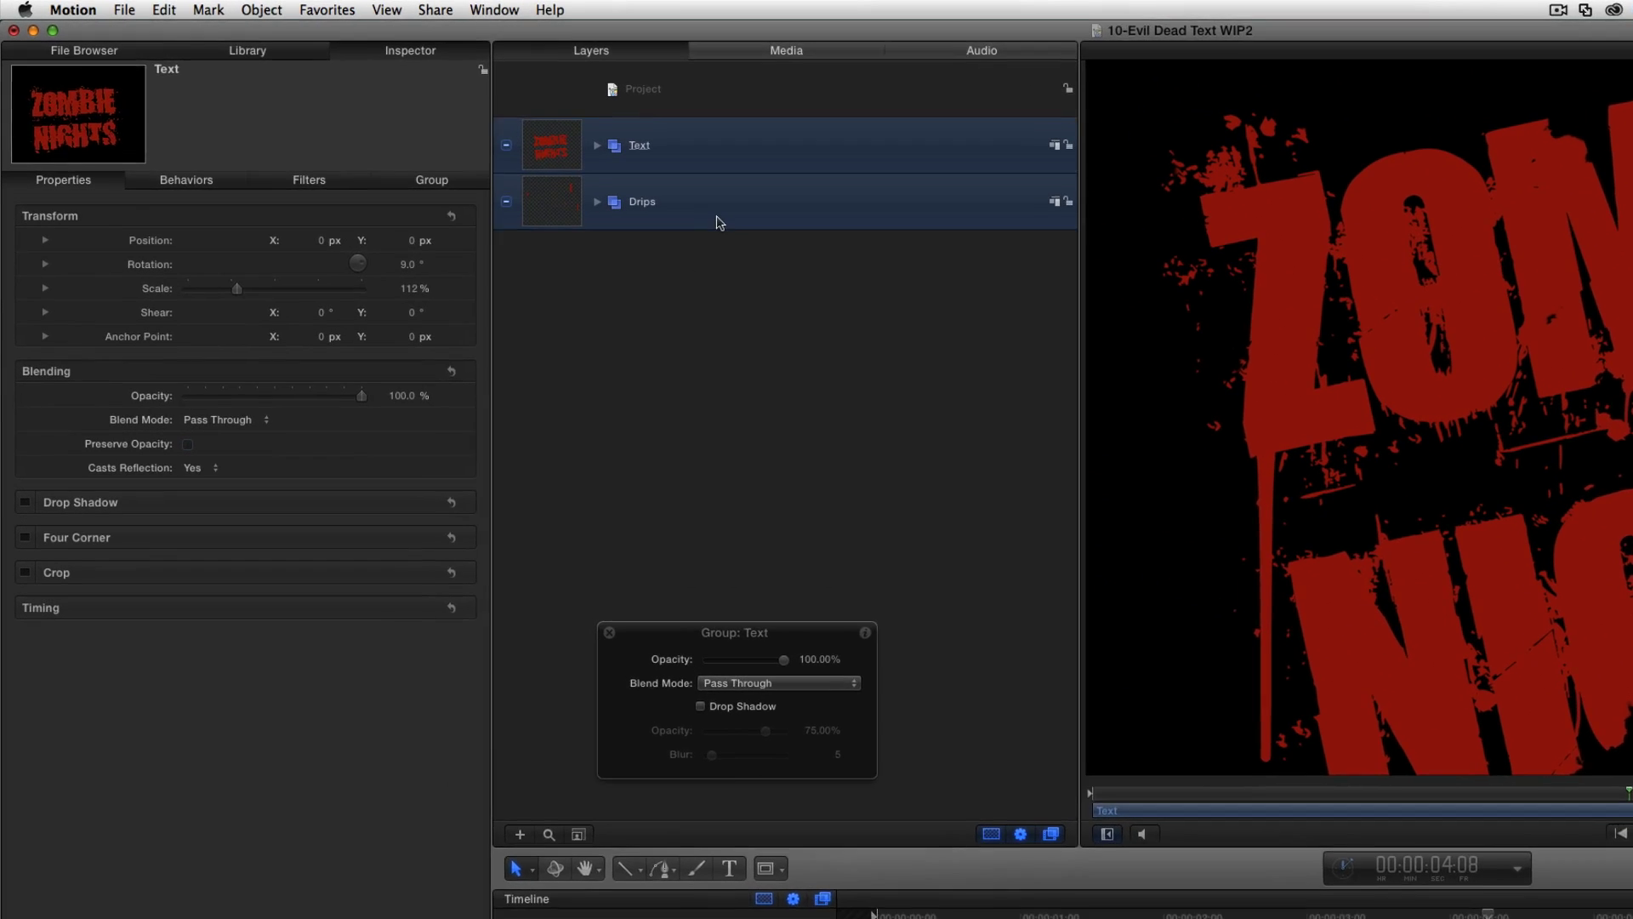
left_click(279, 10)
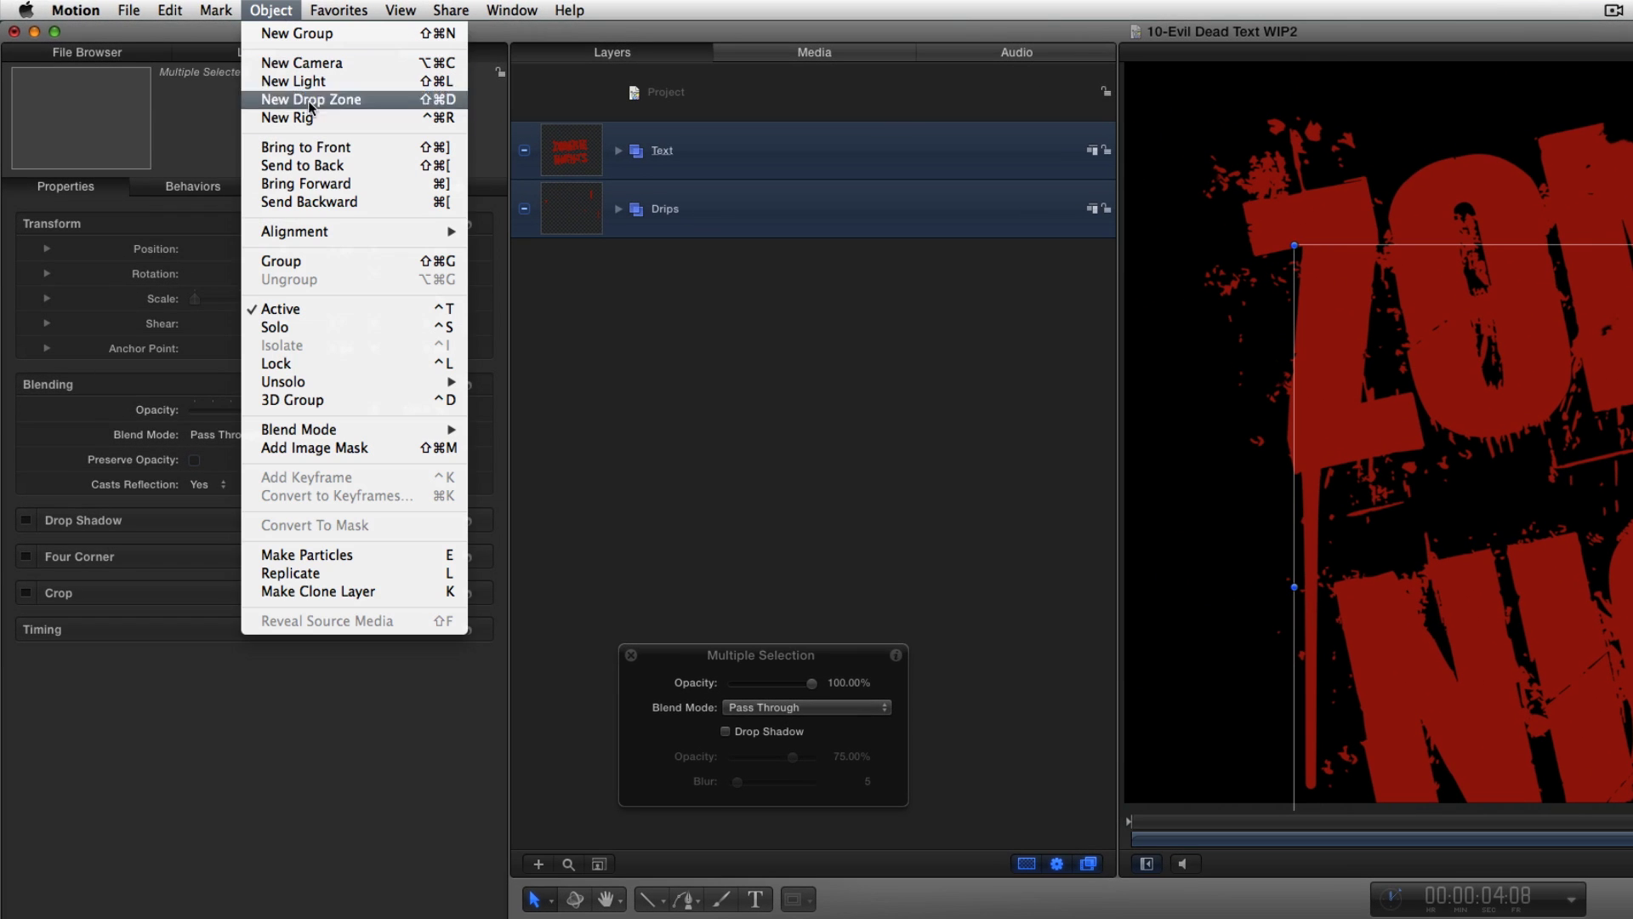
left_click(376, 261)
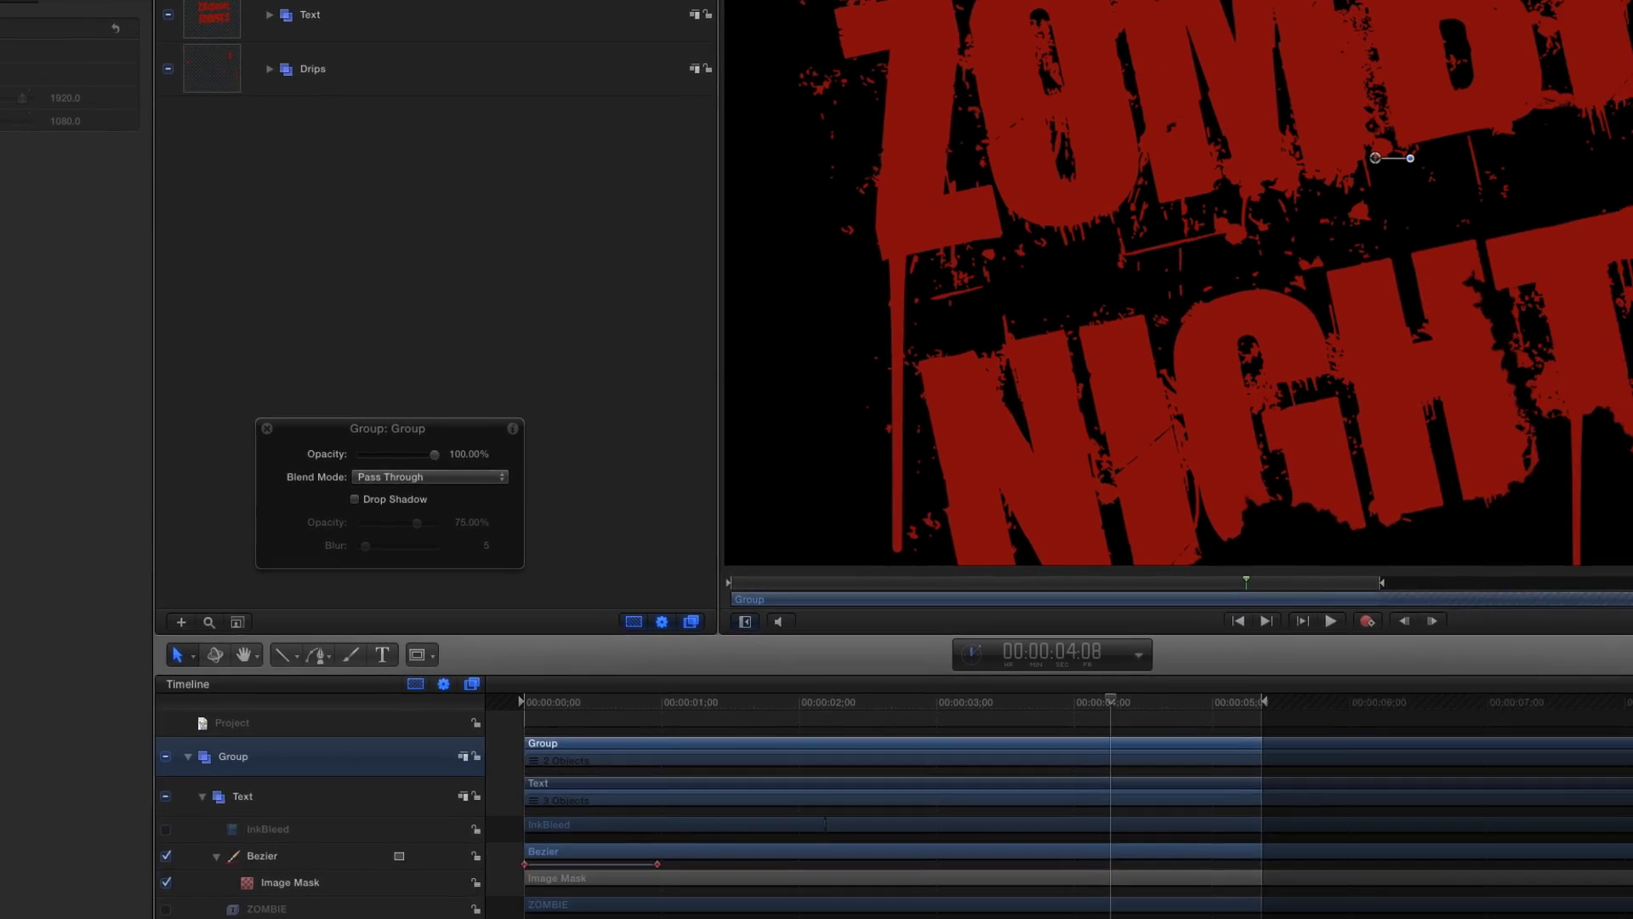
Step: Add a Stylize Indent filter to the new group, depth 16, light rotation 83.91°
left_click(1632, 897)
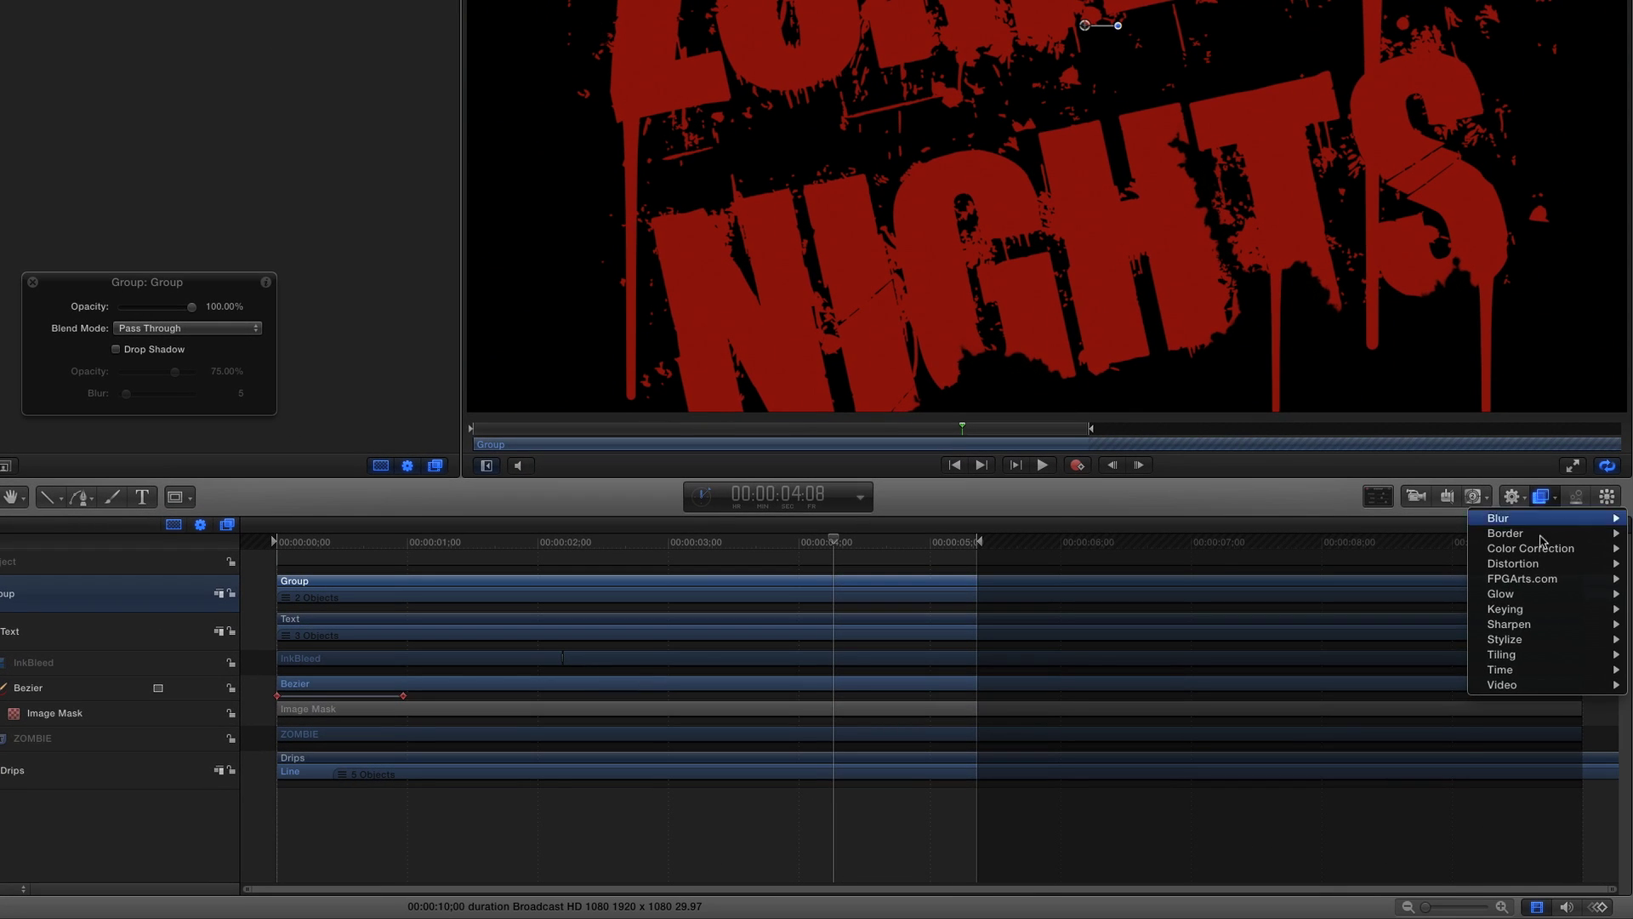
mouse_move(1553, 644)
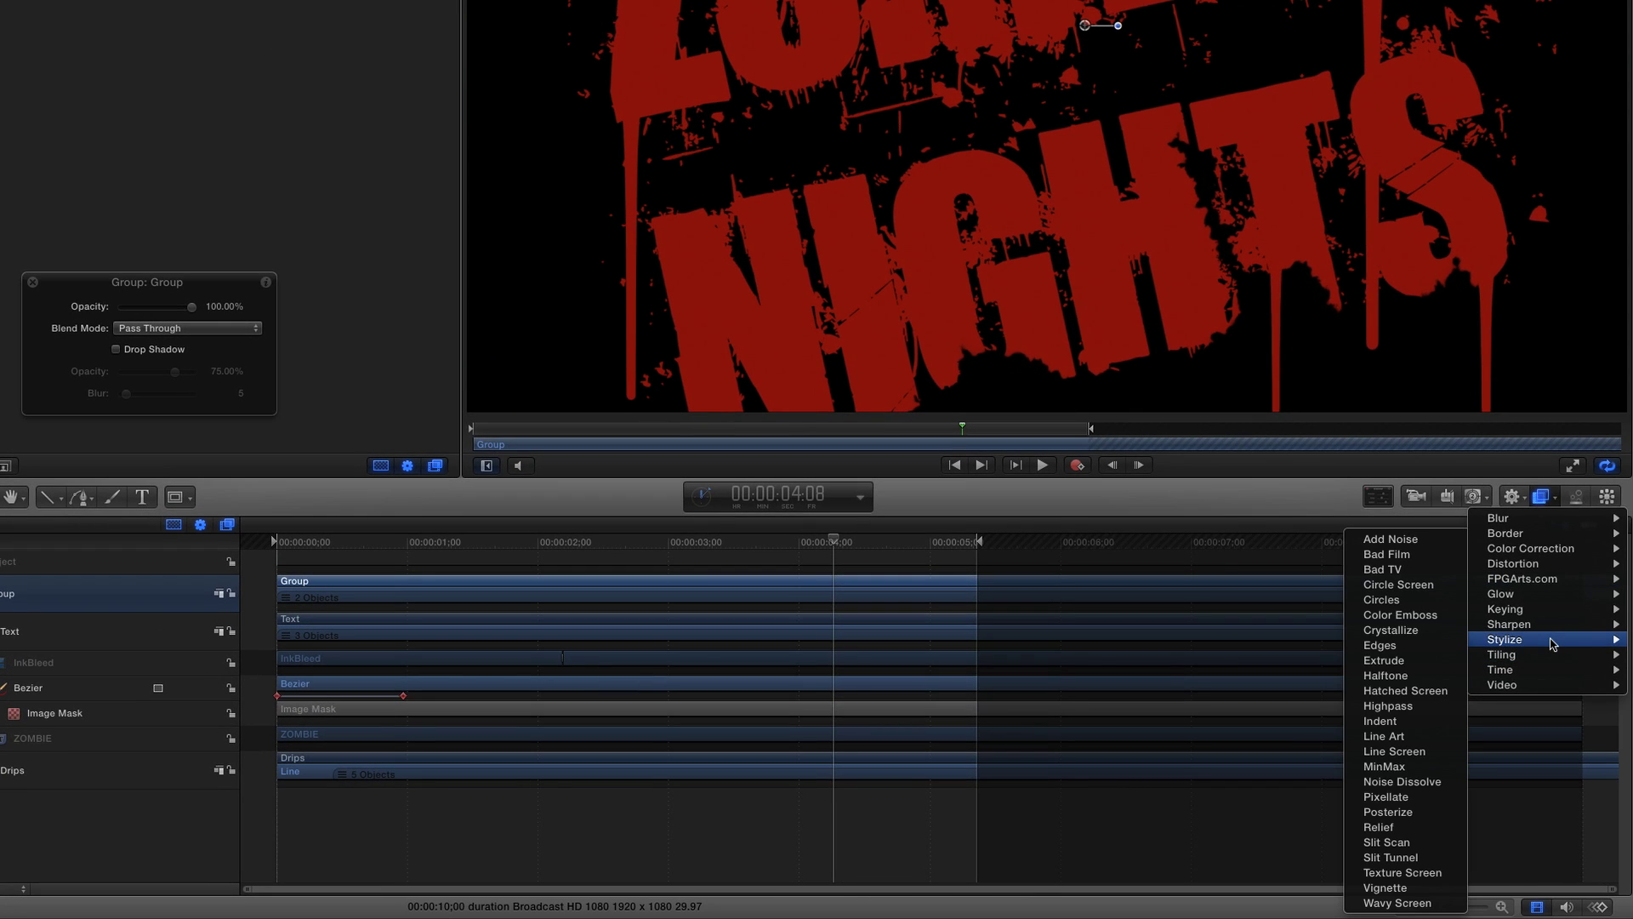
left_click(1422, 720)
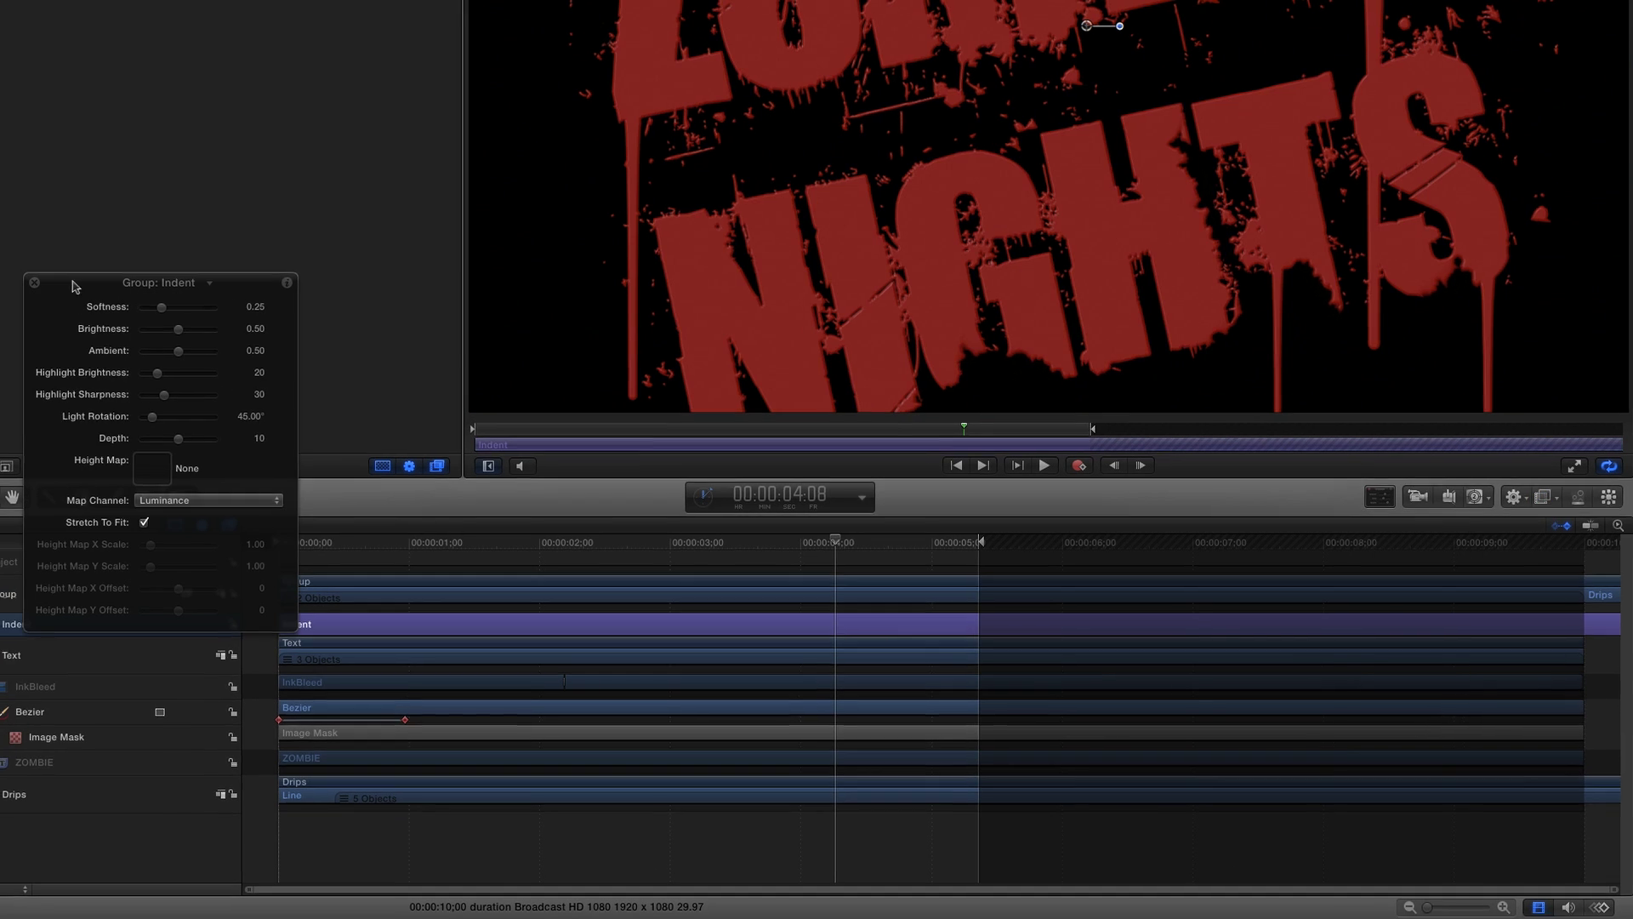
left_click_drag(81, 281, 68, 43)
left_click(210, 306)
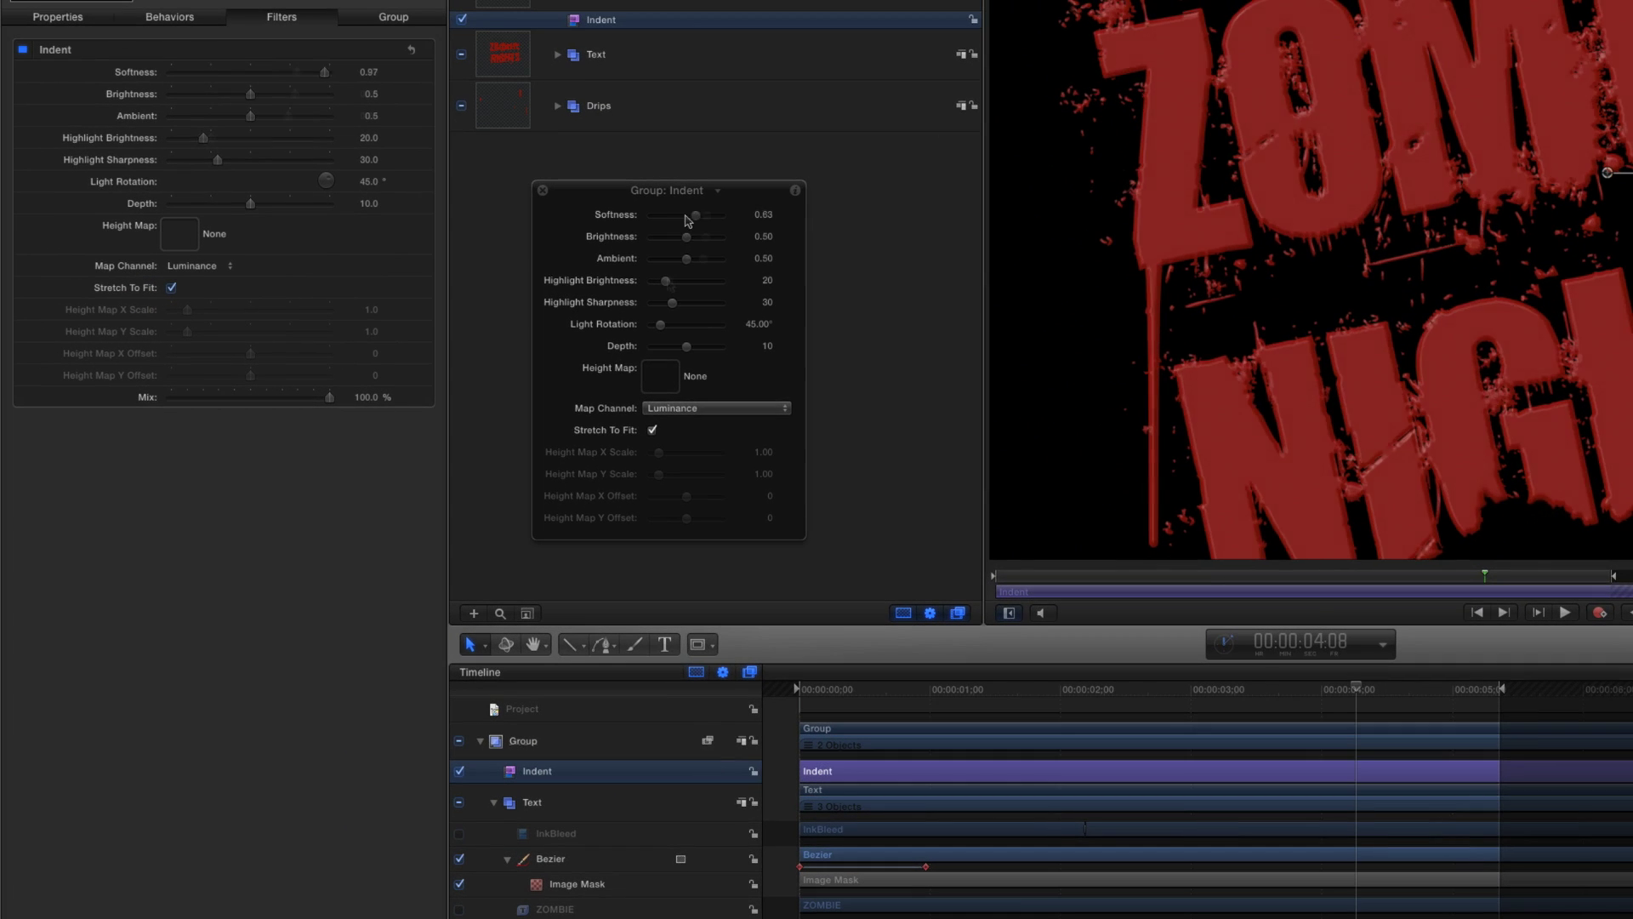
left_click_drag(672, 215, 707, 215)
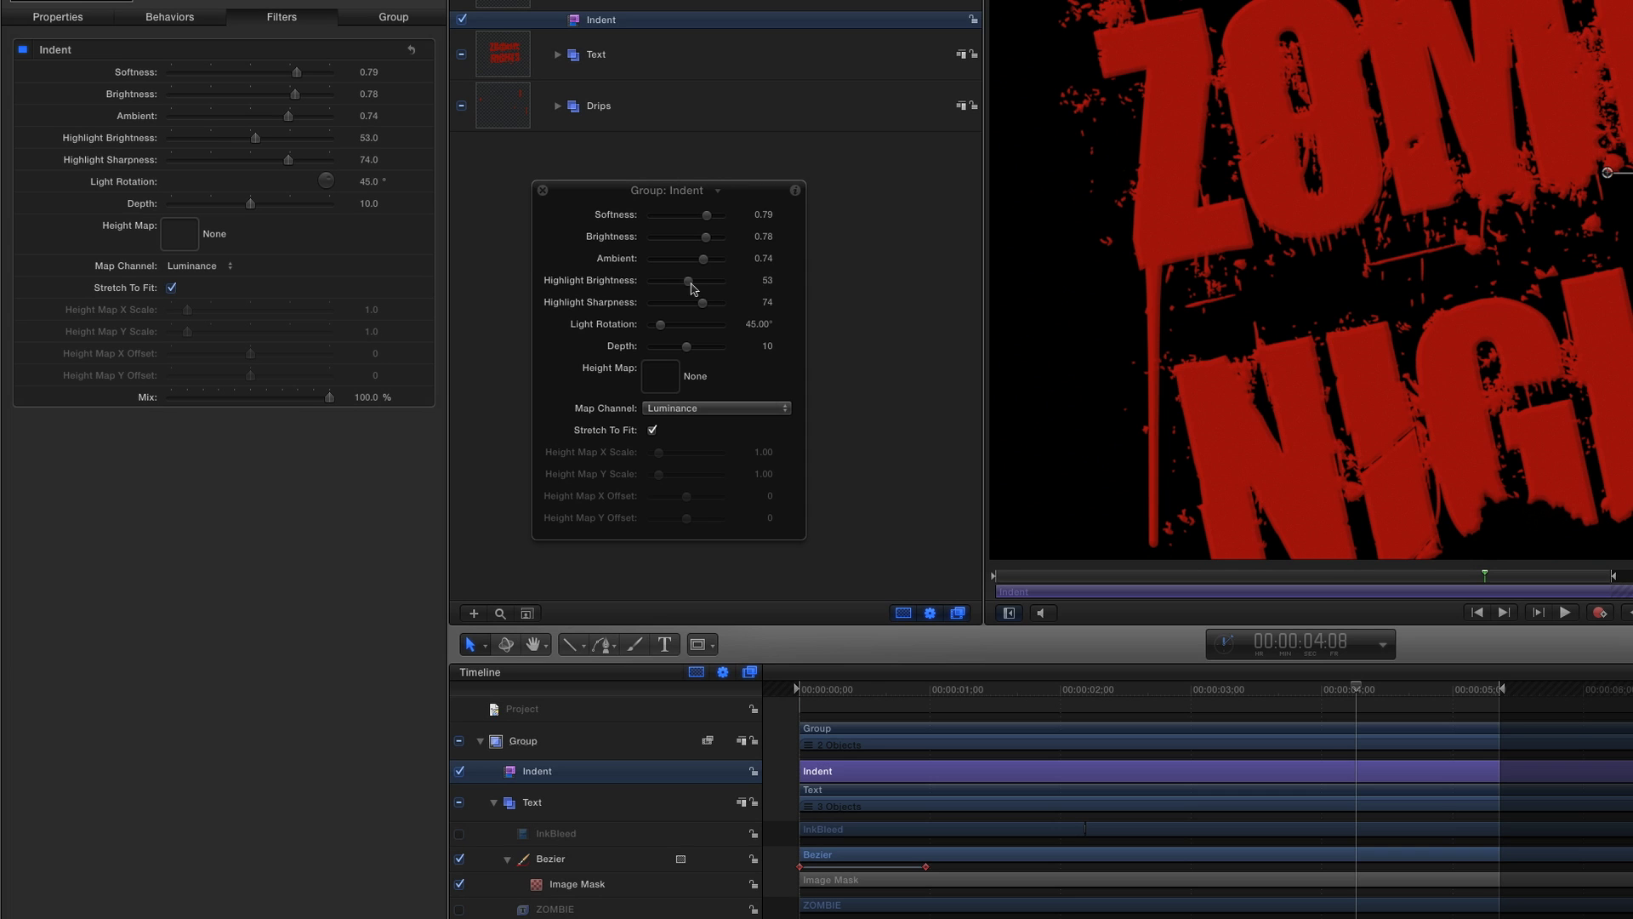
mouse_move(665, 331)
left_mouse_down()
mouse_move(712, 327)
mouse_move(672, 335)
left_mouse_up()
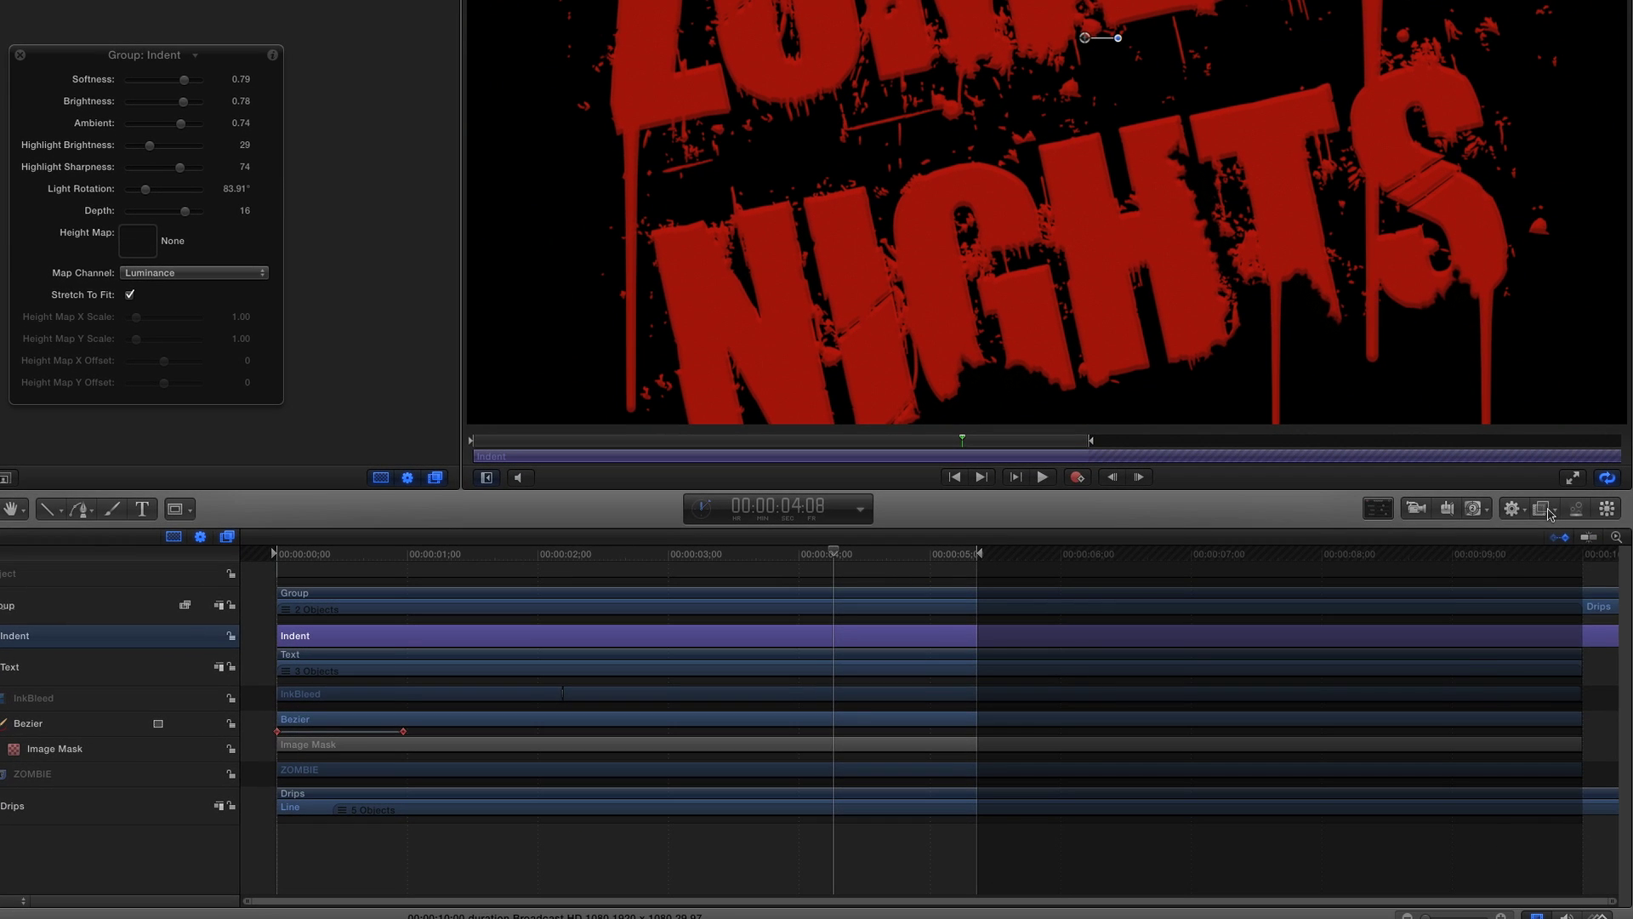
Step: Add a Stylize > Bad Film filter to the title group, with Focus Amount 1 and Jitter 0.07
left_click(1541, 508)
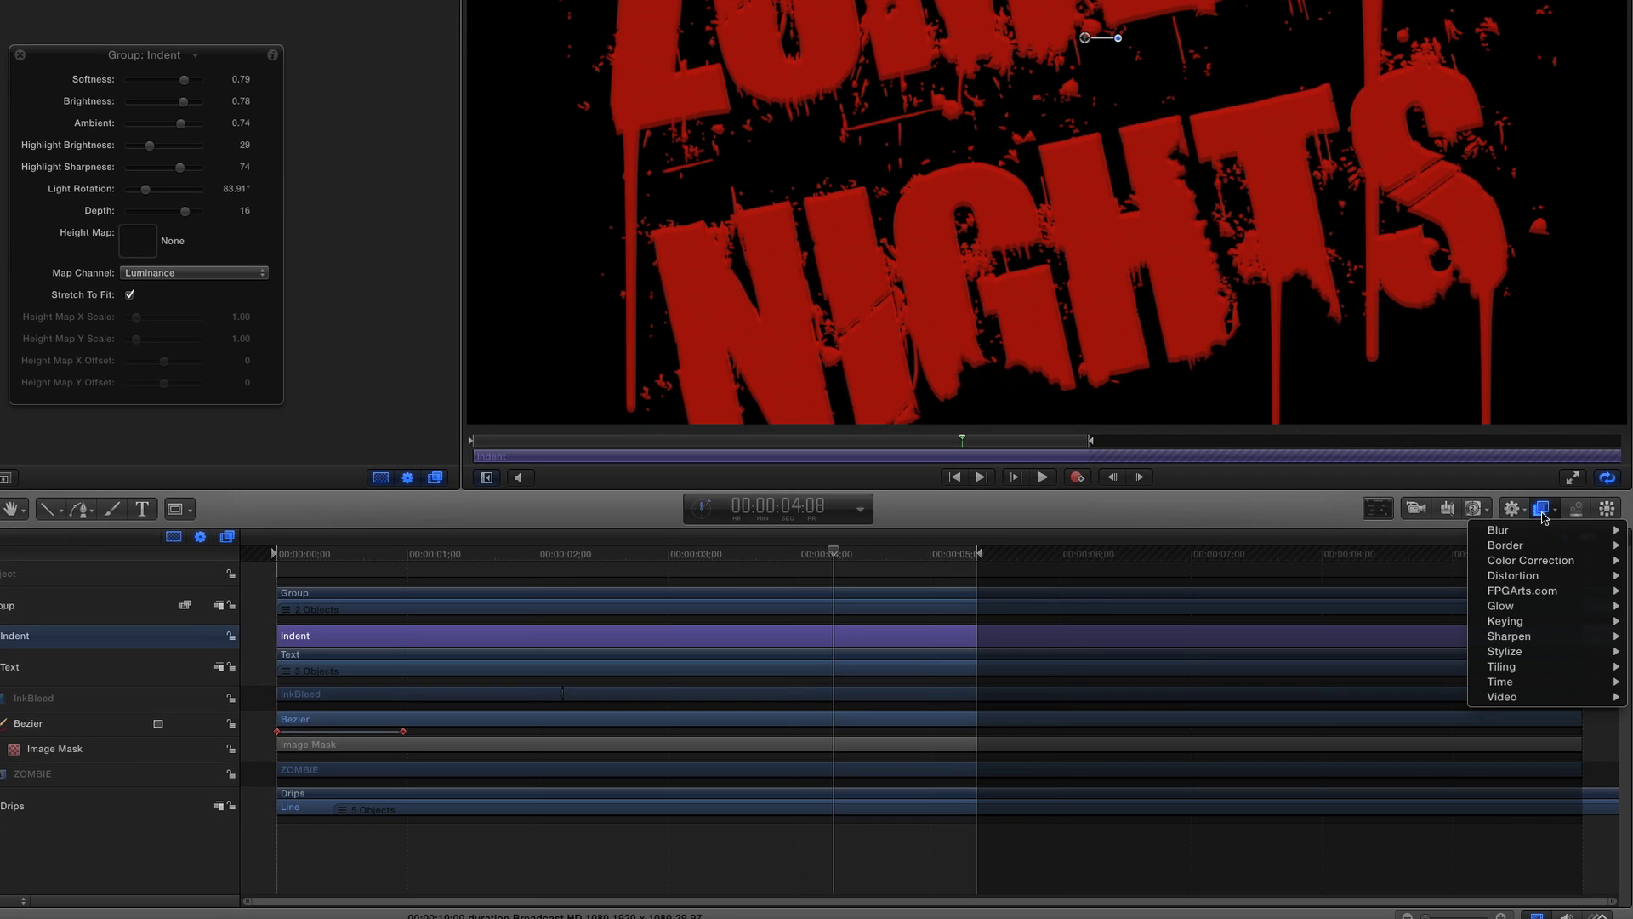
mouse_move(1564, 651)
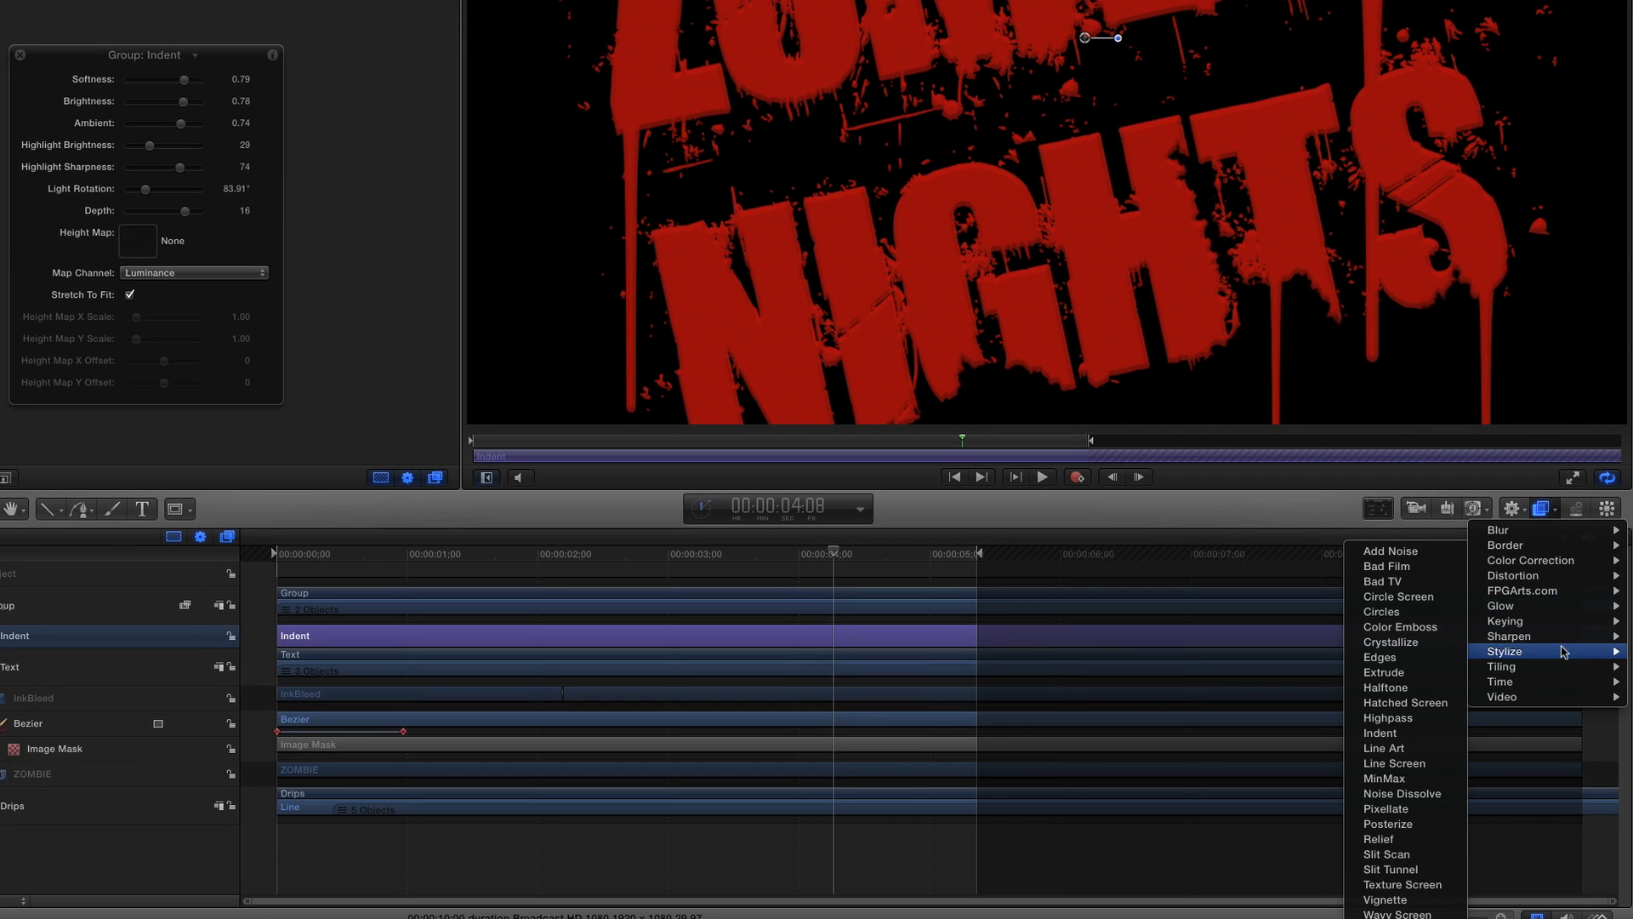
left_click(1427, 567)
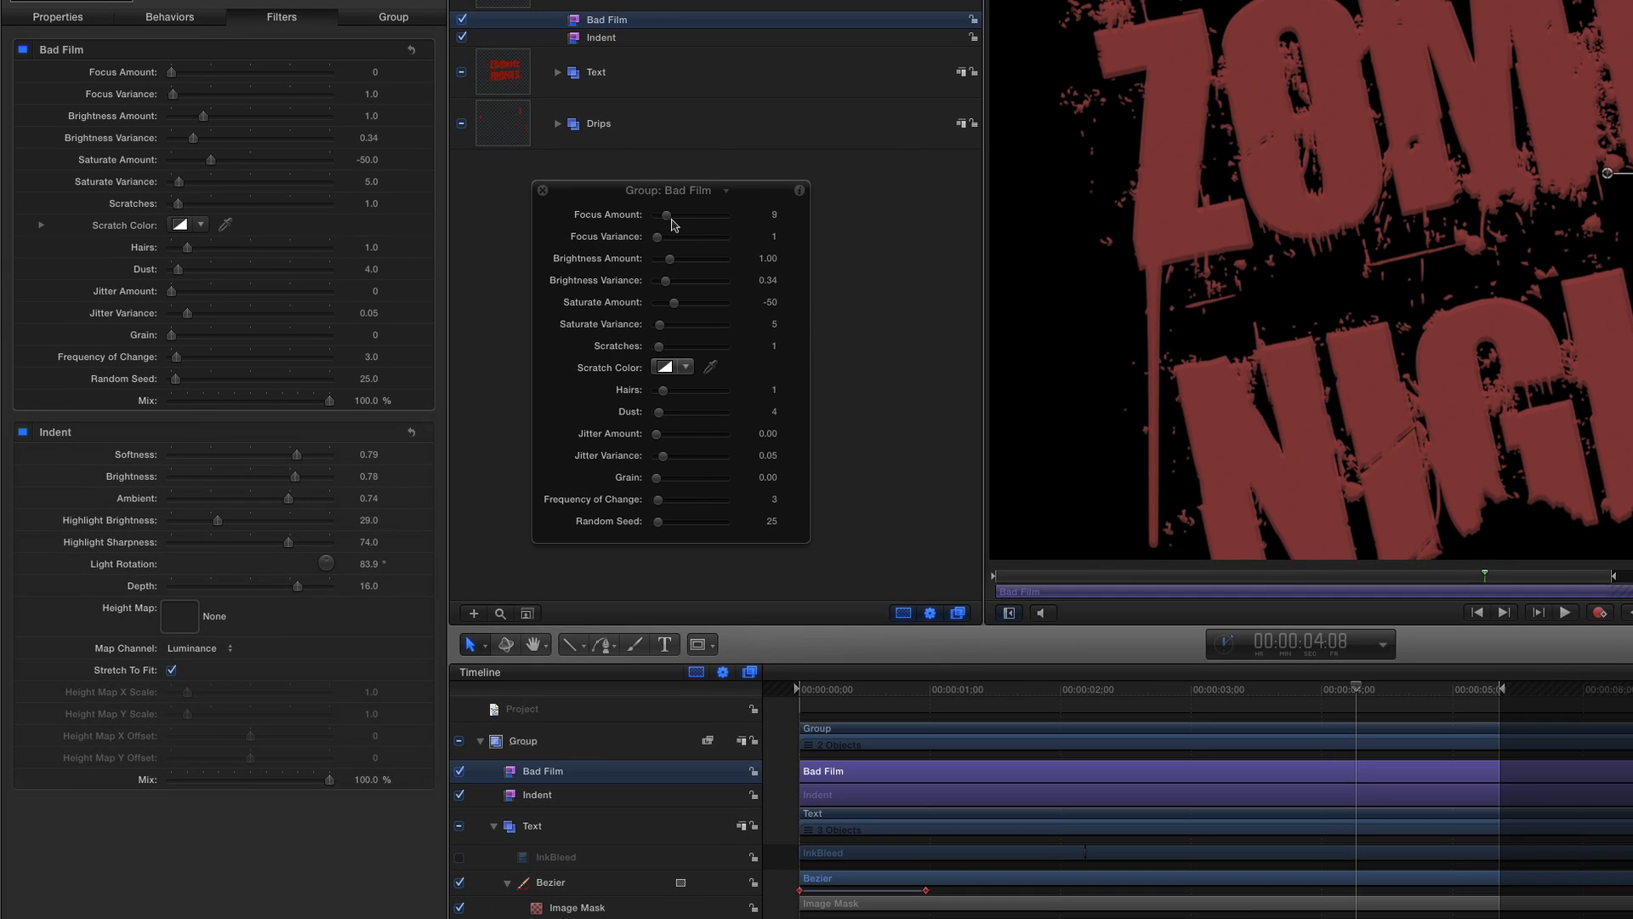
left_click_drag(671, 220, 659, 220)
left_click_drag(659, 440, 666, 464)
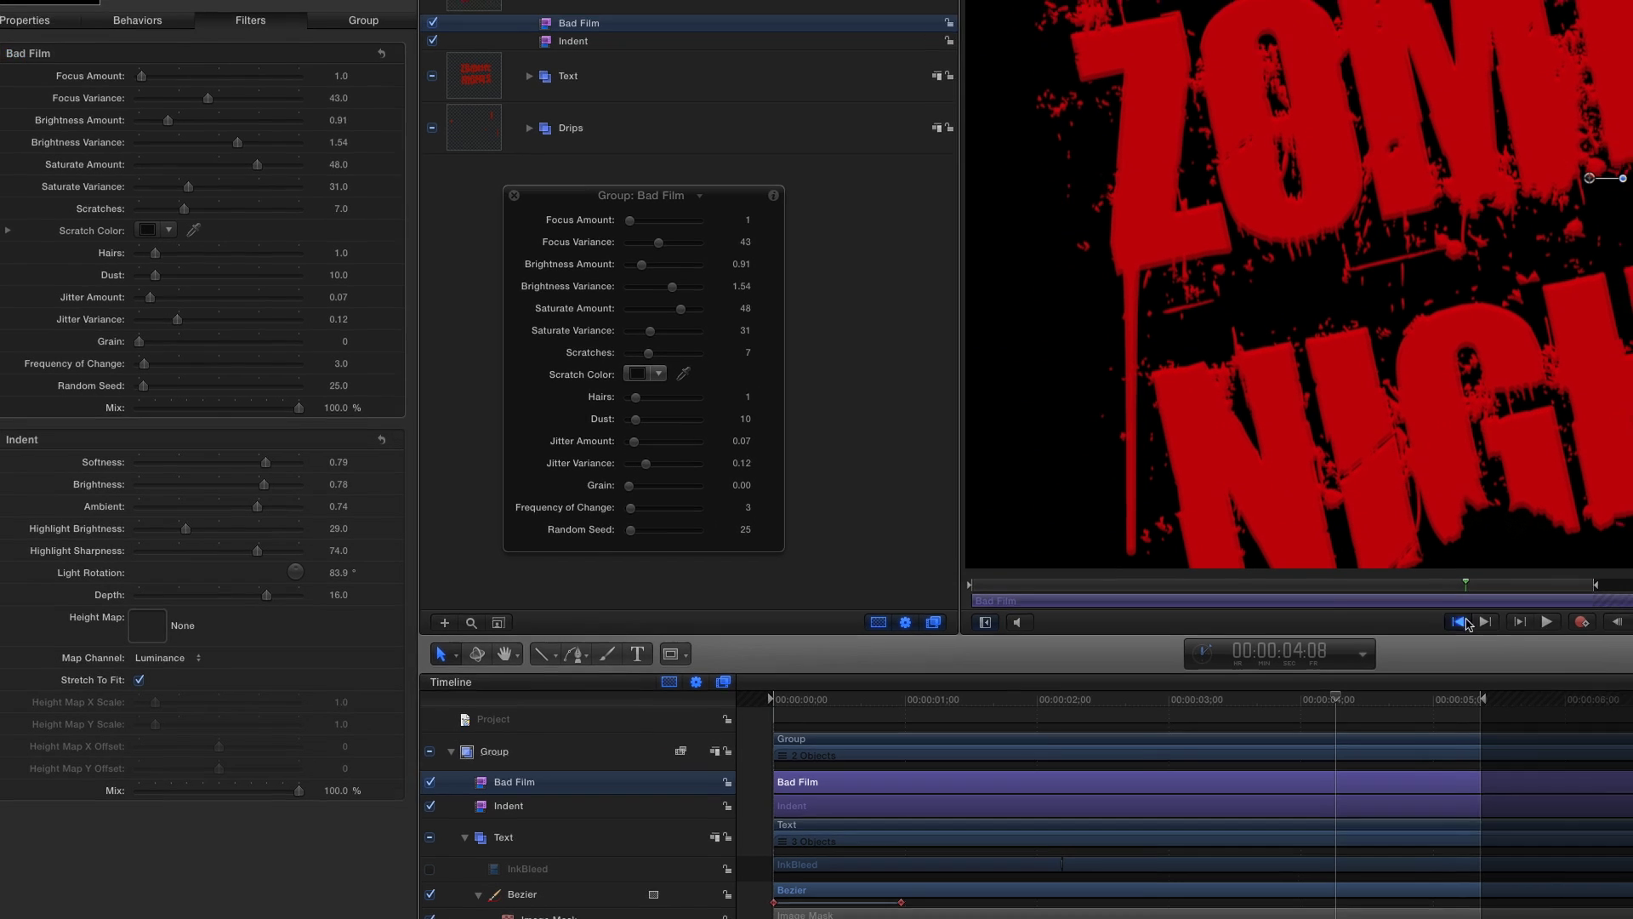
Step: Play the ZOMBIE NIGHTS animation from its first frame in the canvas
left_click(1480, 612)
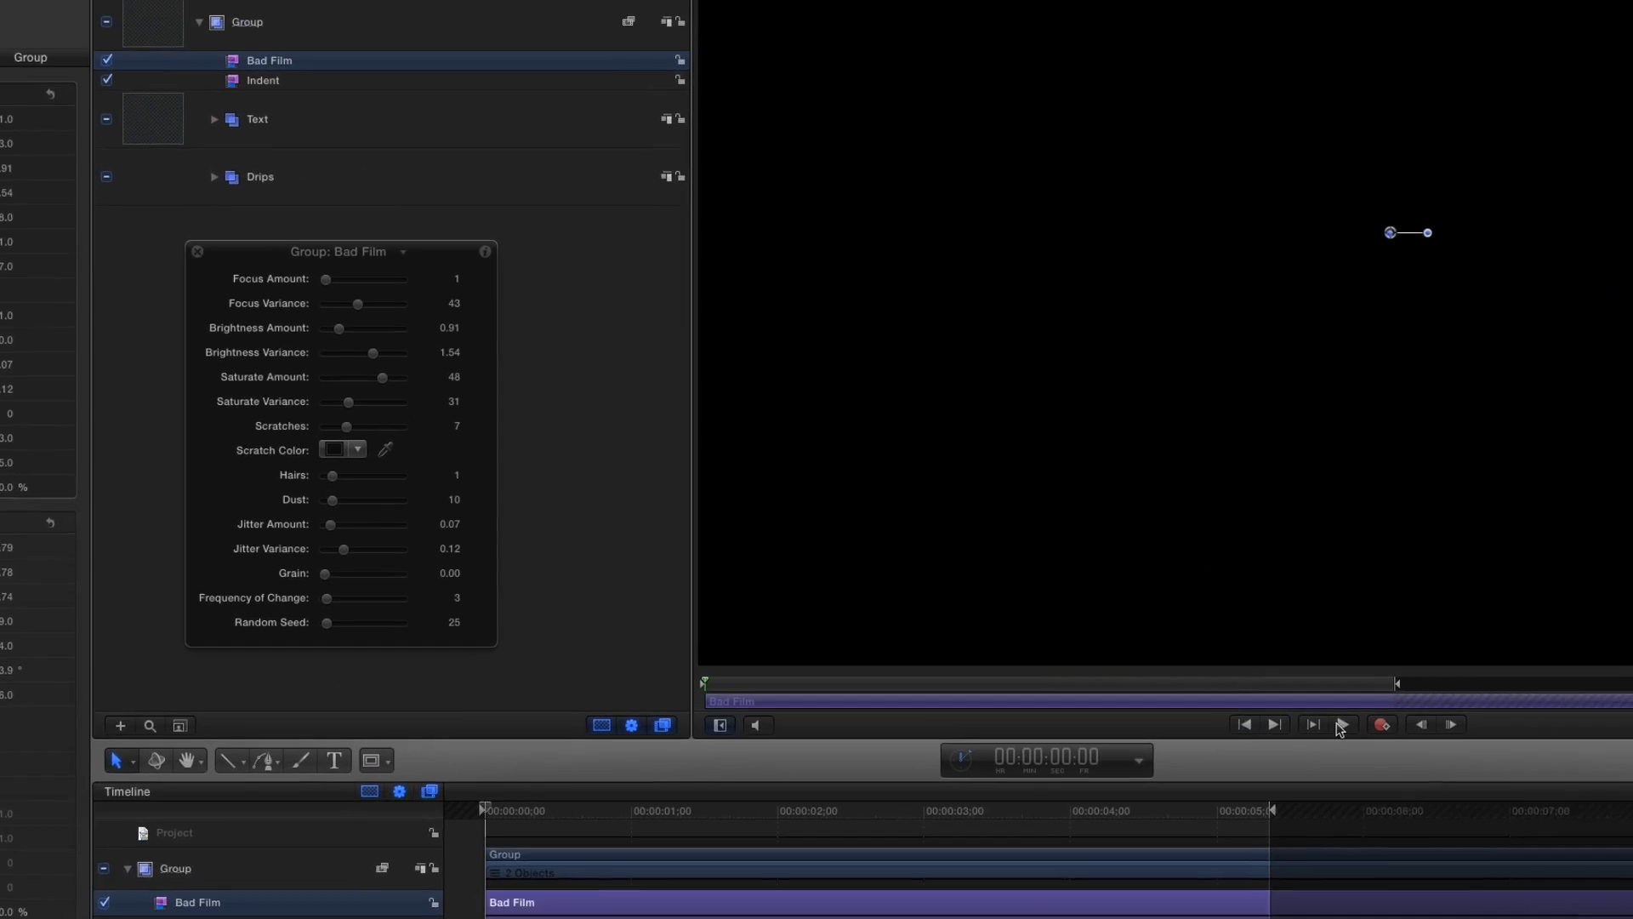